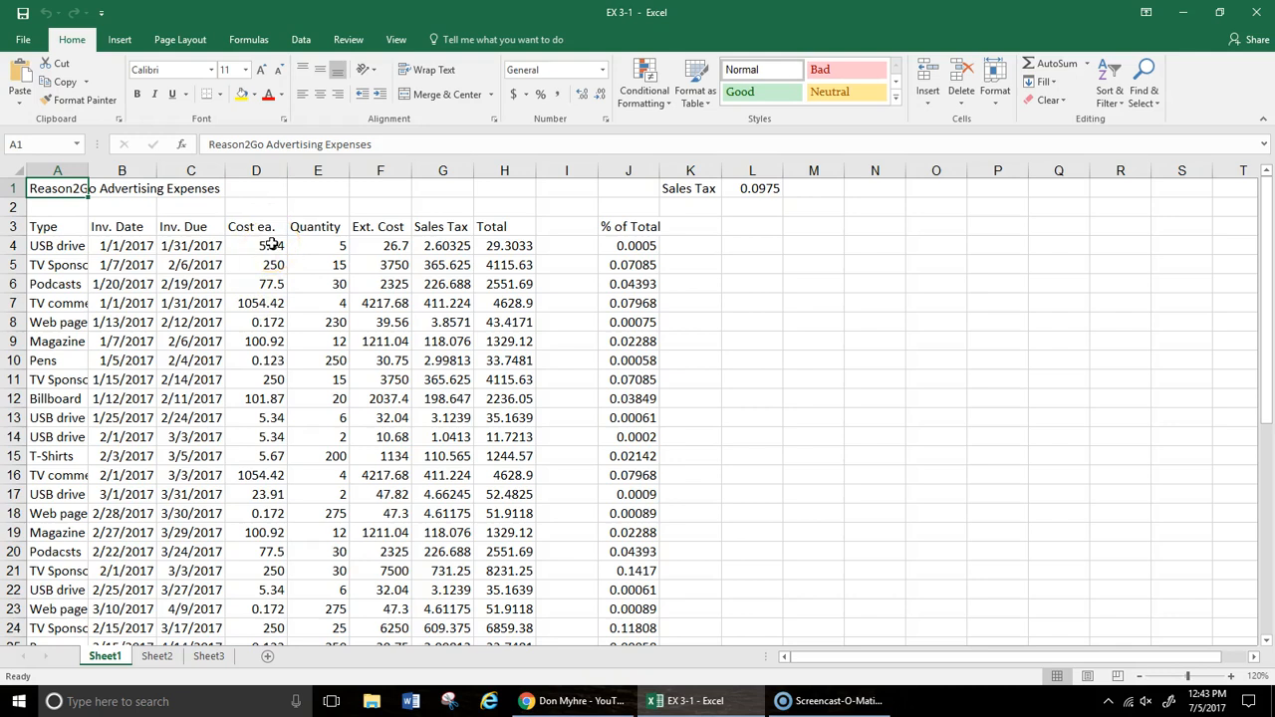
Step: Apply the dollar Accounting number format to the Cost ea. values in D4:D32
left_click_drag(257, 245, 262, 608)
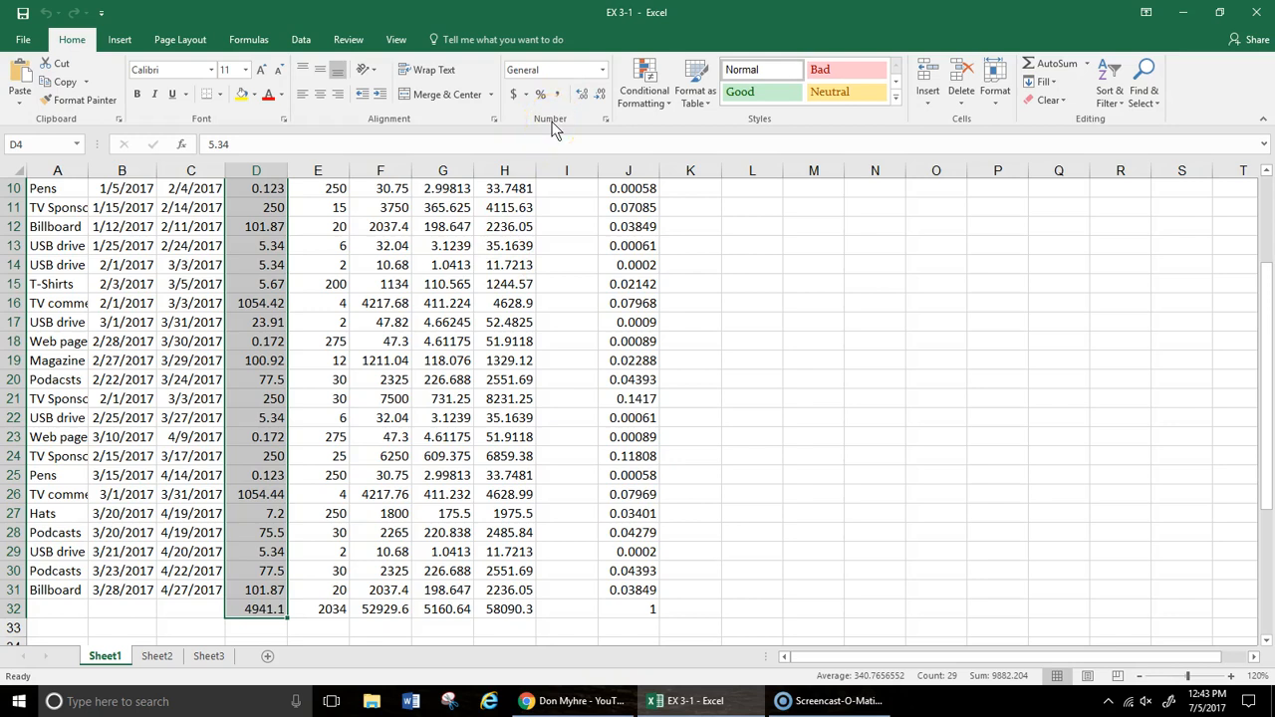
left_click(515, 98)
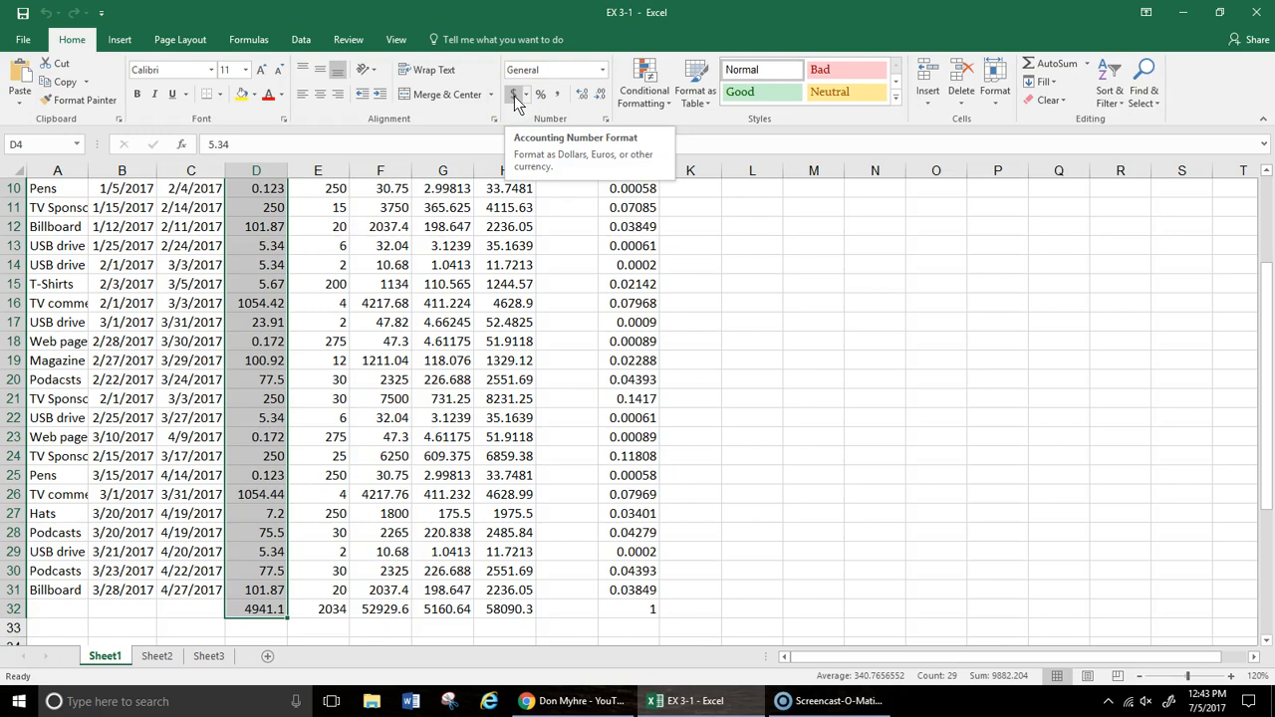
left_click(515, 96)
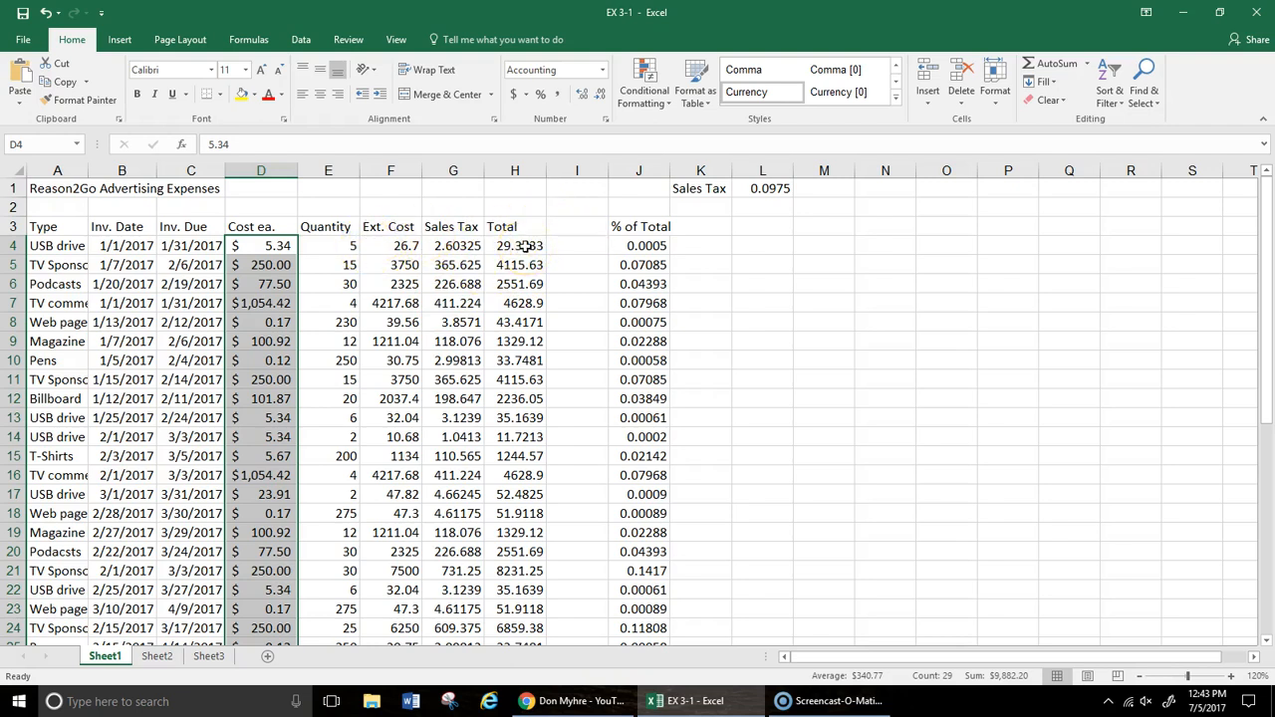
Step: Format the Total values in H4:H32 with the Comma style and show one decimal place
left_click_drag(525, 245, 521, 608)
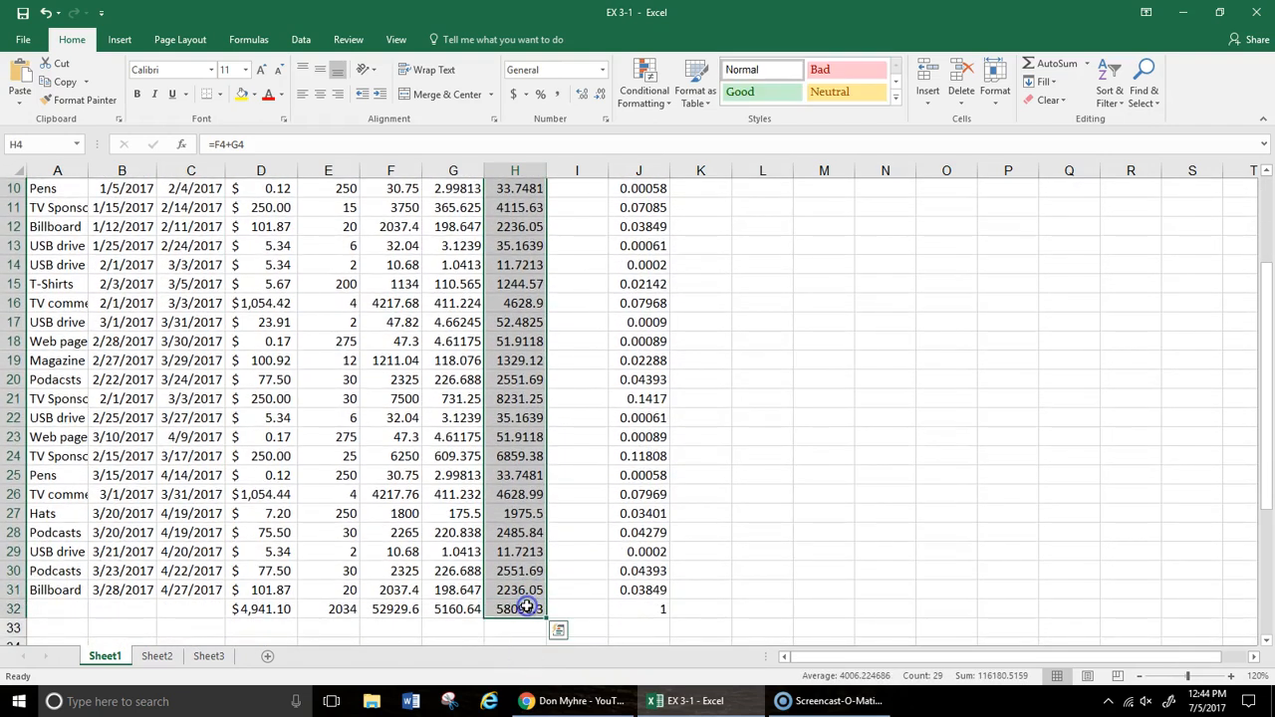
left_click(560, 97)
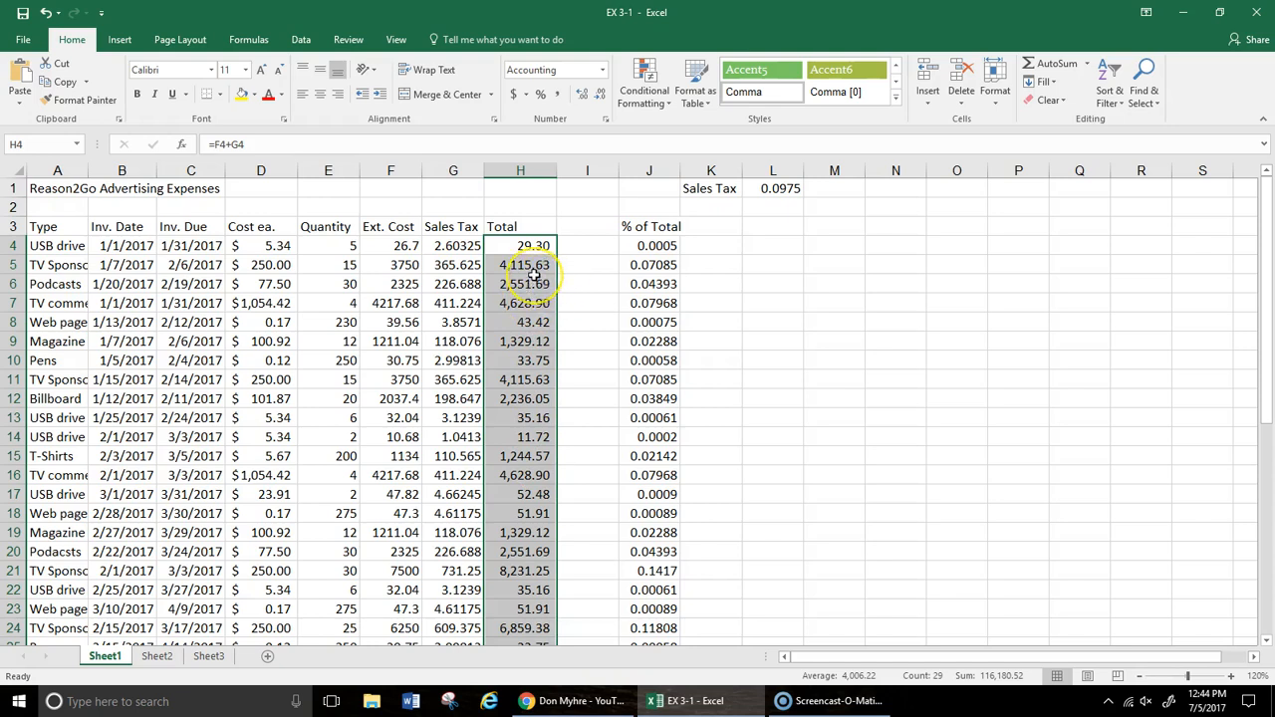
left_click(584, 96)
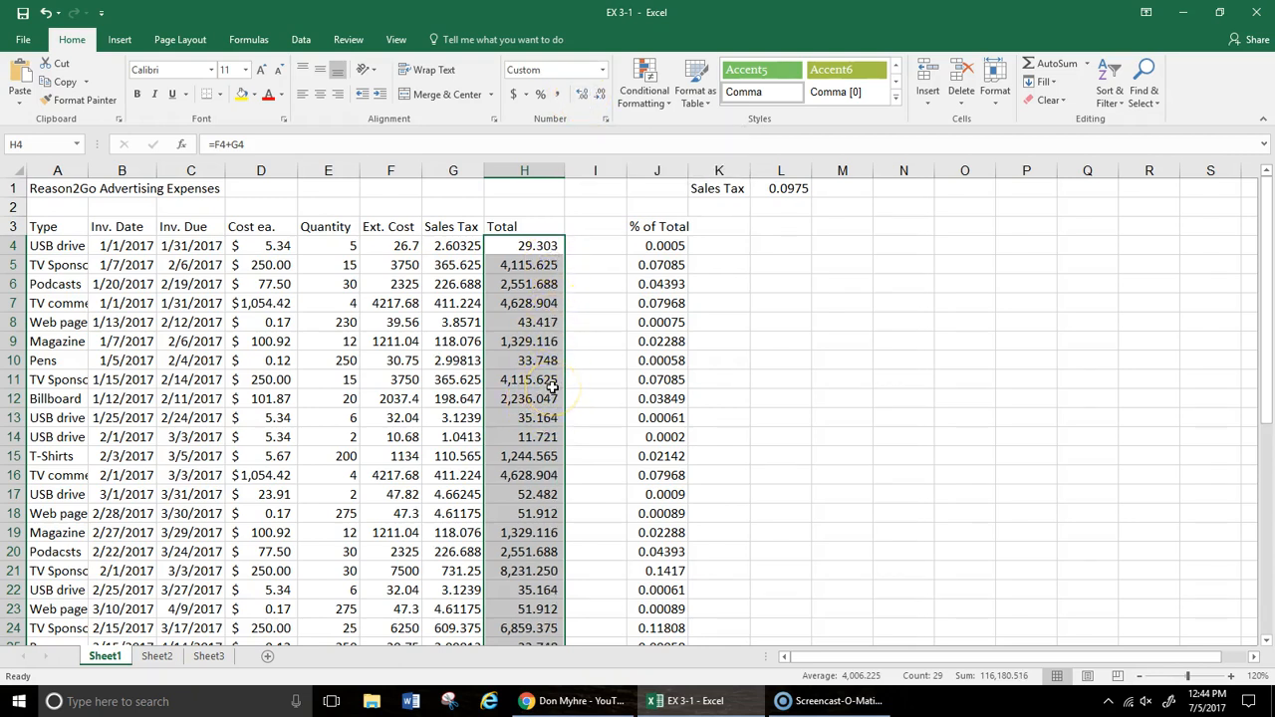
left_click(600, 98)
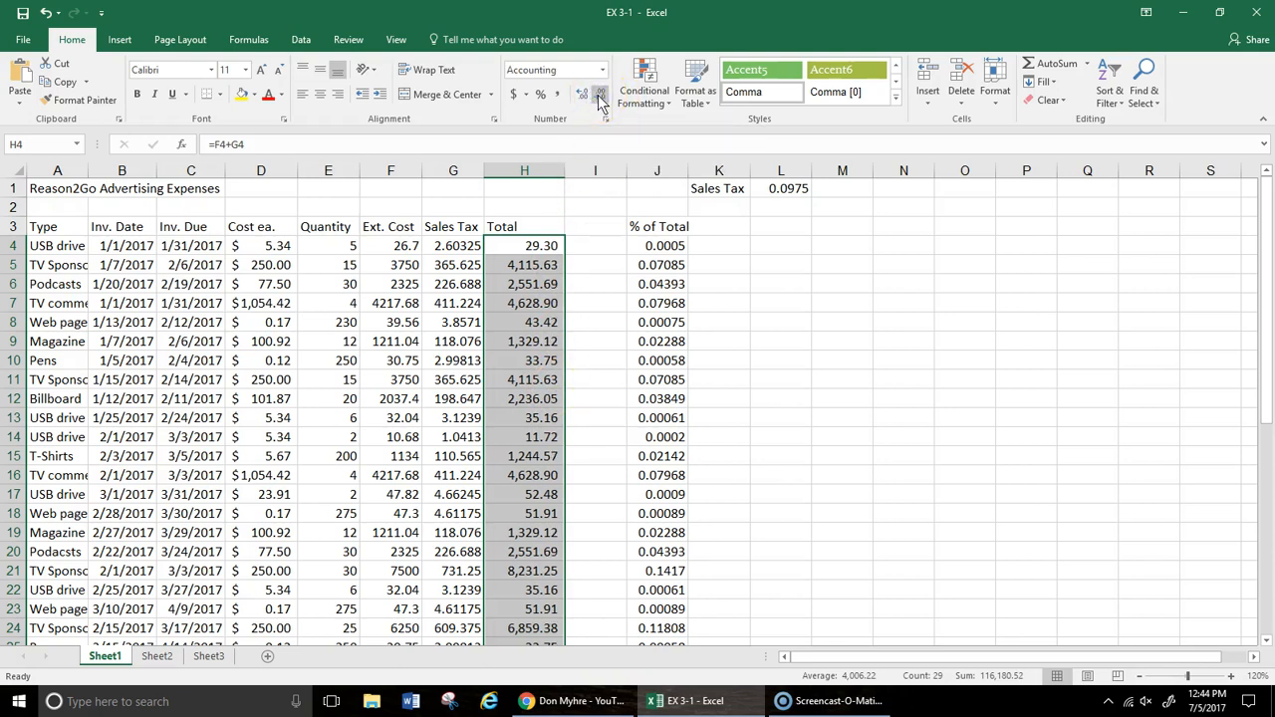
left_click(599, 99)
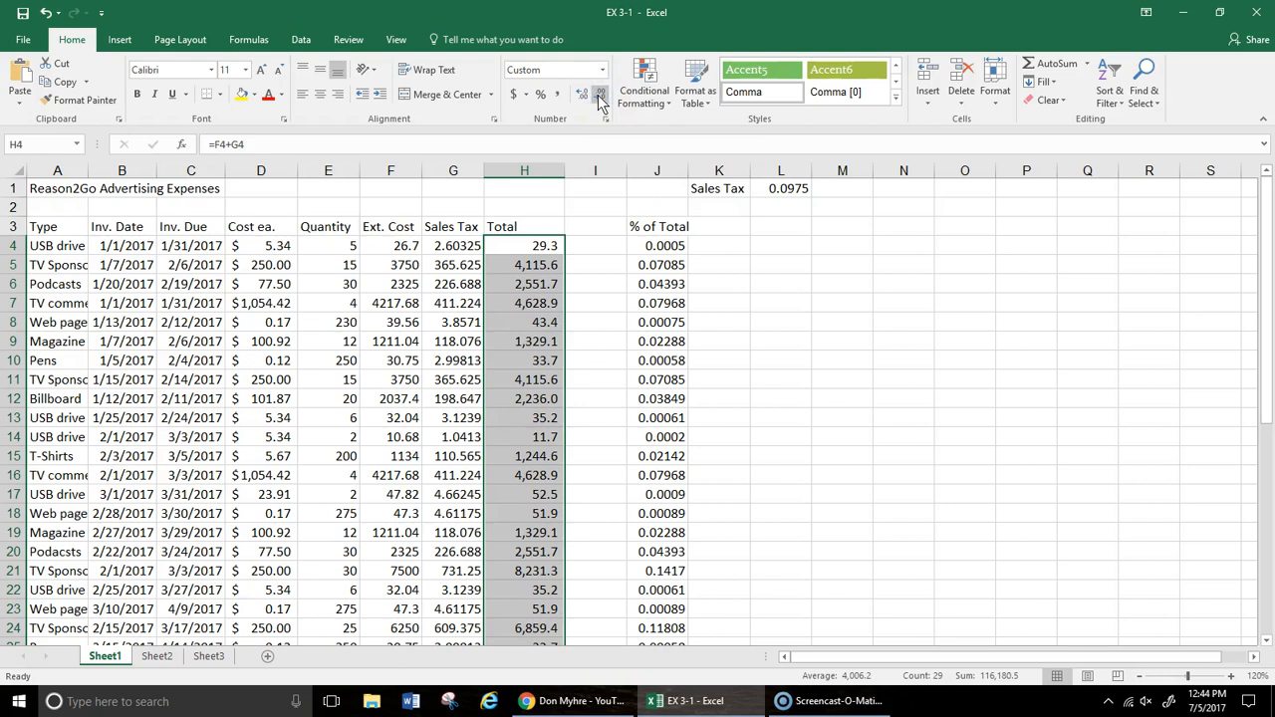
scroll(604, 289, "down", 1)
scroll(411, 376, "up", 1)
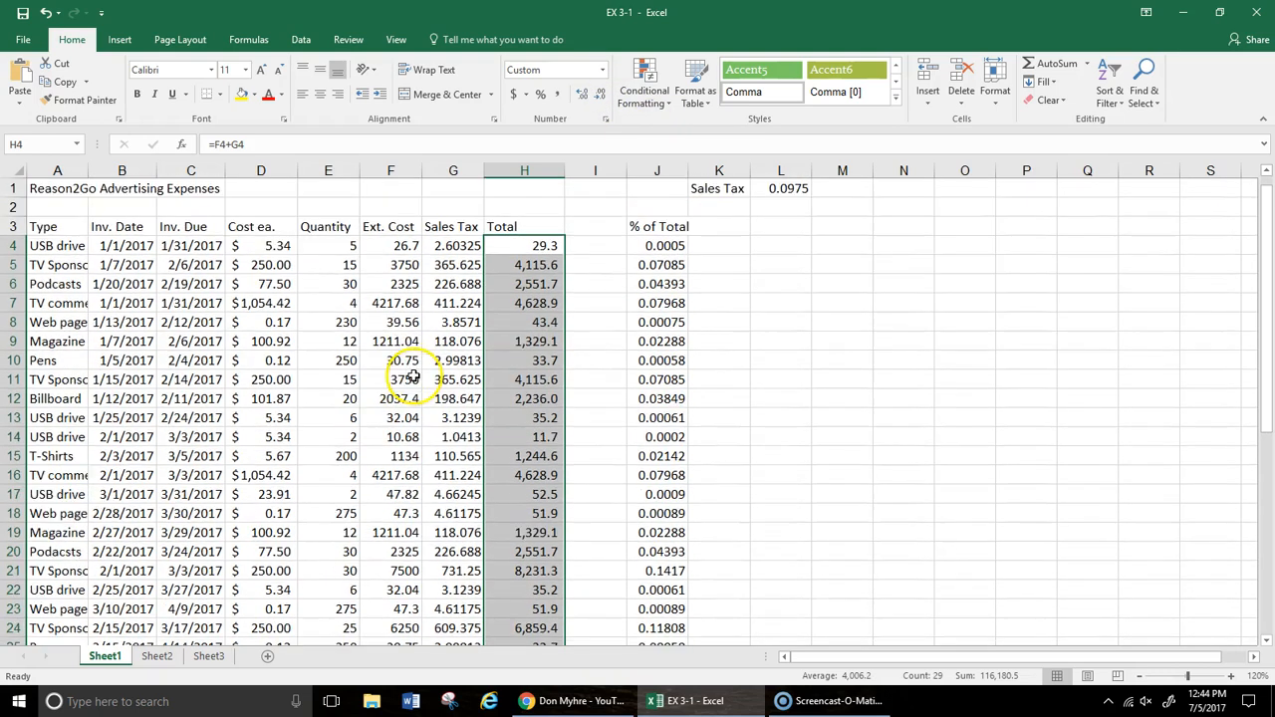
Step: Apply the dollar Accounting number format to the Ext. Cost and Sales Tax values in F4:G32
left_click_drag(322, 245, 444, 277)
left_click(408, 249)
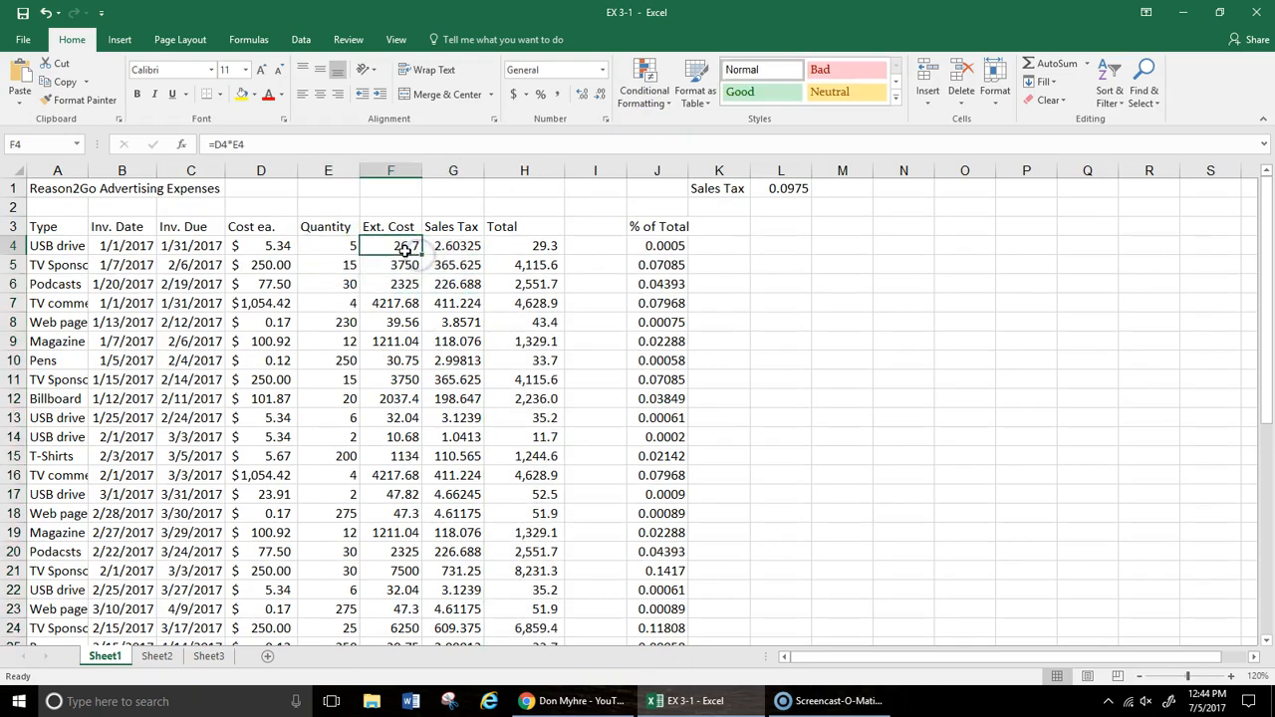
left_click(398, 249)
left_click_drag(398, 247, 454, 605)
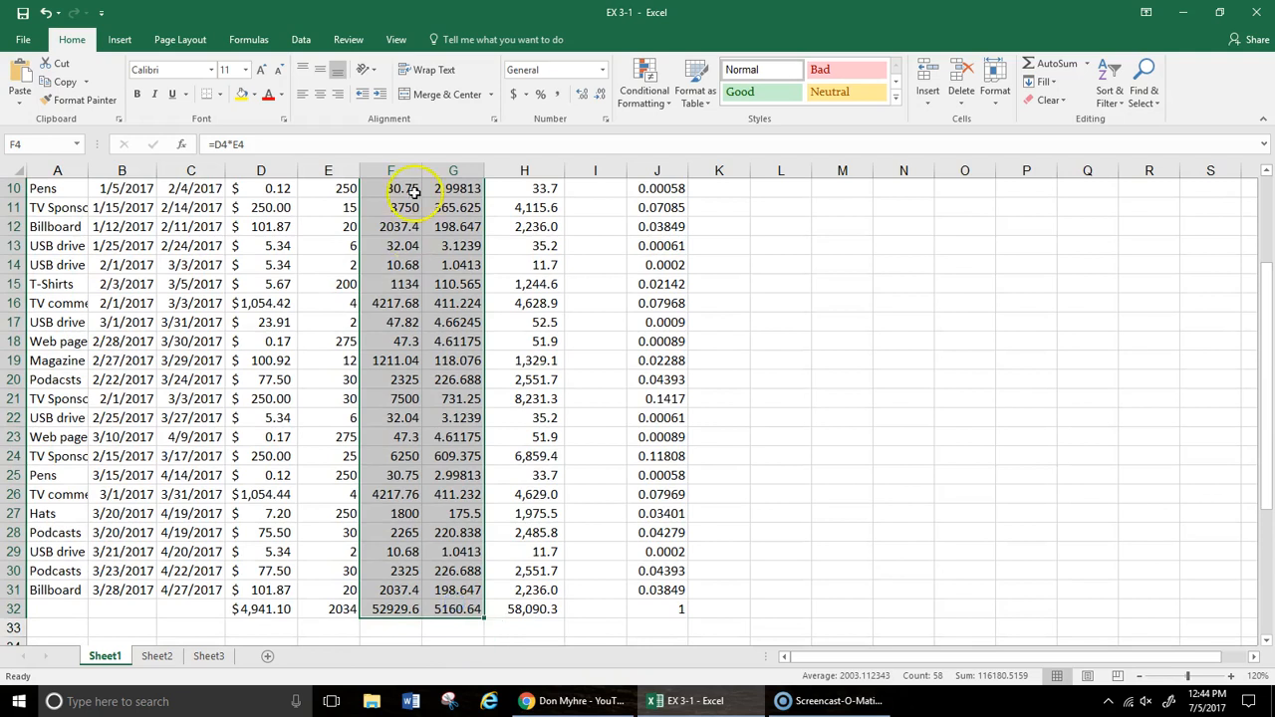
left_click(513, 94)
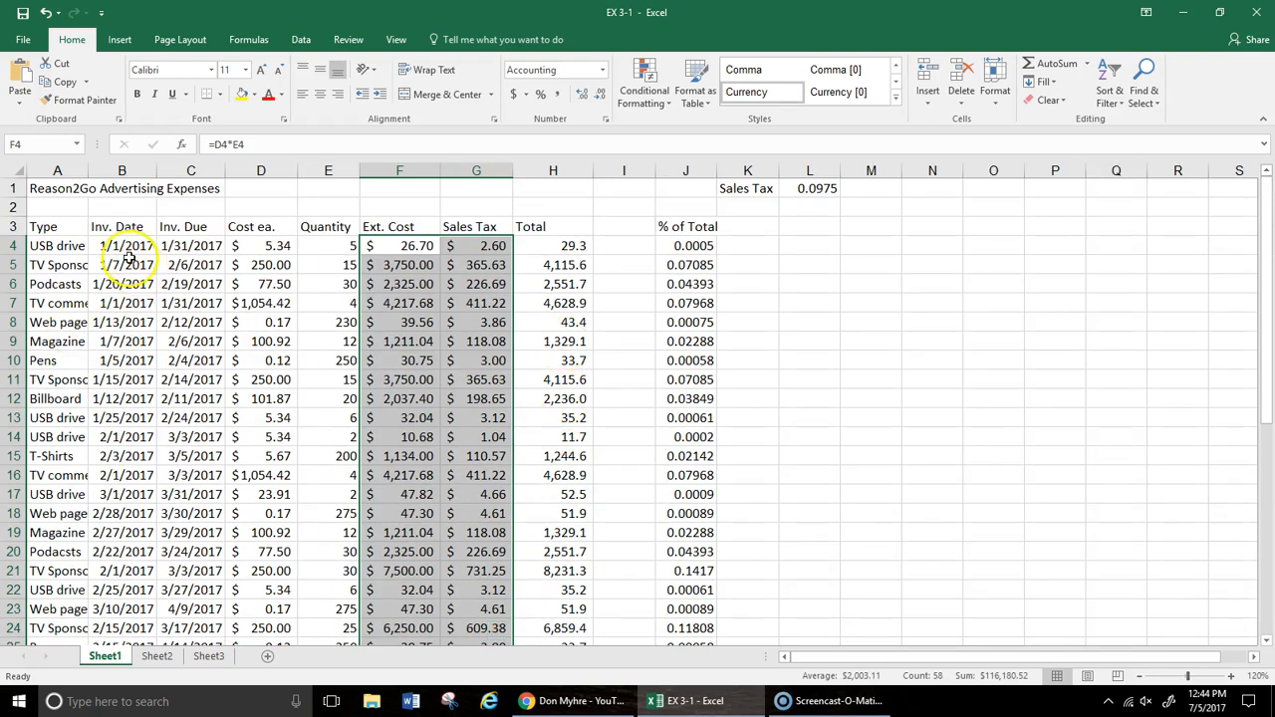
Step: Try the March 14, 2012 date format on the Inv. Date and Inv. Due values in B4:C31, and undo it
left_click_drag(117, 246, 209, 583)
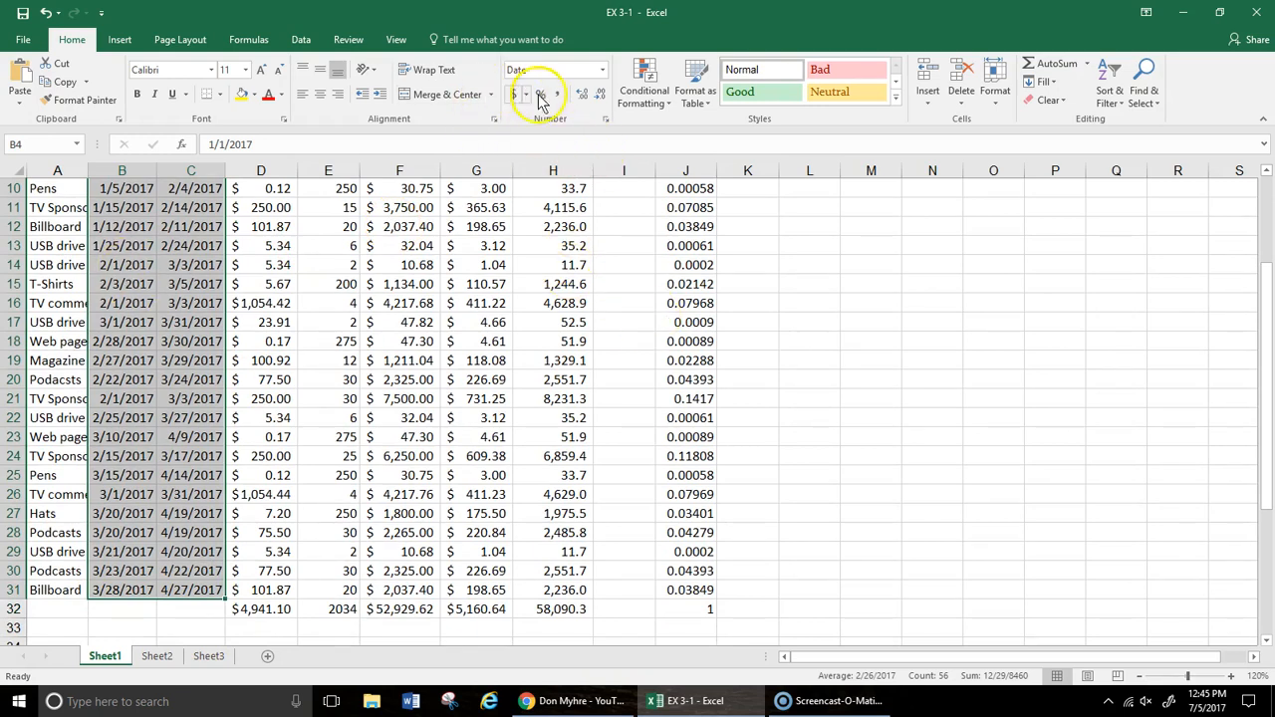
right_click(156, 382)
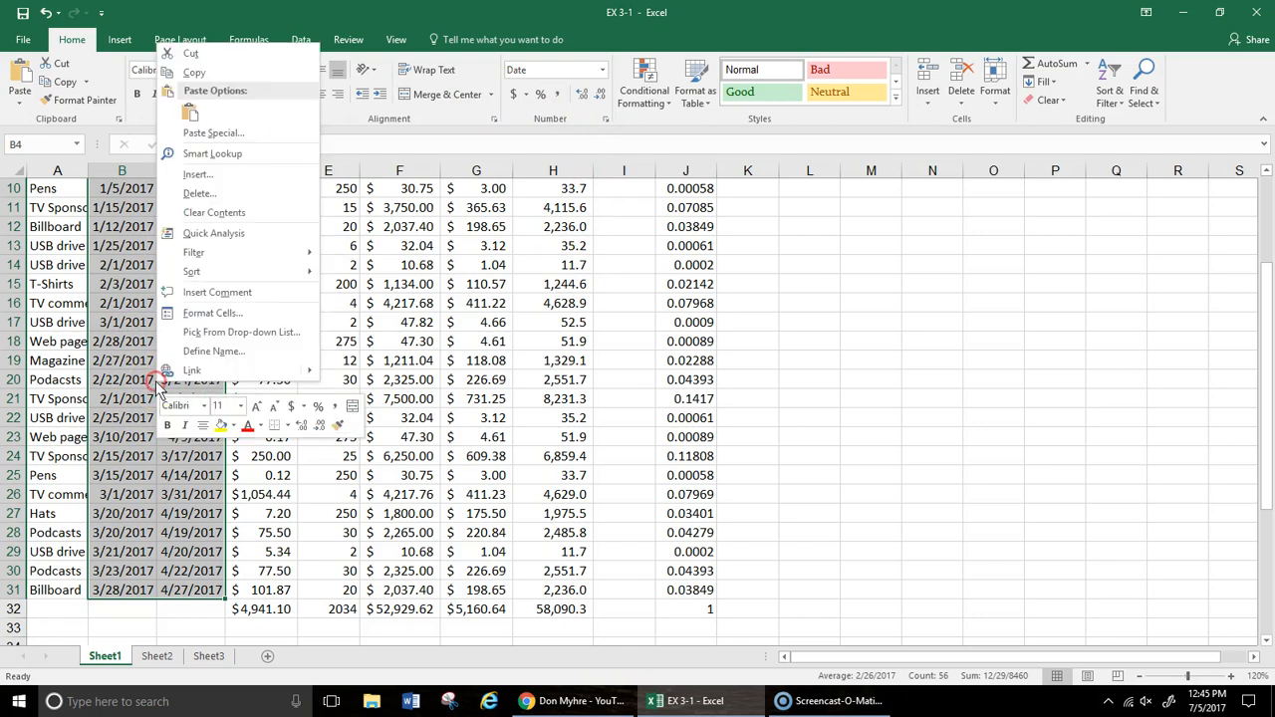
left_click(198, 315)
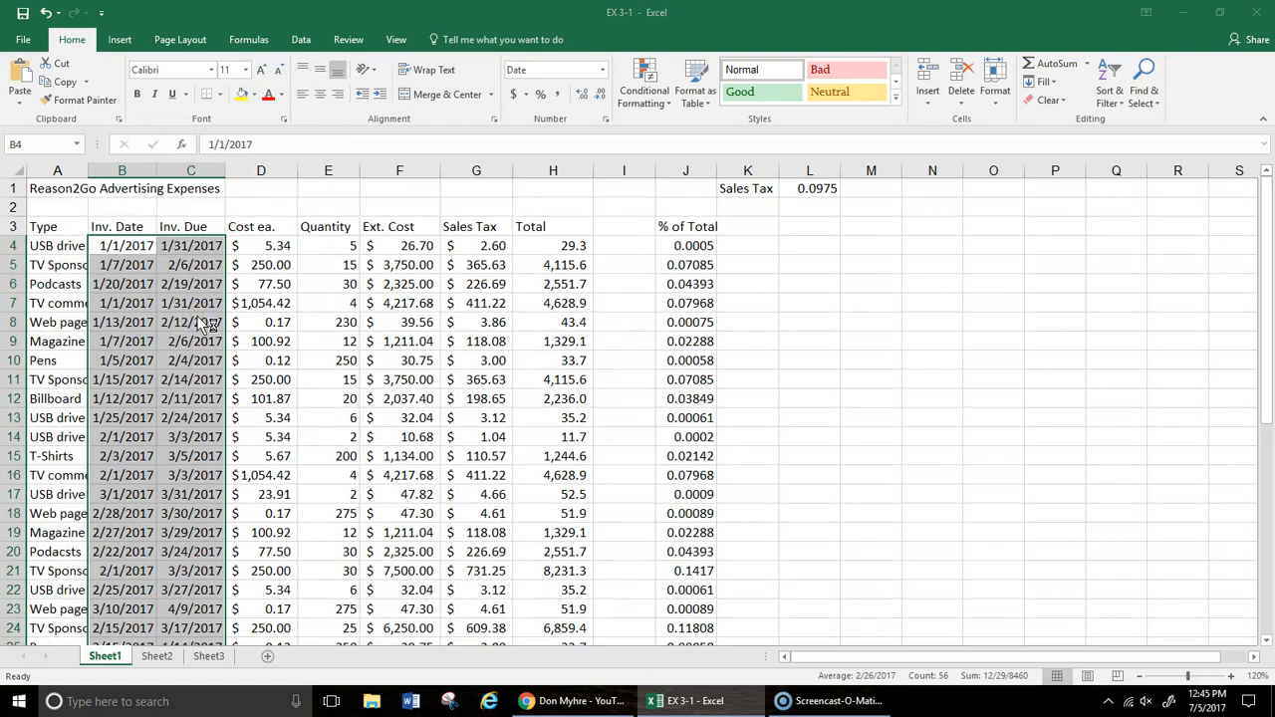
left_click_drag(209, 130, 637, 151)
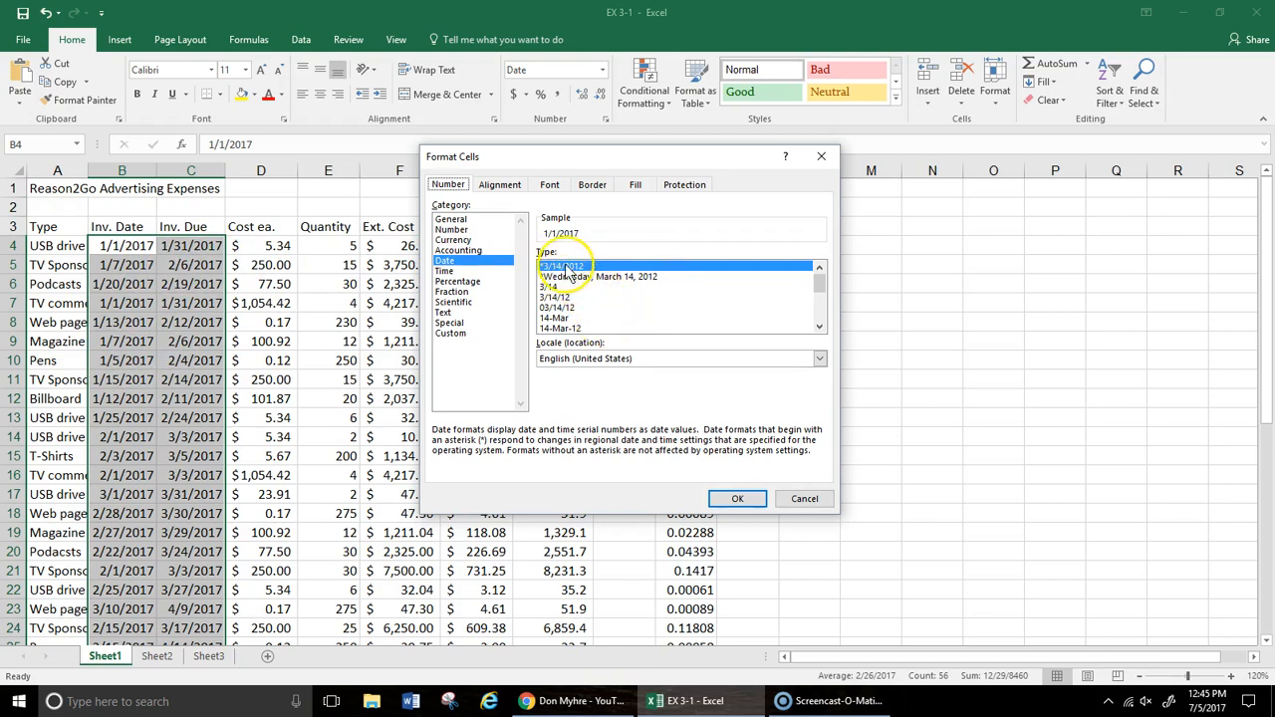
left_click(819, 325)
left_click(819, 326)
left_click(818, 326)
left_click(819, 325)
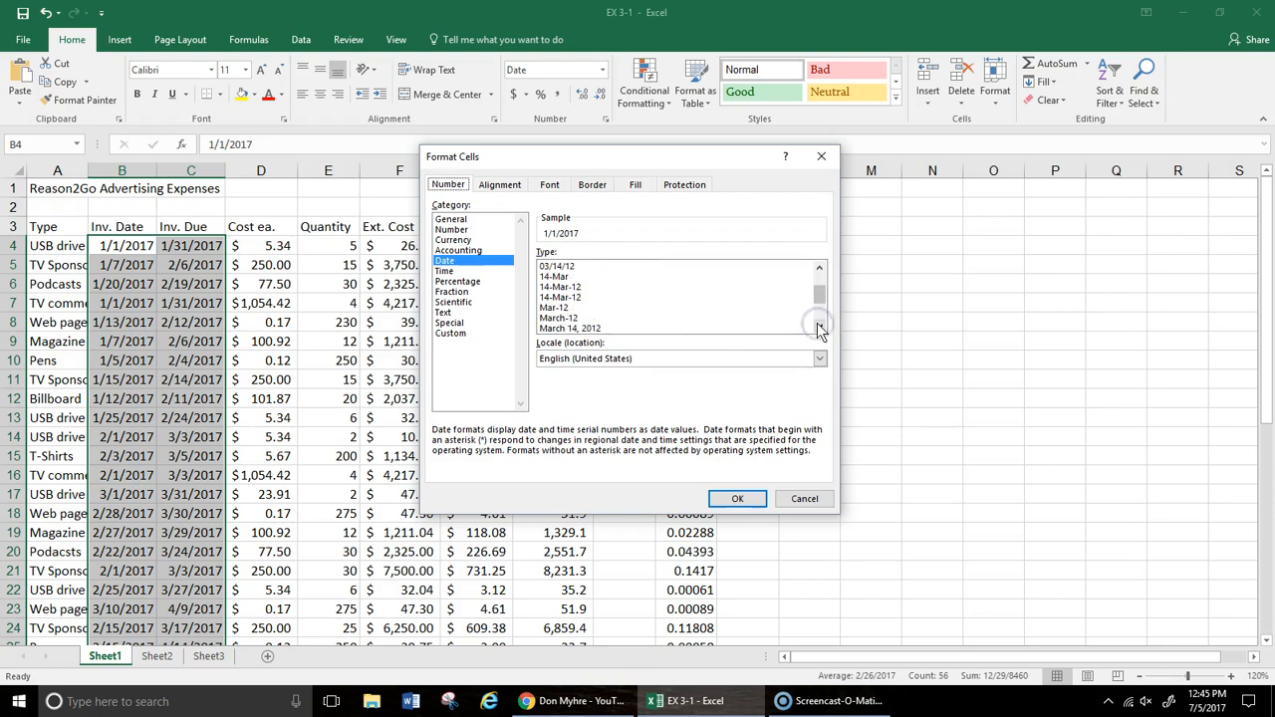
left_click(575, 328)
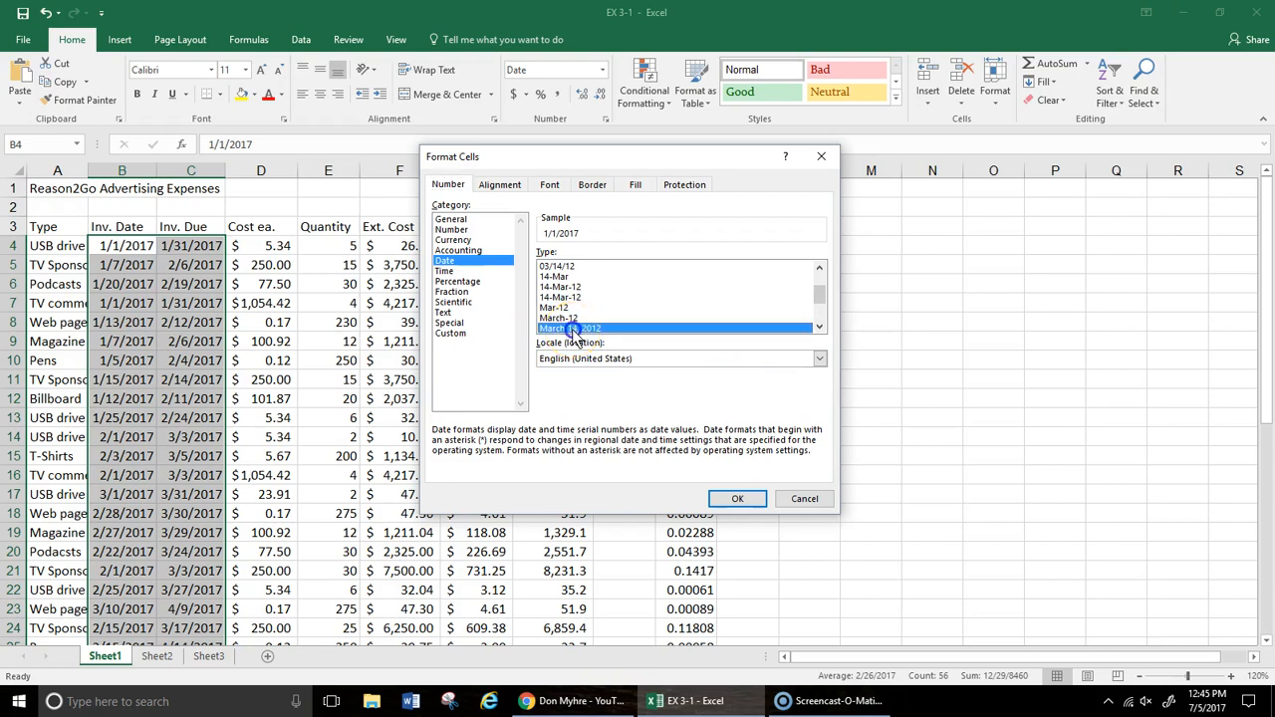
left_click(740, 501)
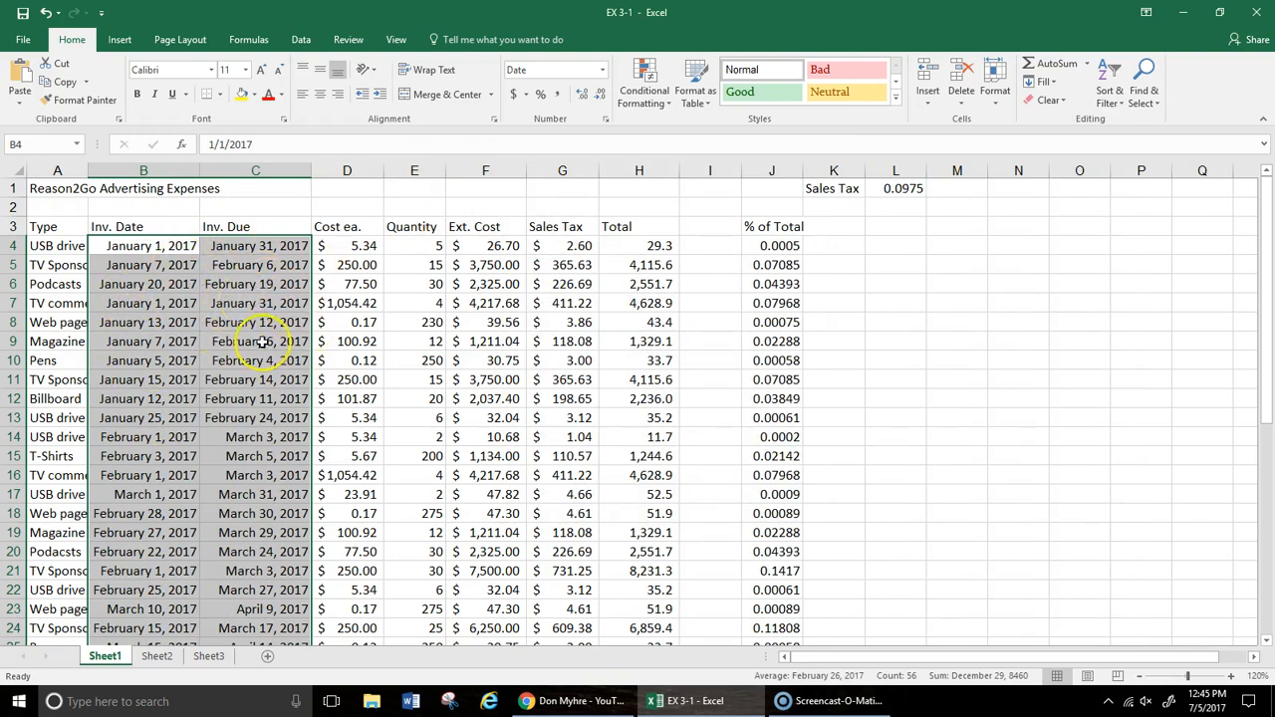
left_click(45, 13)
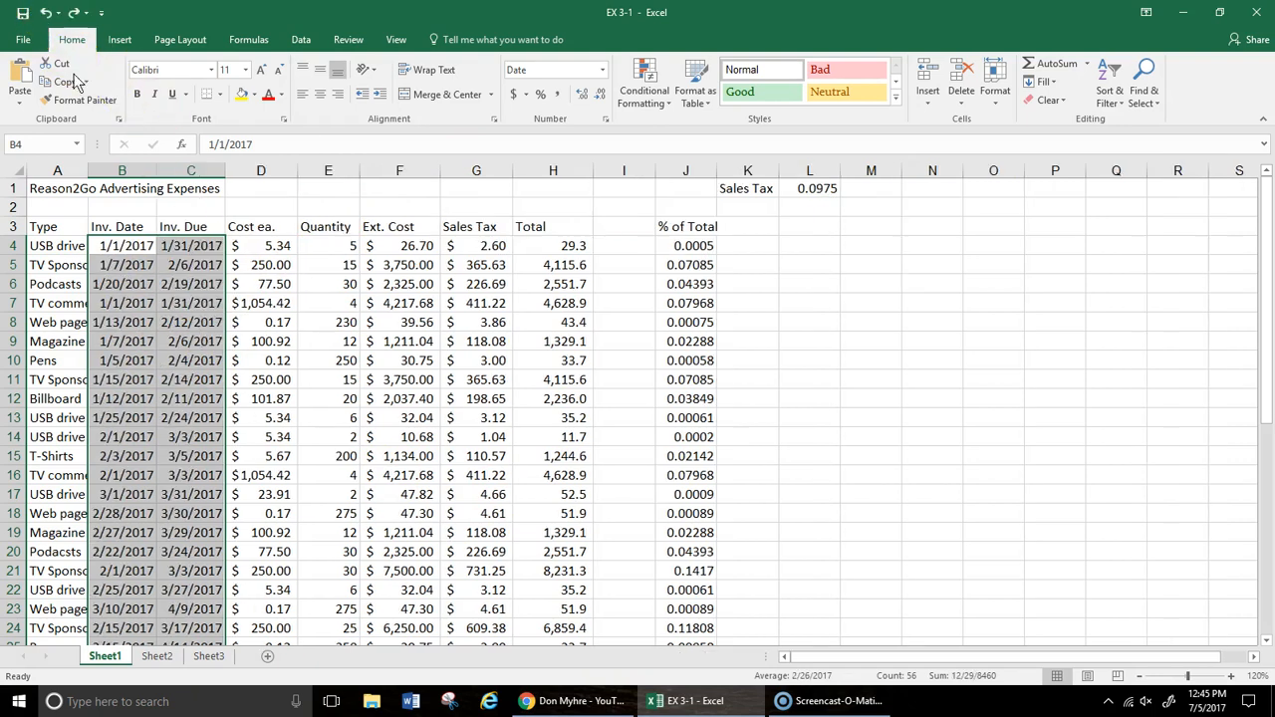
Step: Format the Inv. Date and Inv. Due values in B4:C31 with the 14-Mar-12 date type
right_click(177, 336)
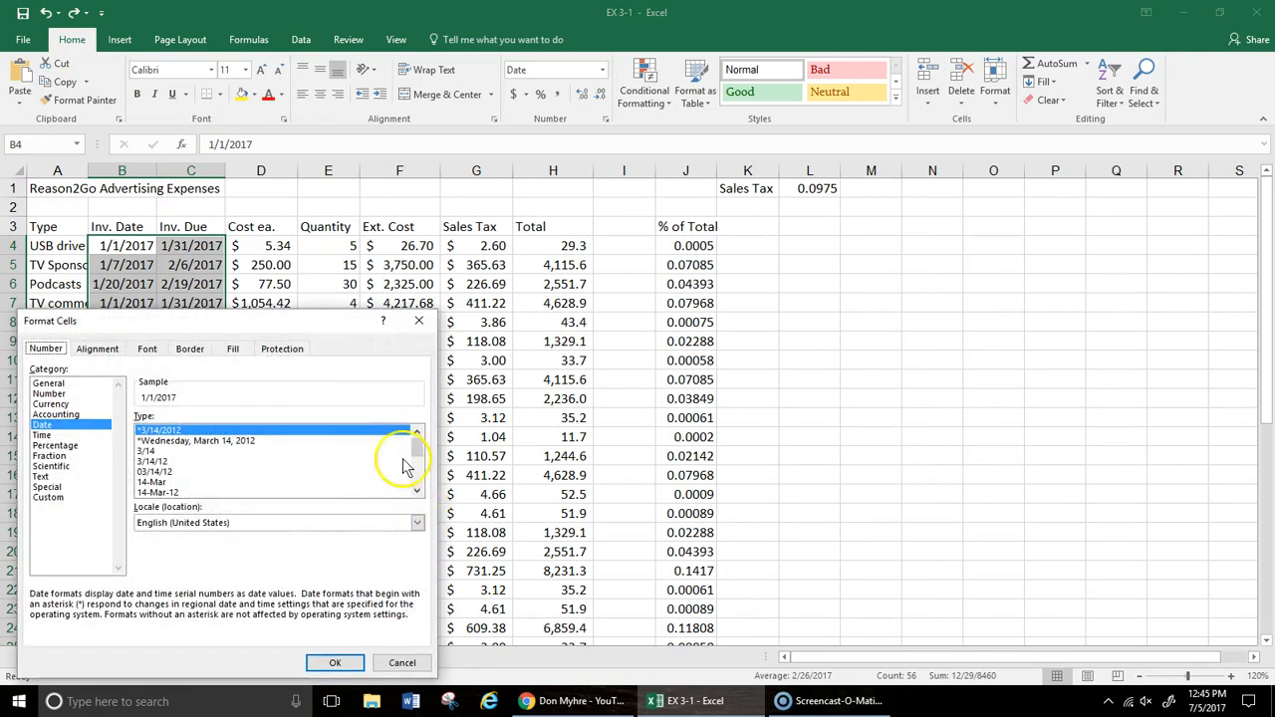
left_click(154, 492)
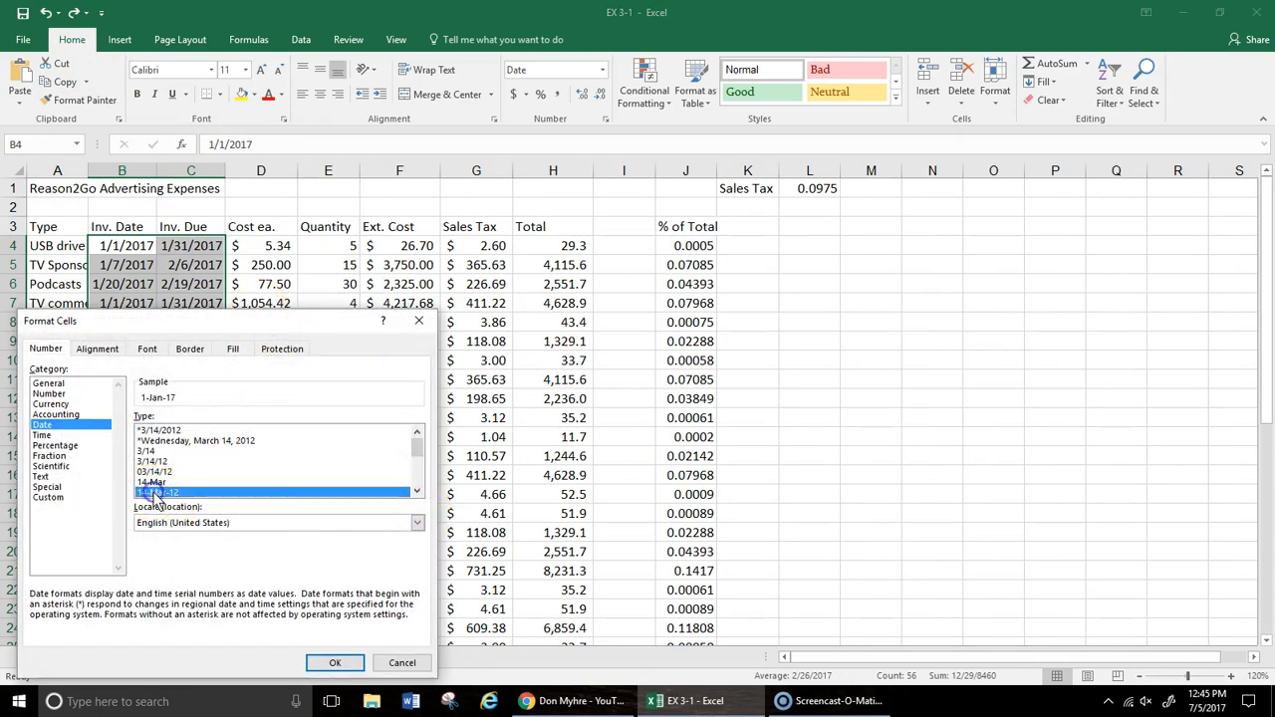
left_click(335, 662)
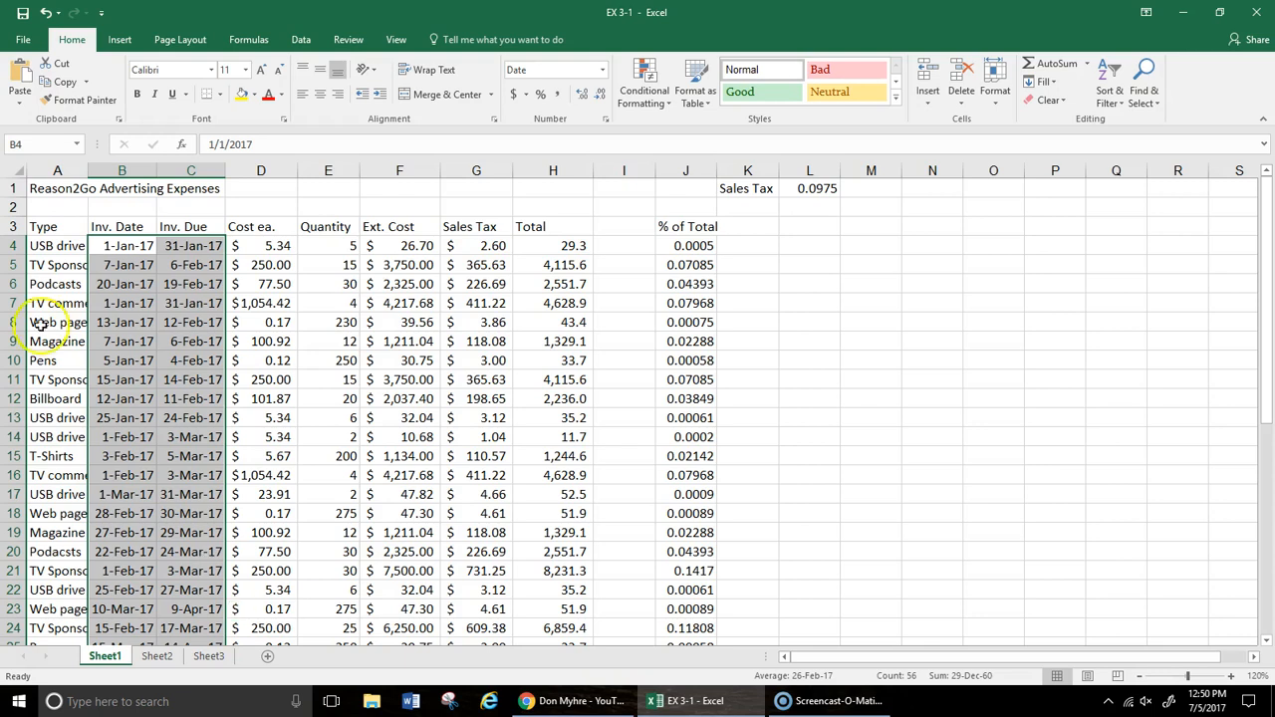
Step: Set the worksheet title in A1 to the Comic Sans MS font at size 22
left_click(50, 188)
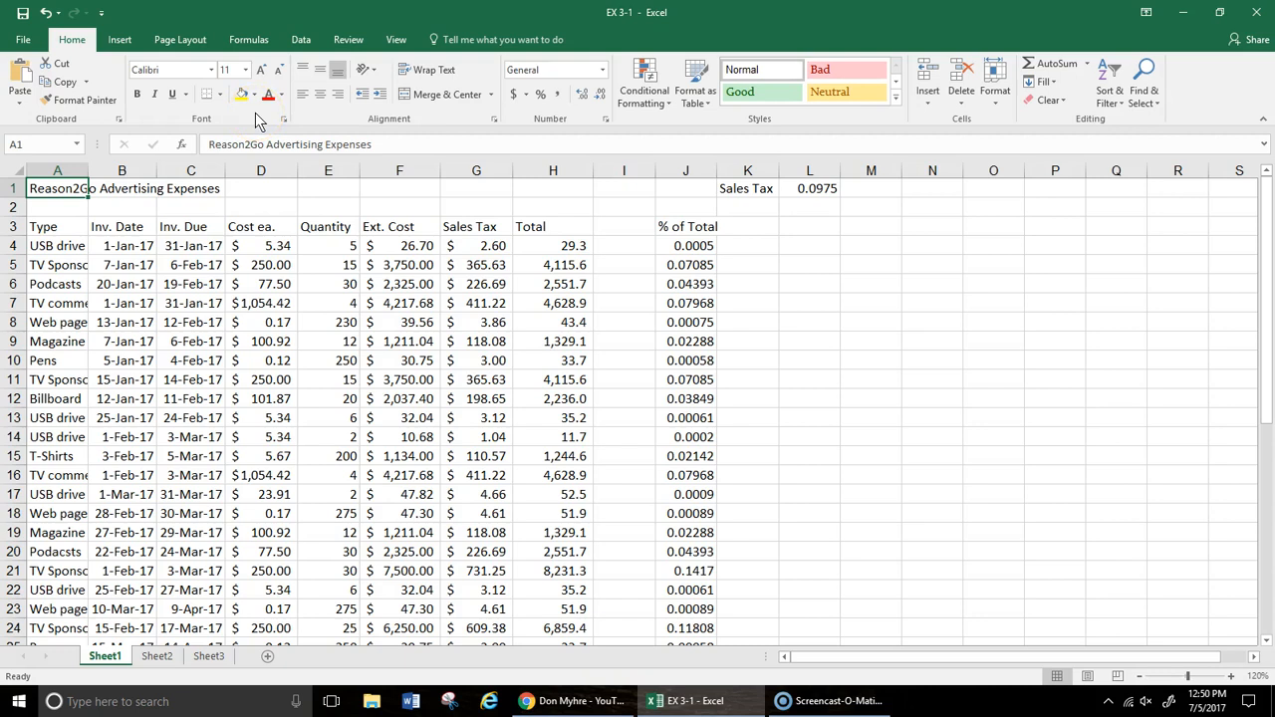
left_click(212, 70)
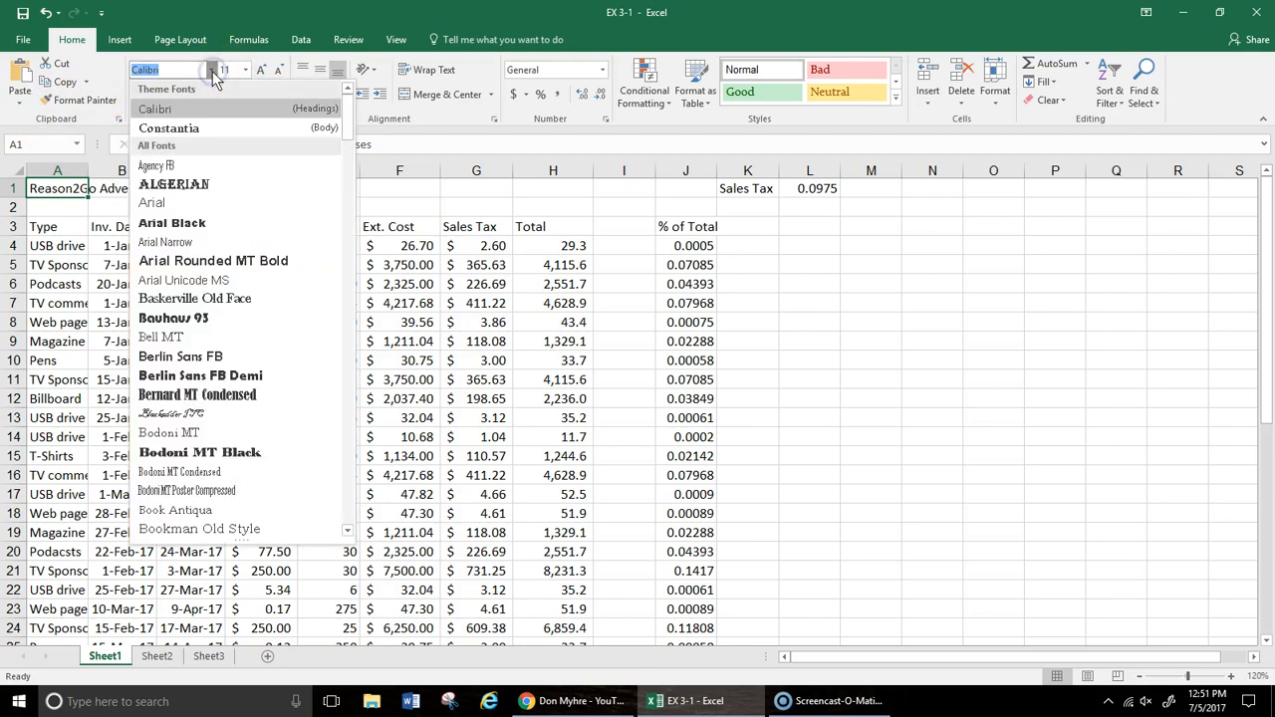
type("Comic Sans MS")
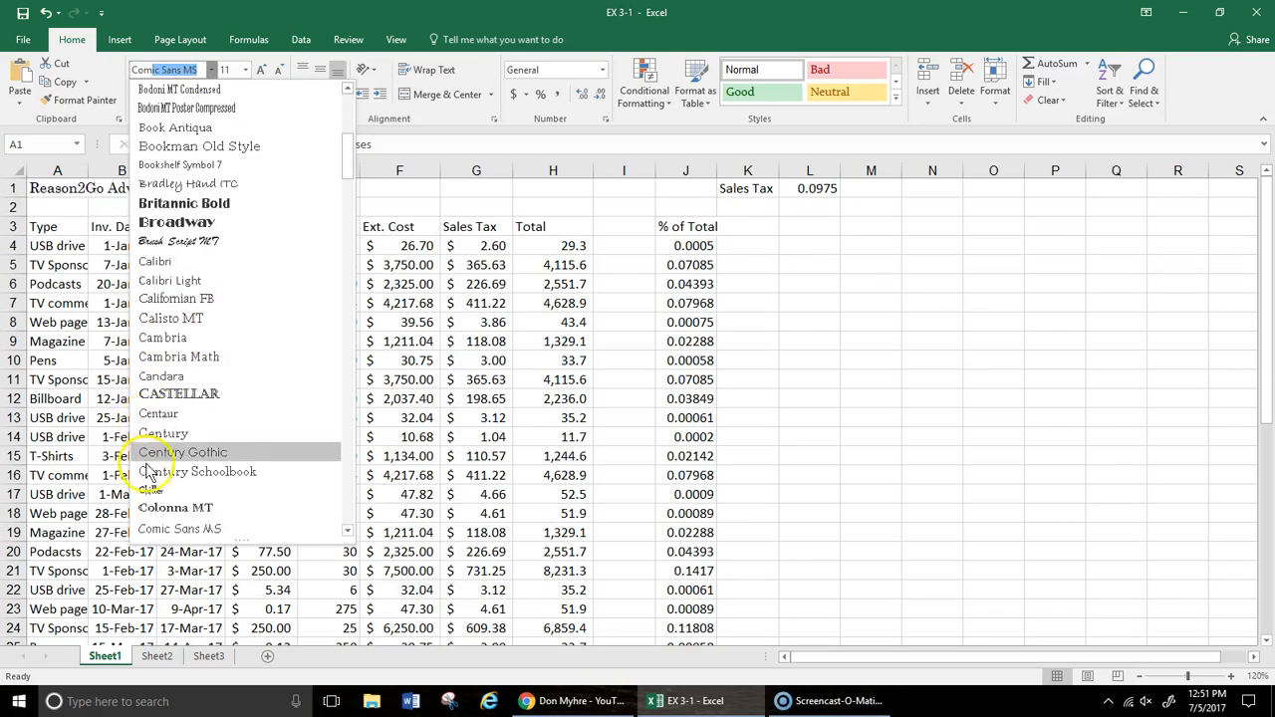
left_click(179, 528)
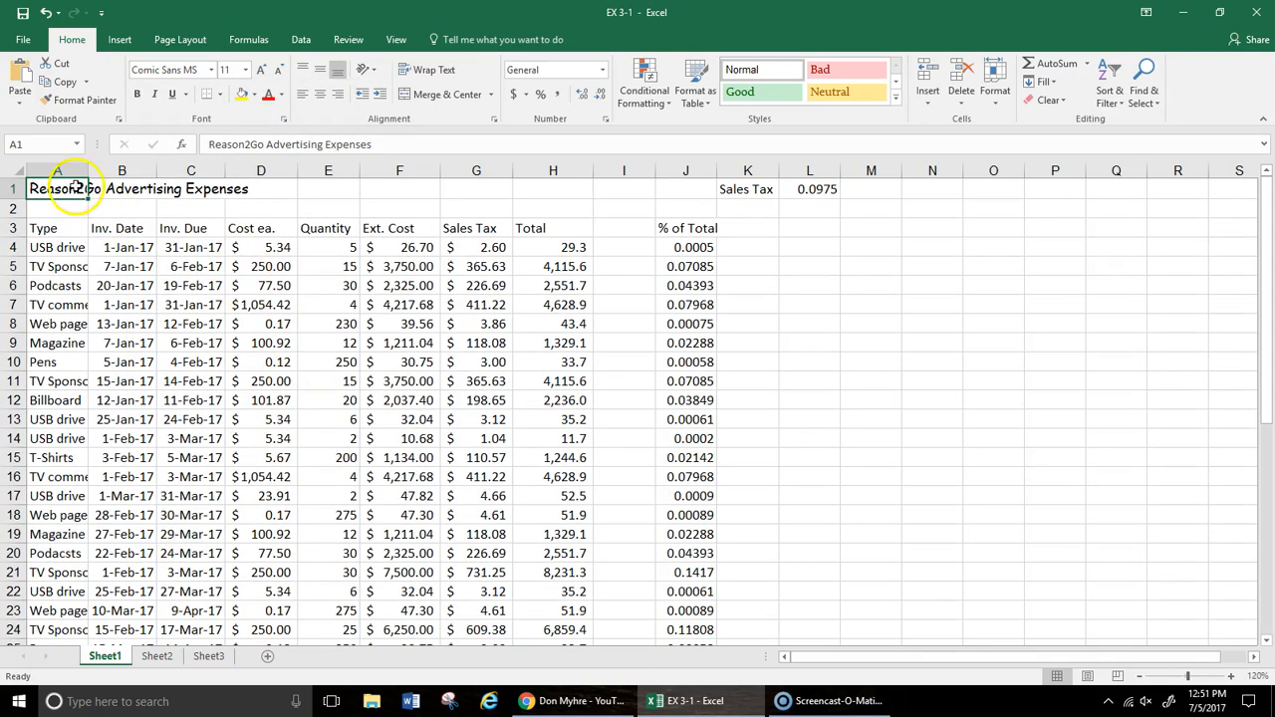
left_click(421, 184)
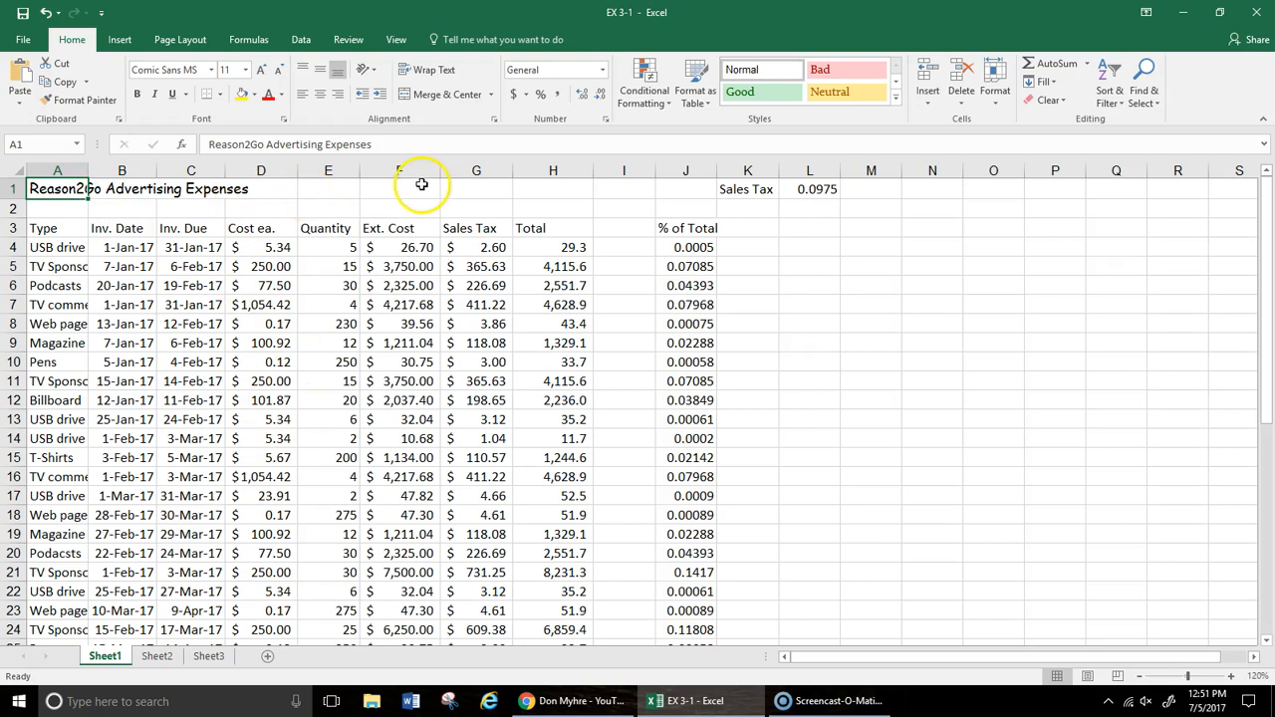
left_click(245, 70)
left_click(227, 225)
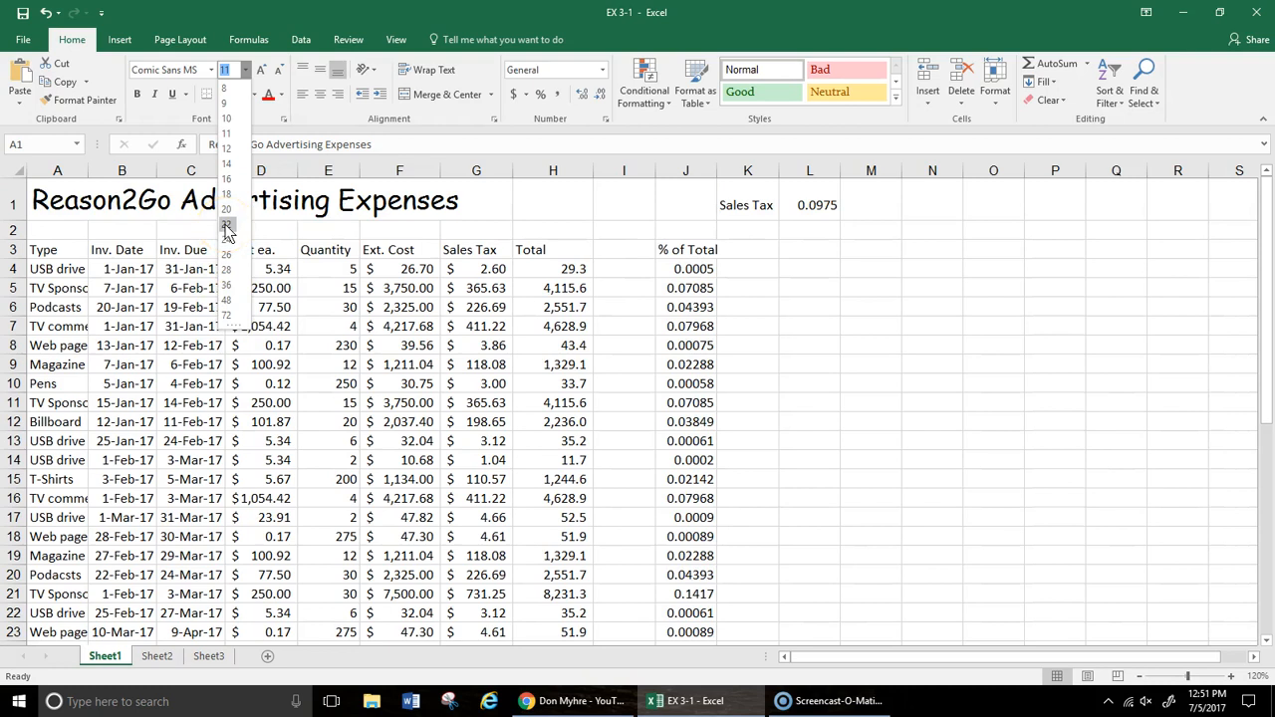
left_click(227, 230)
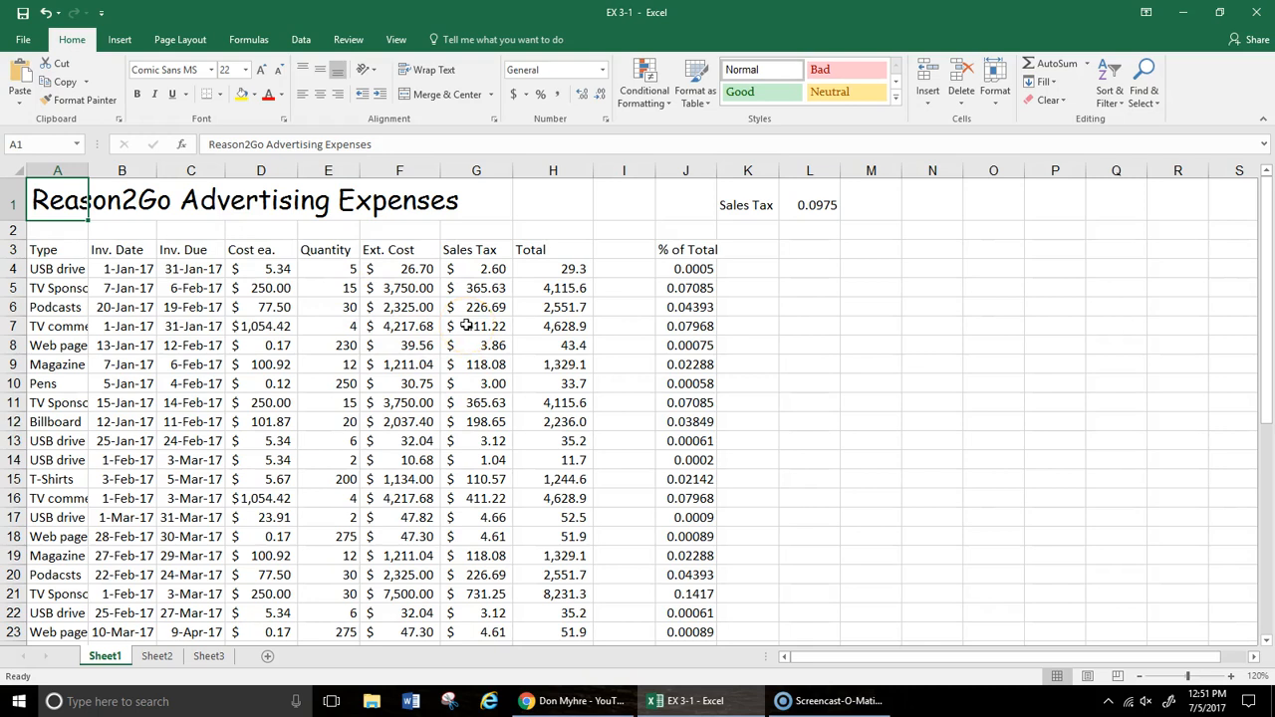
Step: Merge the title cells A1:G1 into one cell with Merge Across
left_click(57, 199)
left_click_drag(60, 200, 464, 188)
left_click(492, 95)
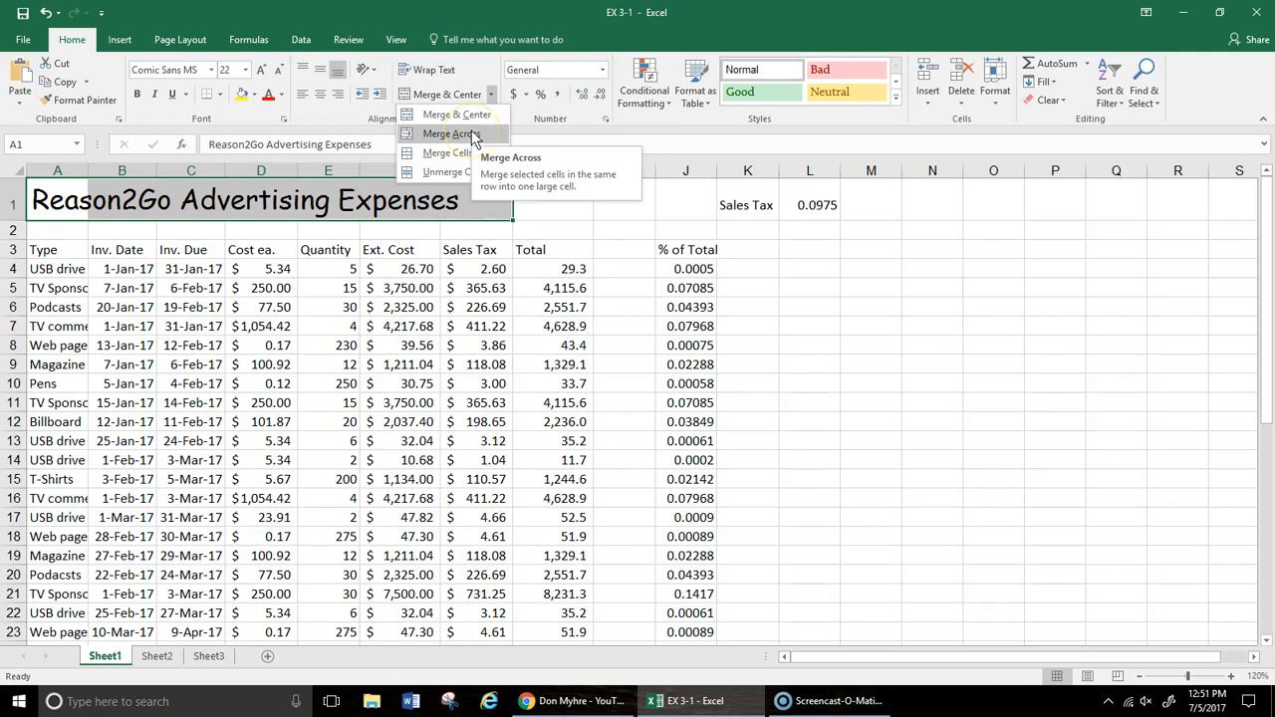
left_click(465, 134)
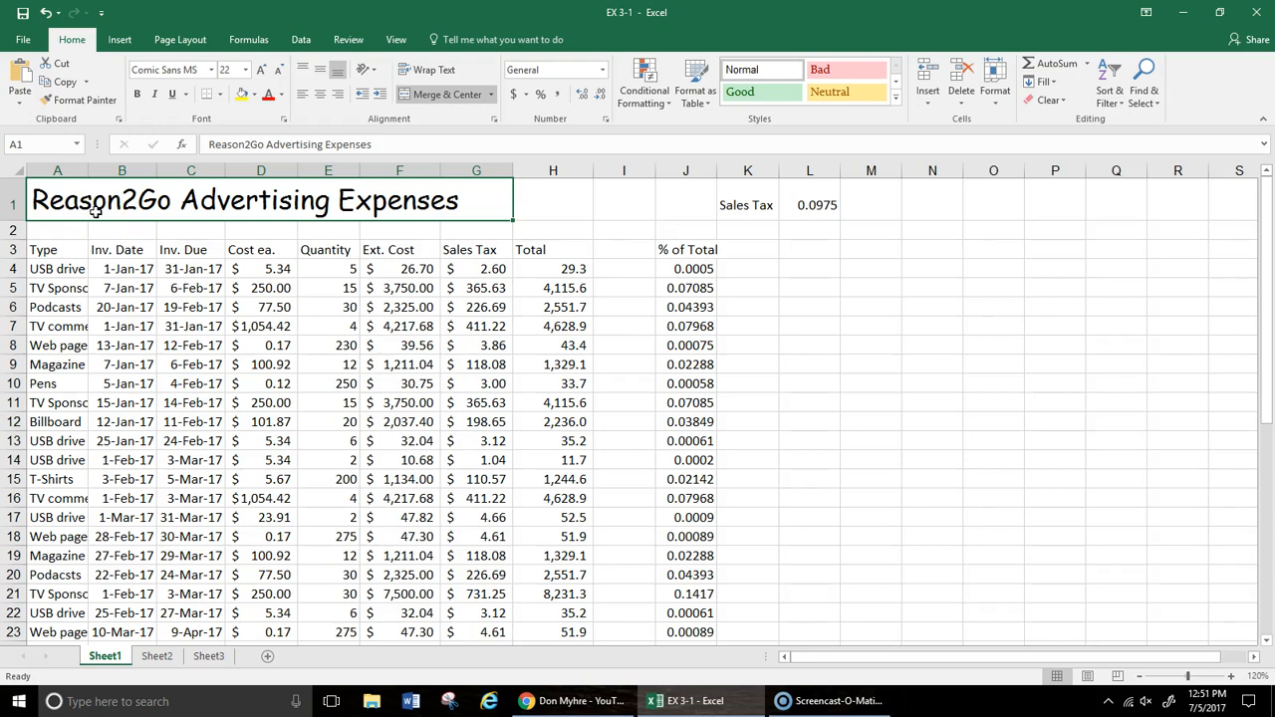
Step: Merge the title across A1:J1 with Merge Across, and make it bold and underlined
left_click(477, 167)
left_click_drag(43, 193, 662, 200)
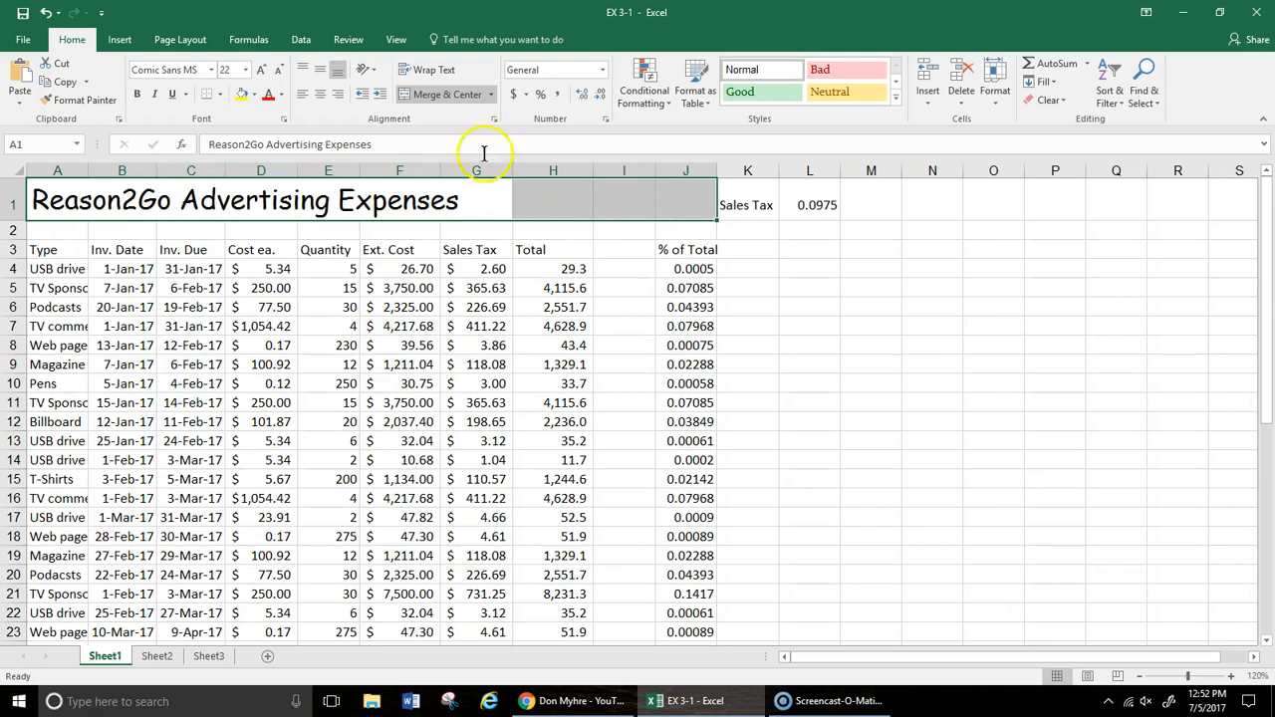
left_click(490, 94)
left_click(473, 136)
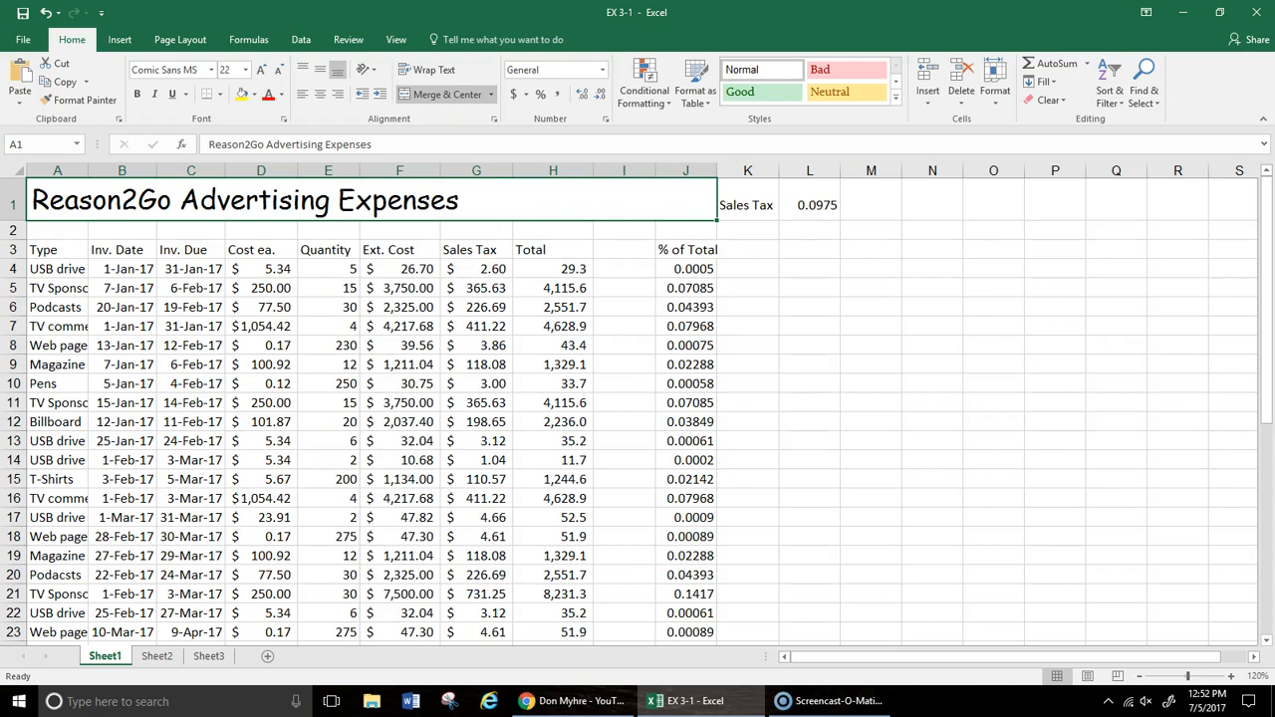
left_click(132, 93)
left_click(171, 95)
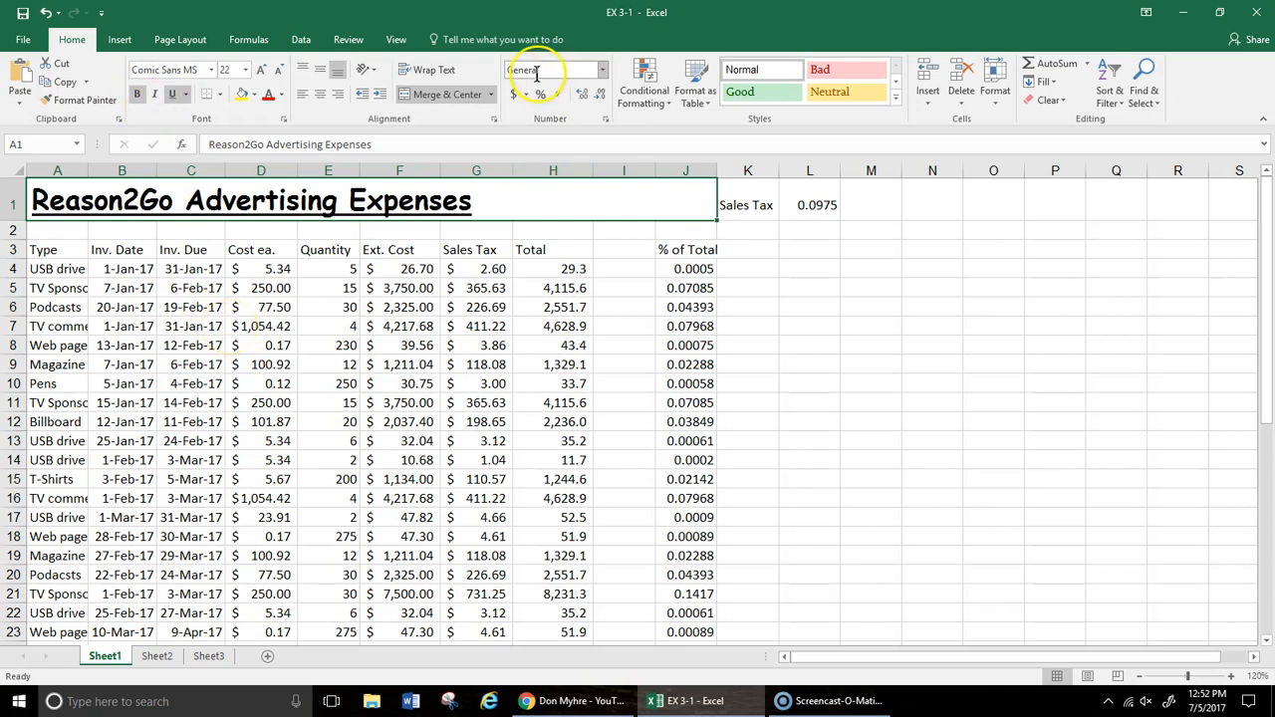
Step: Center the worksheet title in A1:J1, and make the column headers in A3:J3 bold and centered
left_click(320, 95)
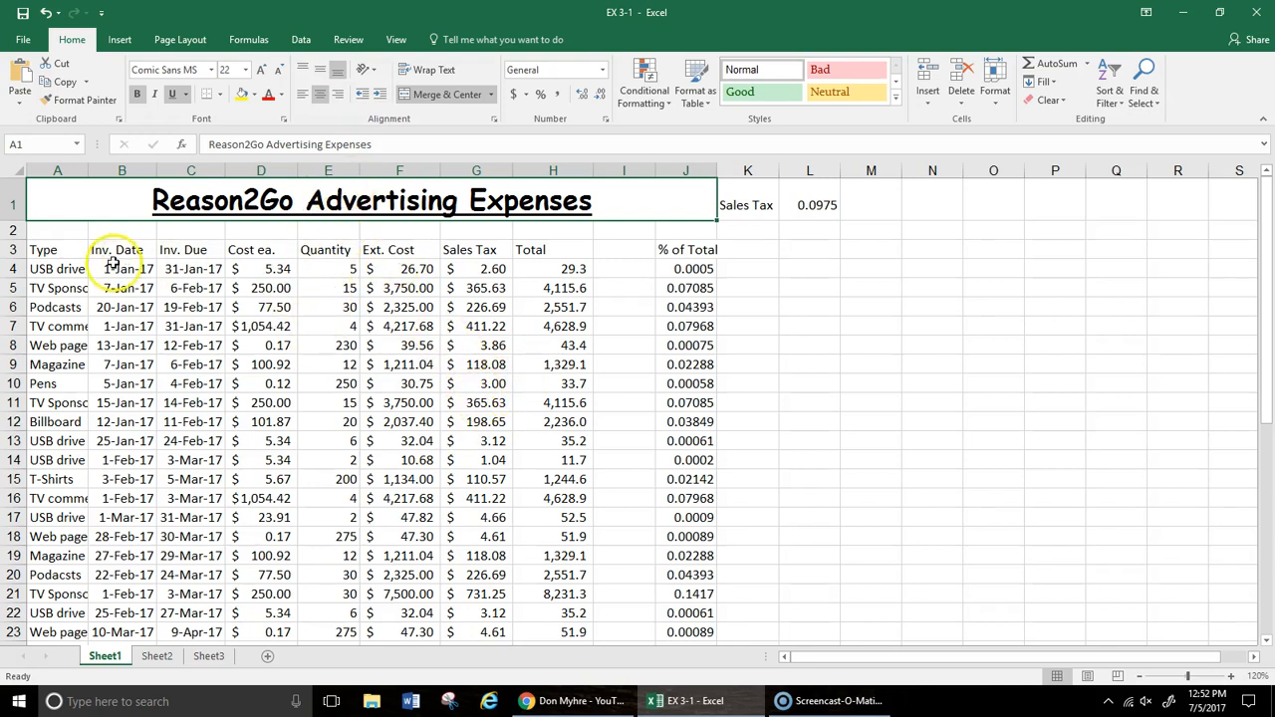
left_click_drag(50, 251, 687, 251)
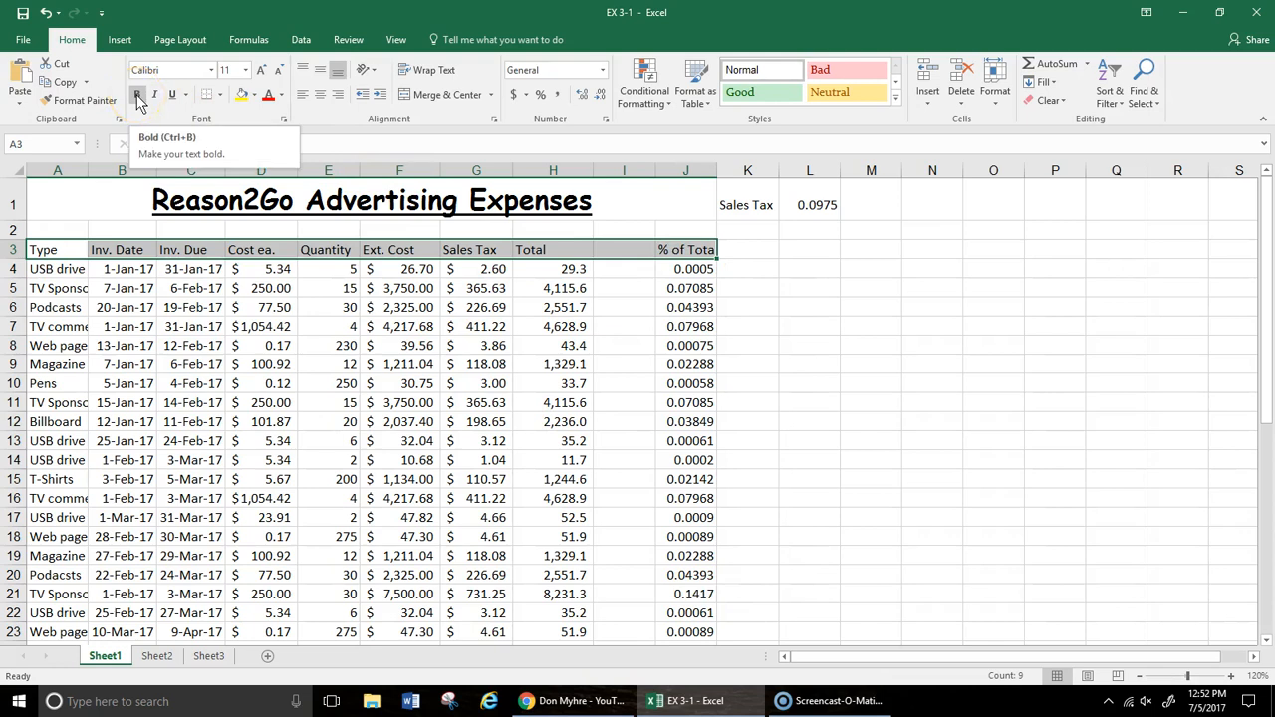
left_click(138, 96)
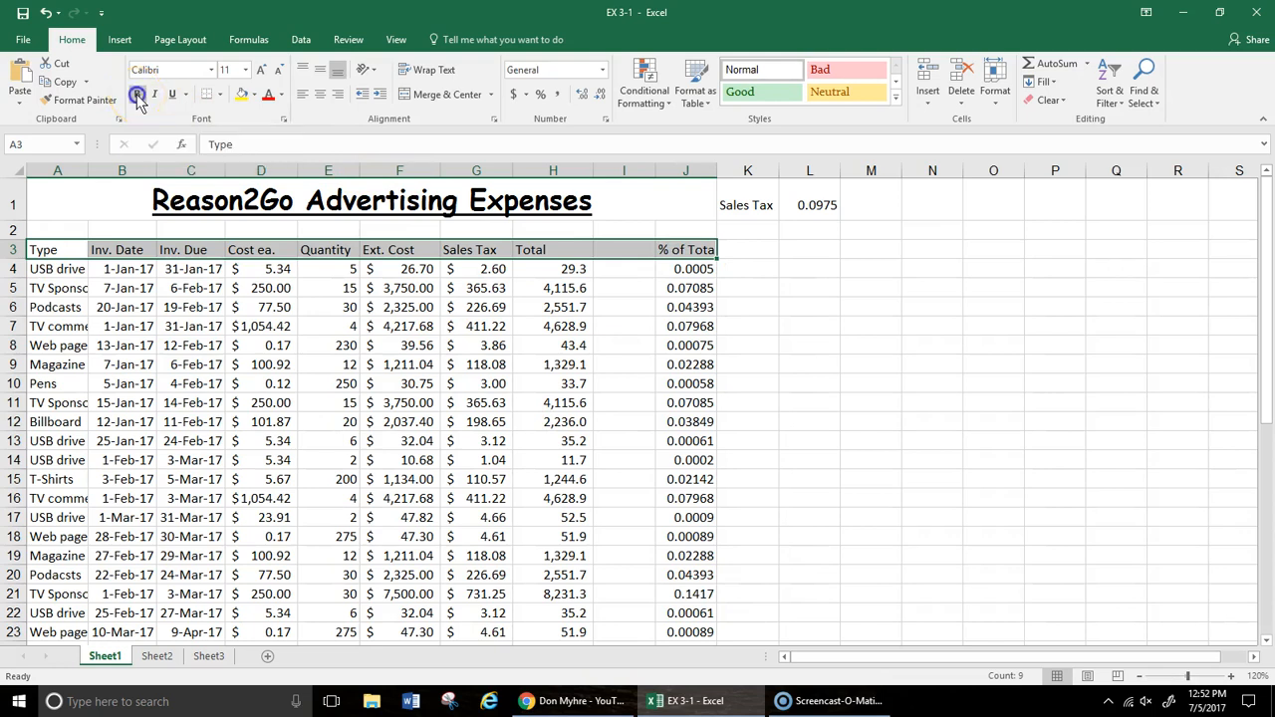
left_click(321, 94)
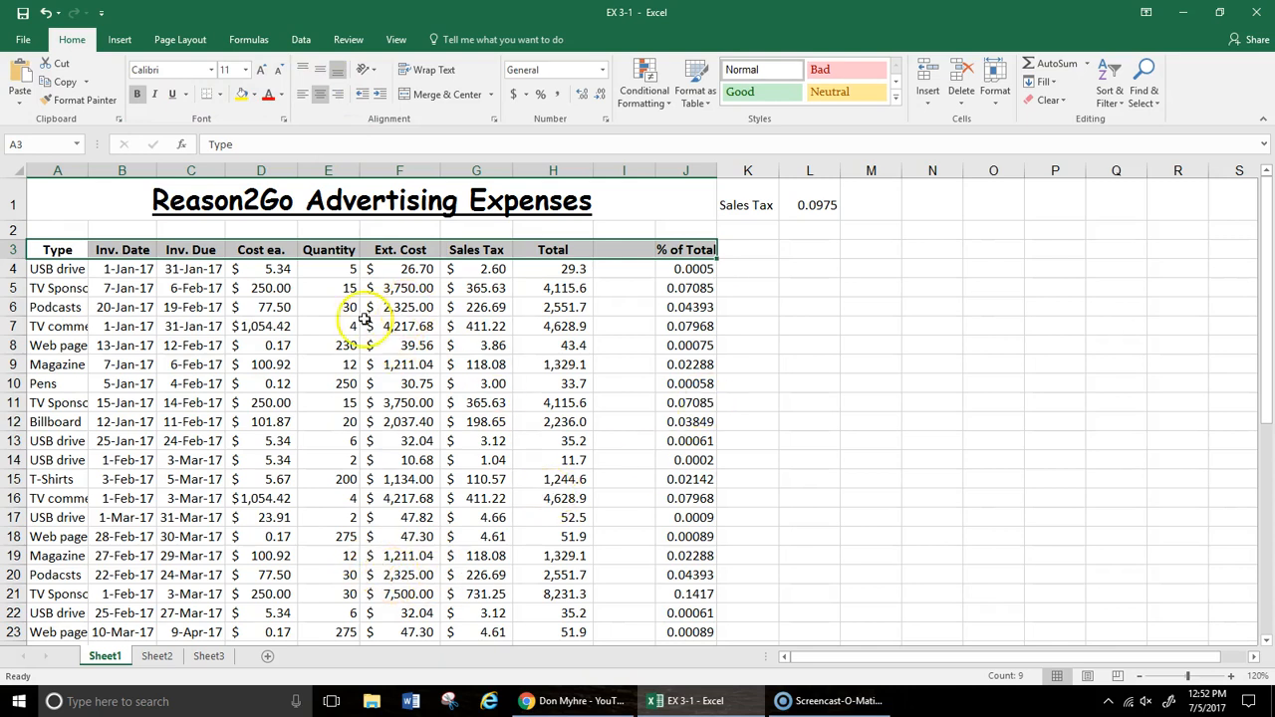
Step: Center the Quantity values in E4:E32
scroll(567, 398, "down", 1)
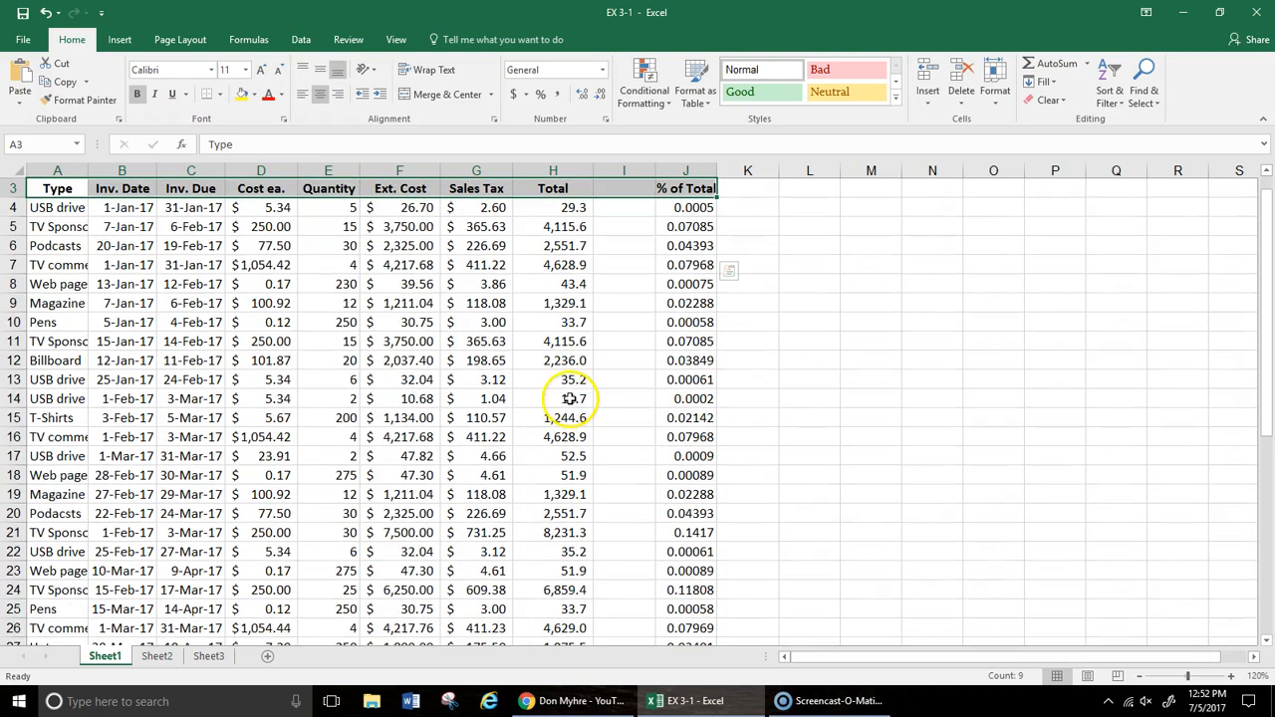
scroll(568, 399, "up", 1)
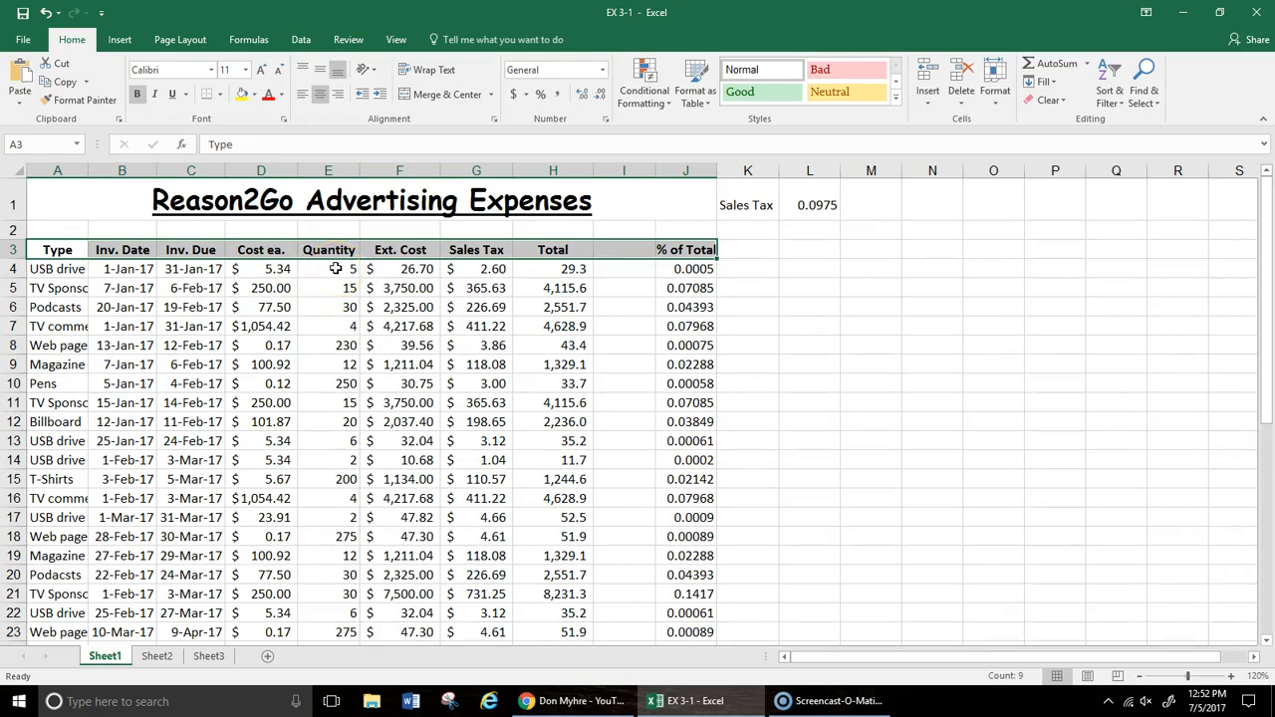
left_click_drag(336, 267, 345, 604)
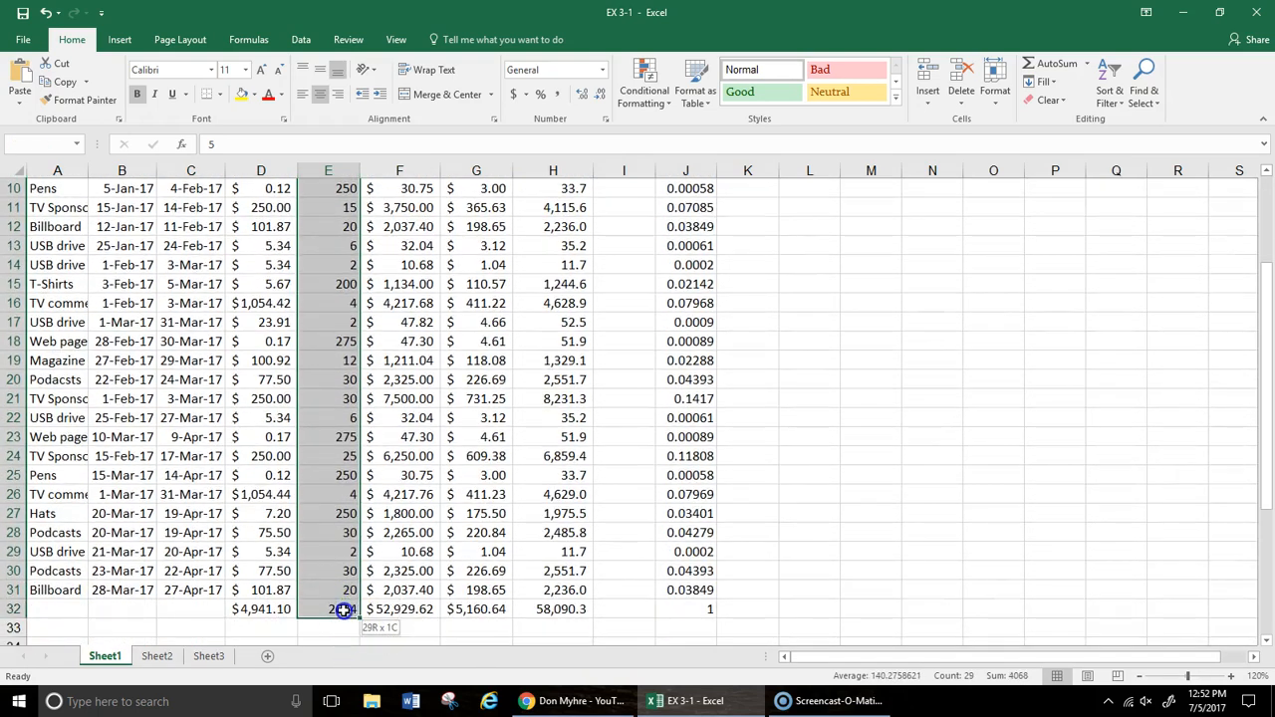
left_click(319, 93)
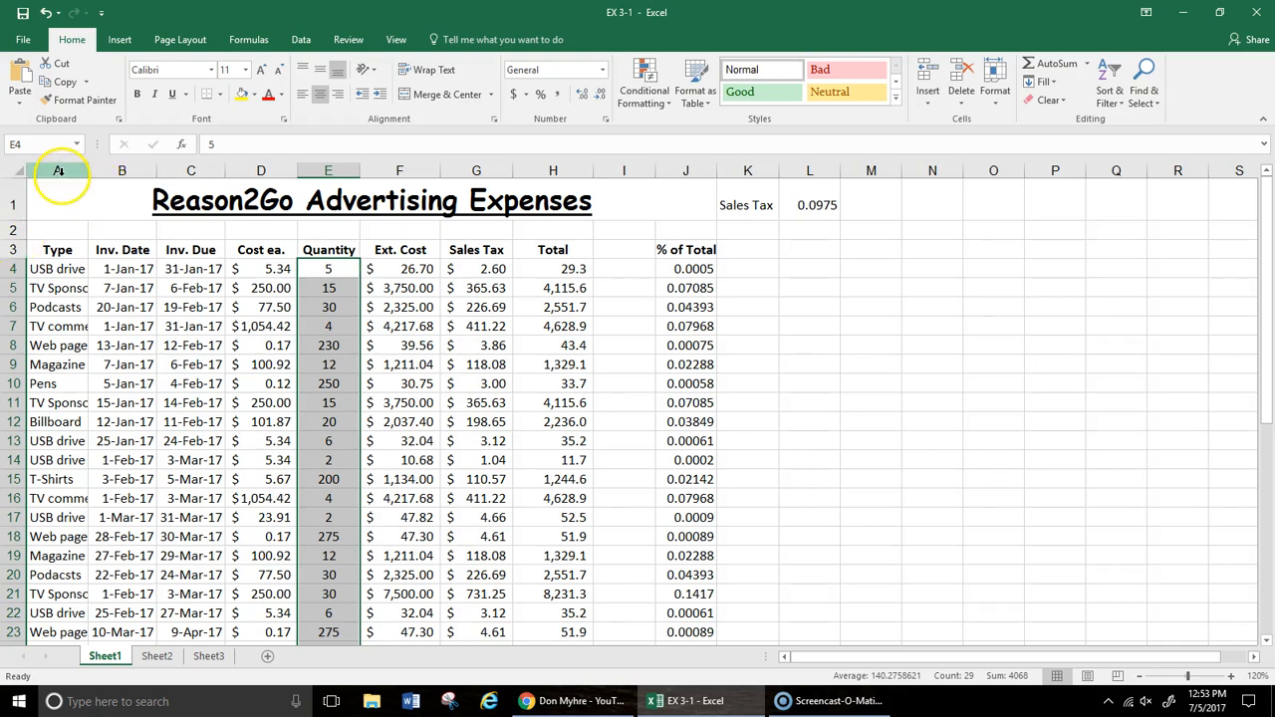
Step: AutoFit the width of column A so its longest Type entries show in full
left_click(52, 269)
left_click(56, 288)
left_click(57, 325)
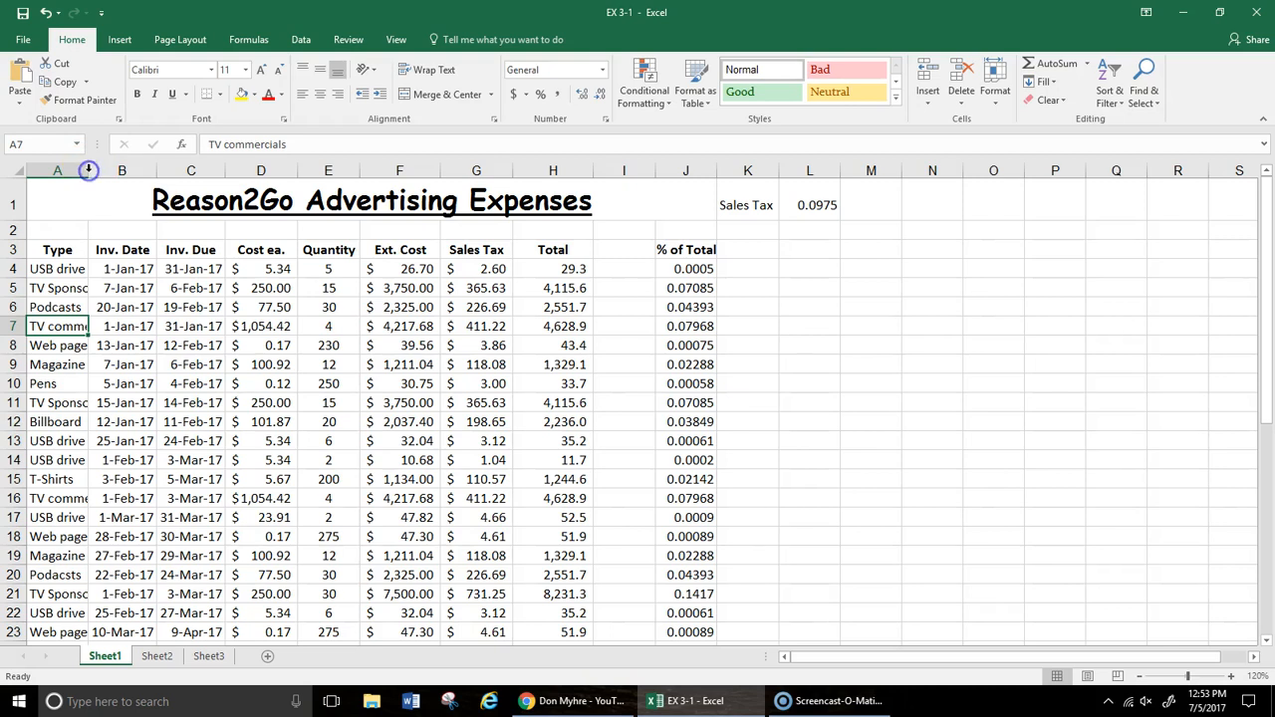
double_click(87, 171)
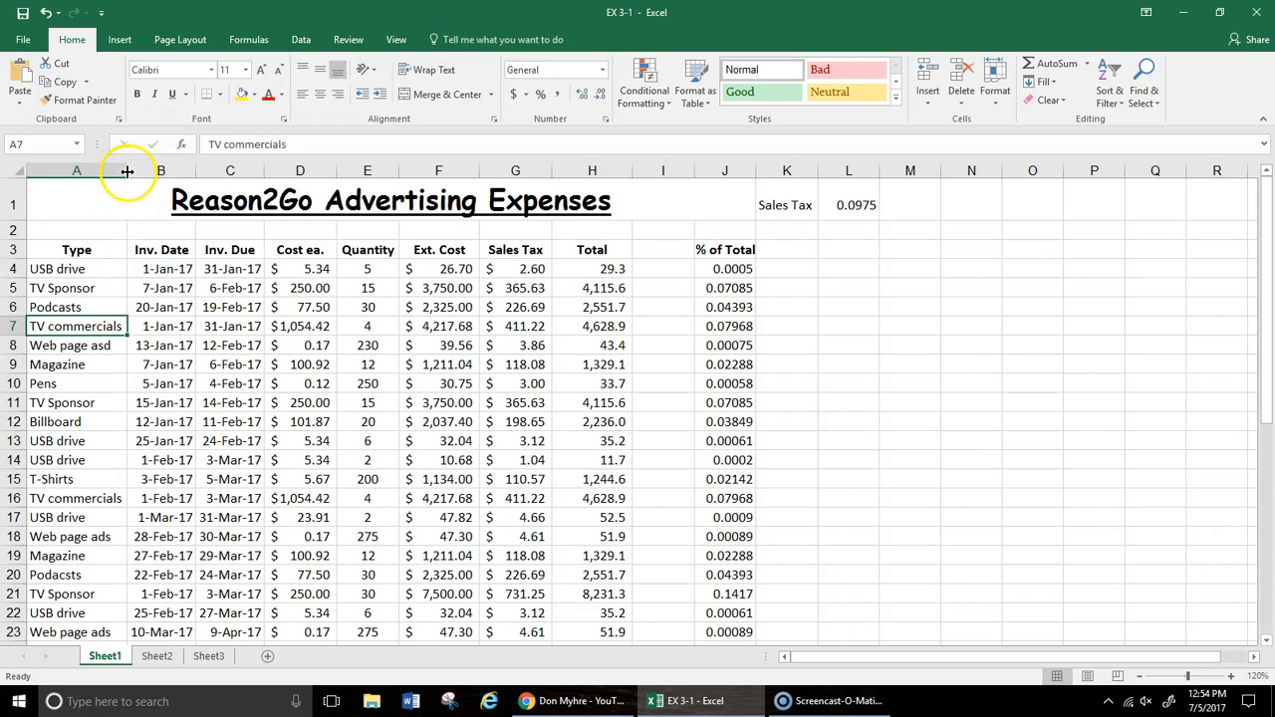
left_click_drag(195, 170, 225, 171)
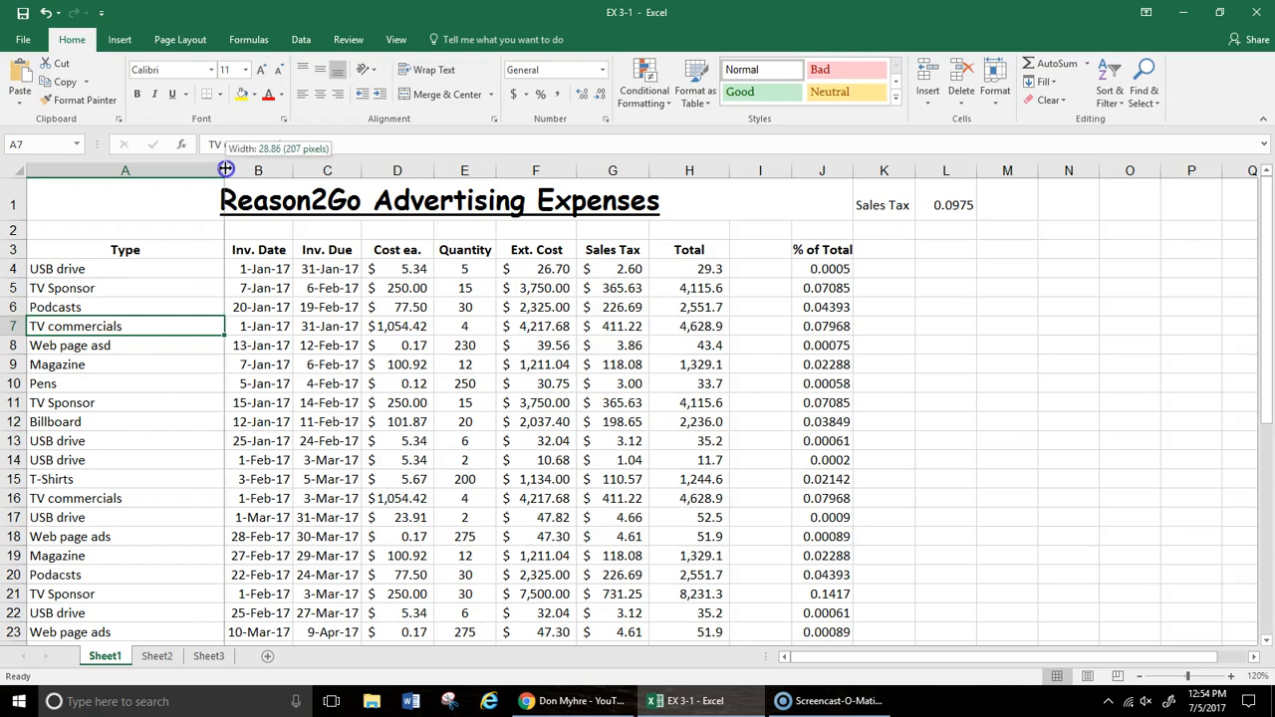
double_click(225, 170)
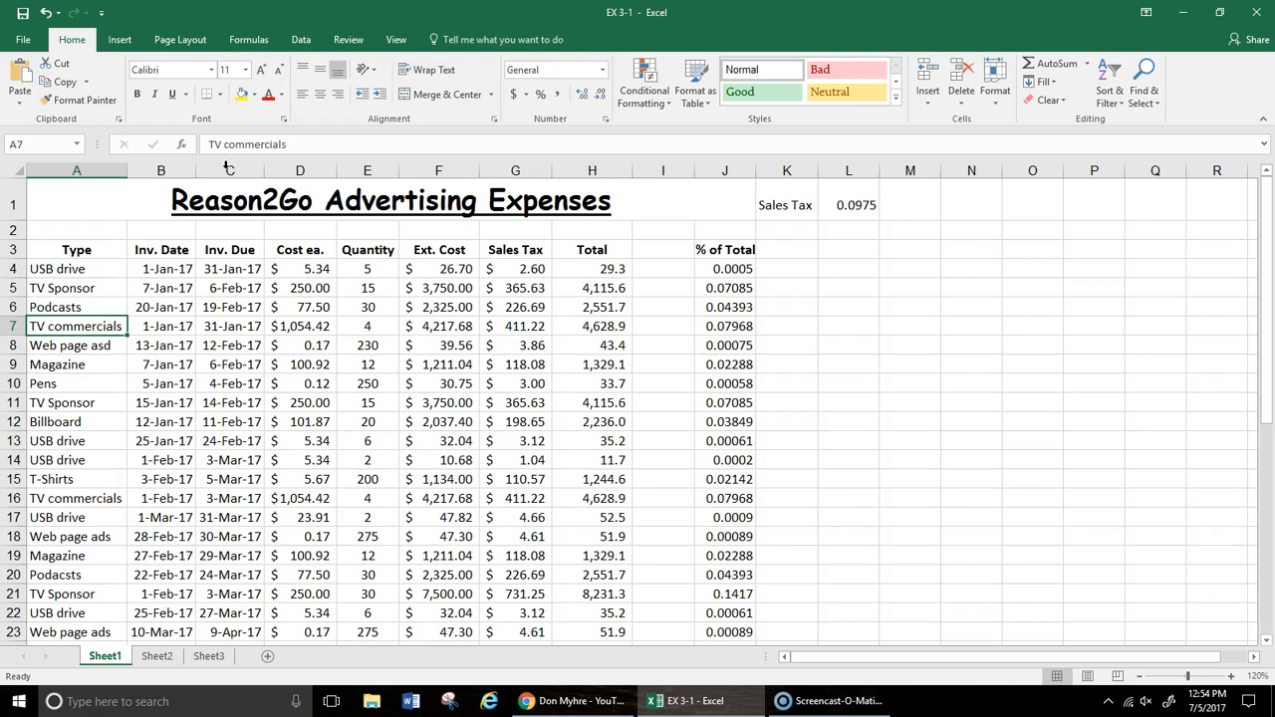
Step: Delete the blank column I, and insert a new blank column before the % of Total column
left_click(662, 171)
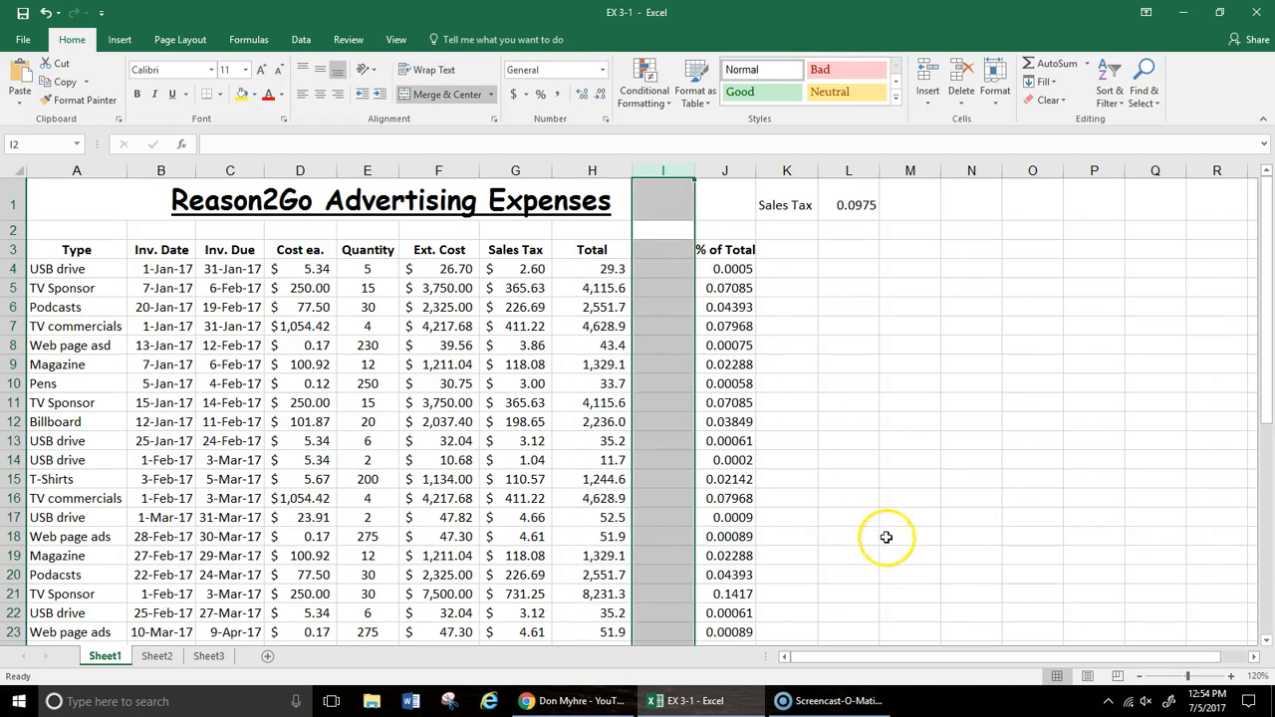
left_click(958, 79)
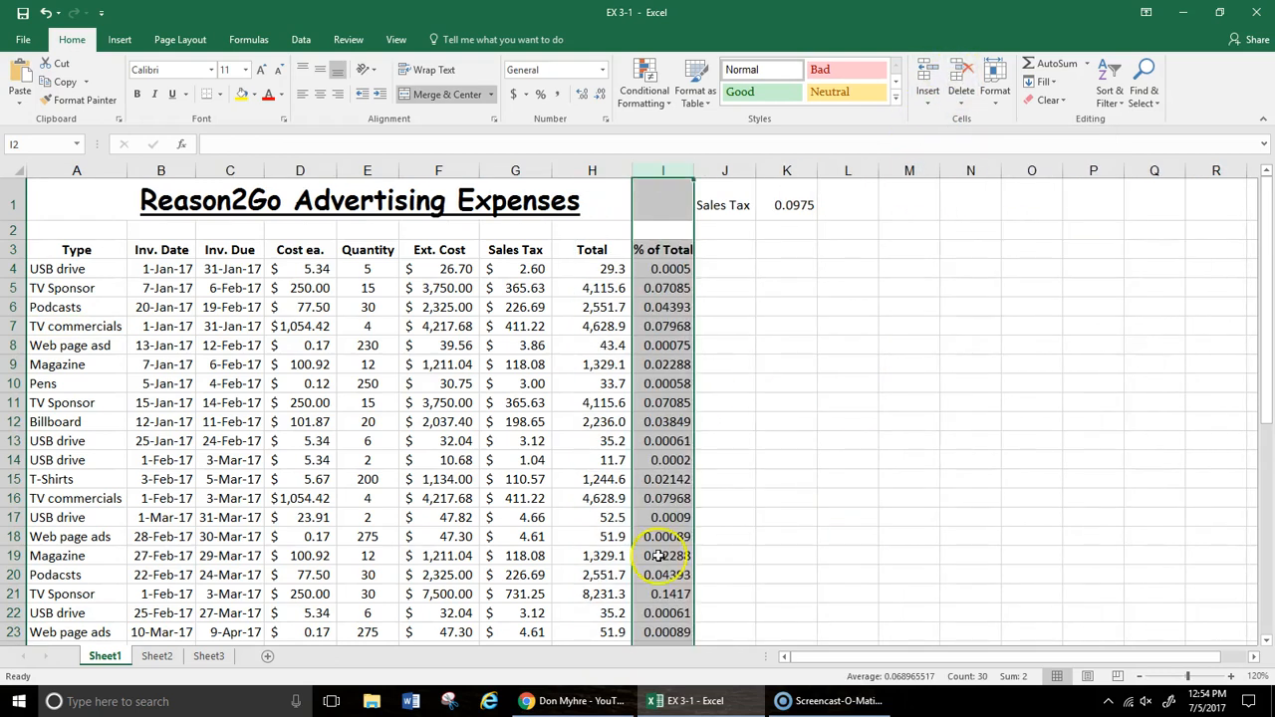
left_click(1132, 626)
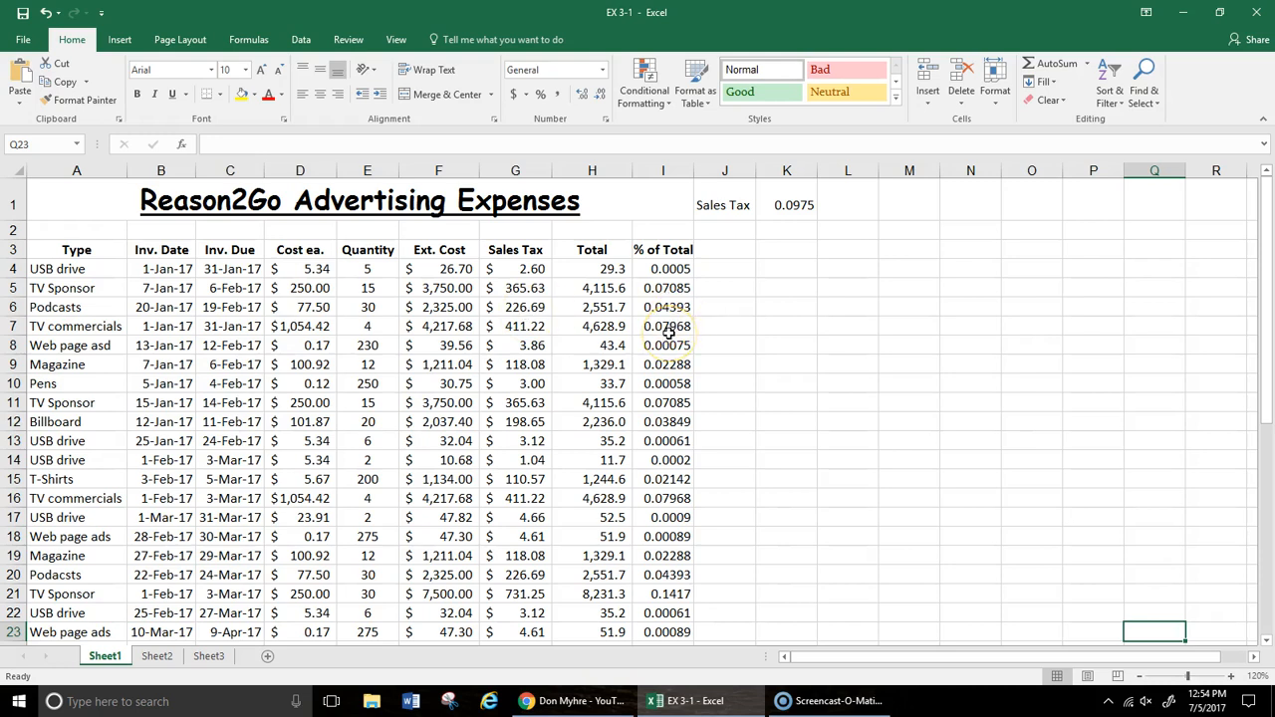
left_click(669, 173)
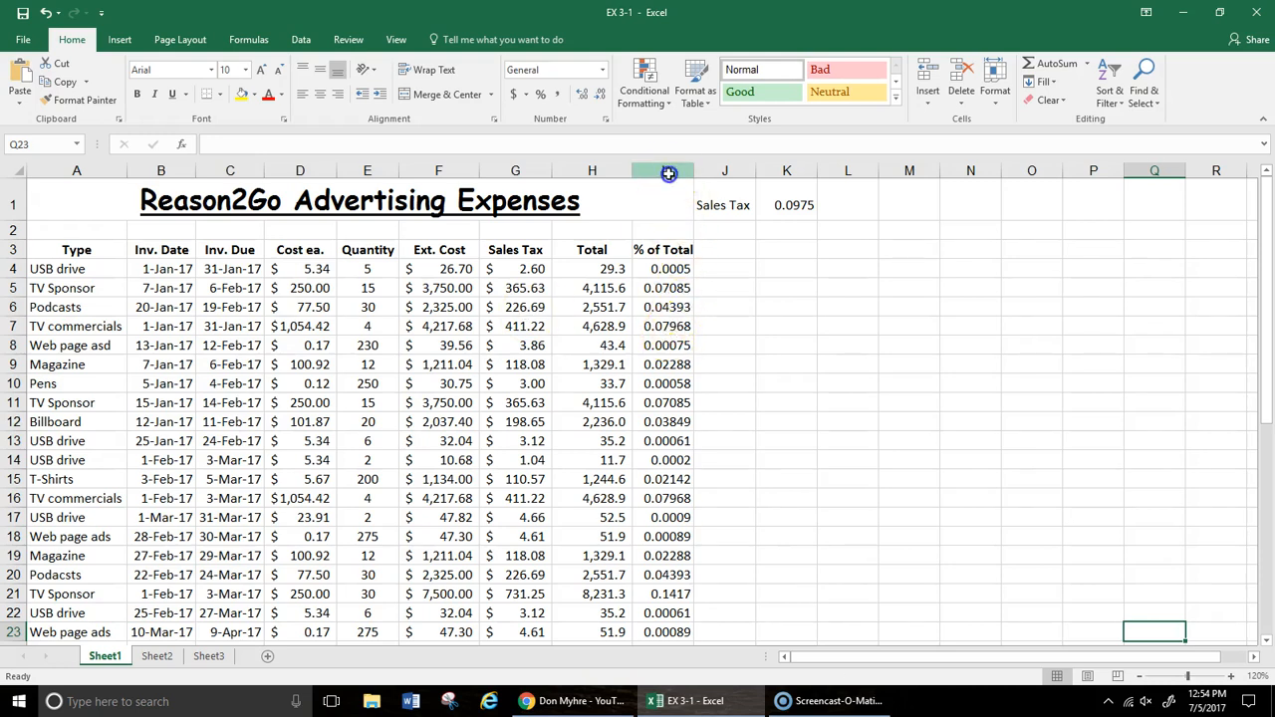
left_click(928, 100)
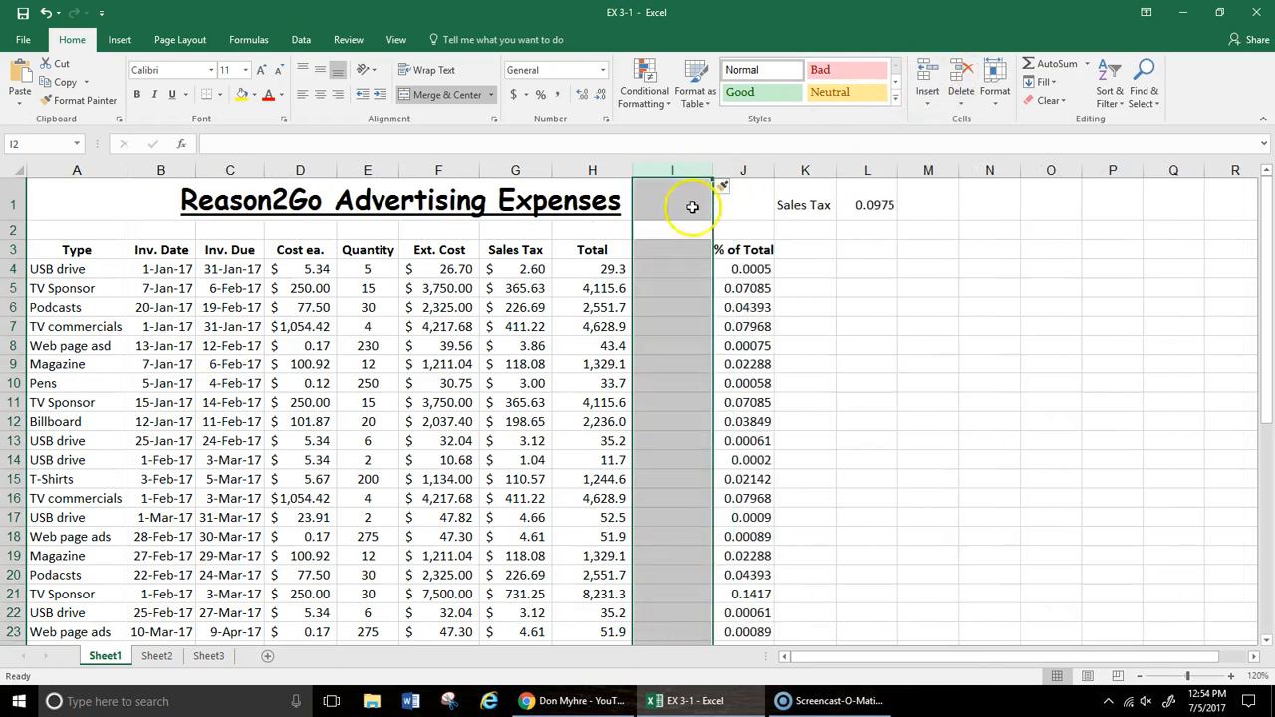
Step: Delete the Hats entry in row 27, and undo the deletion
scroll(682, 412, "down", 2)
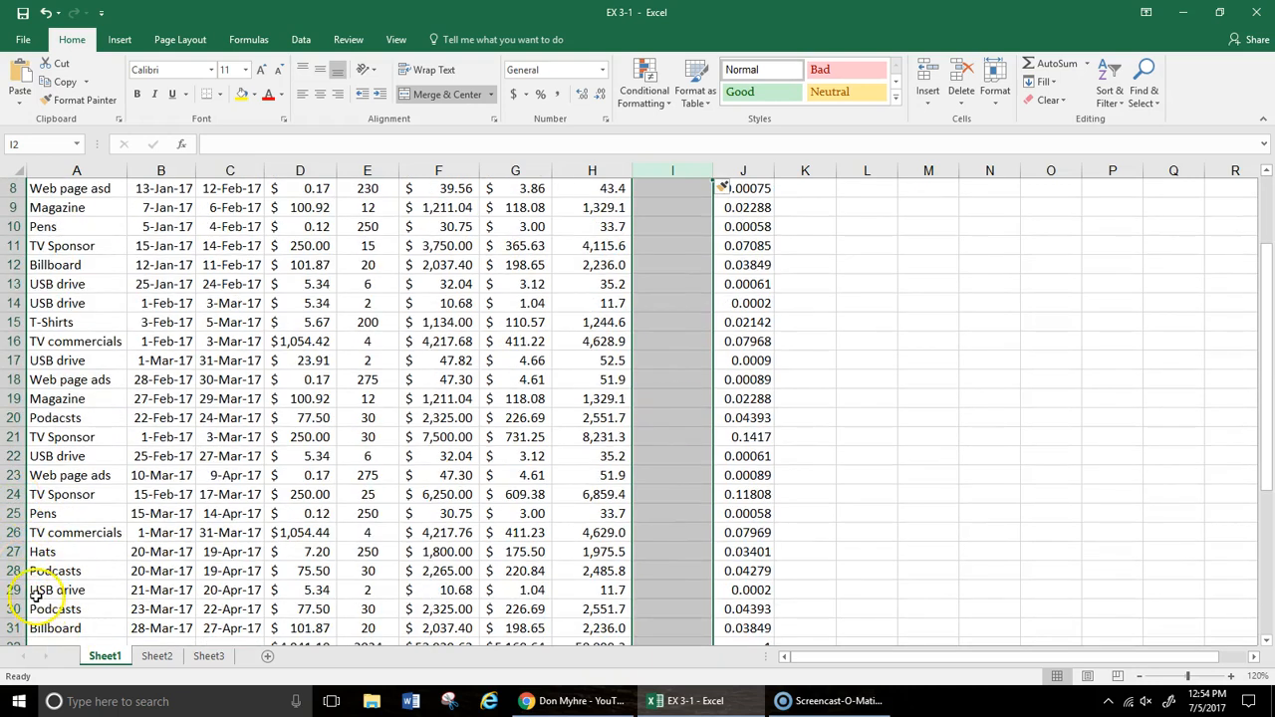
left_click(13, 551)
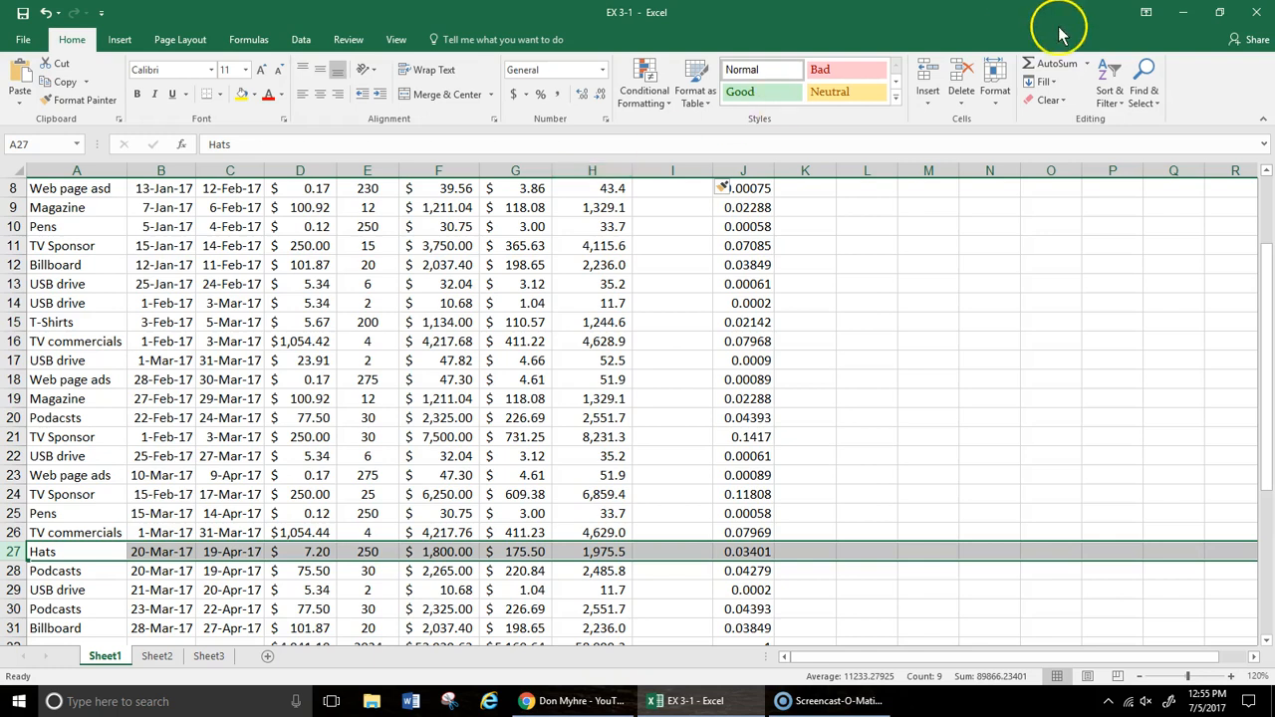
left_click(961, 75)
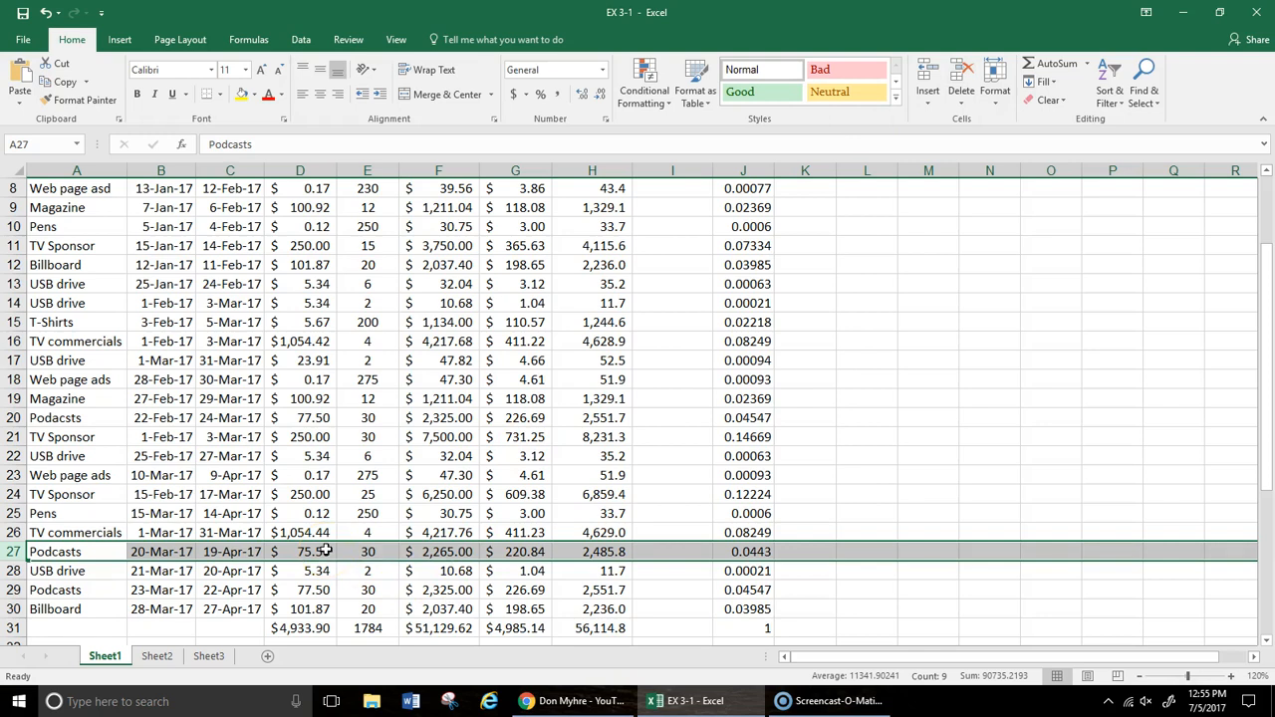
left_click(45, 20)
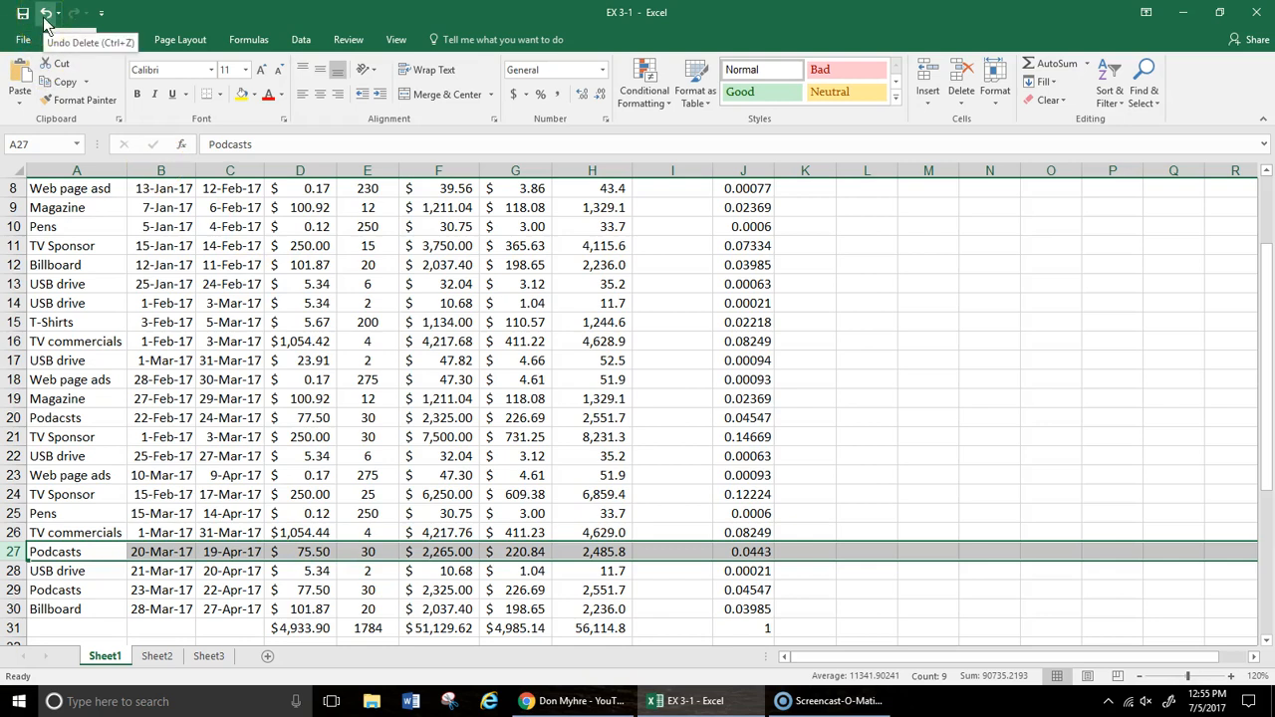
left_click(45, 20)
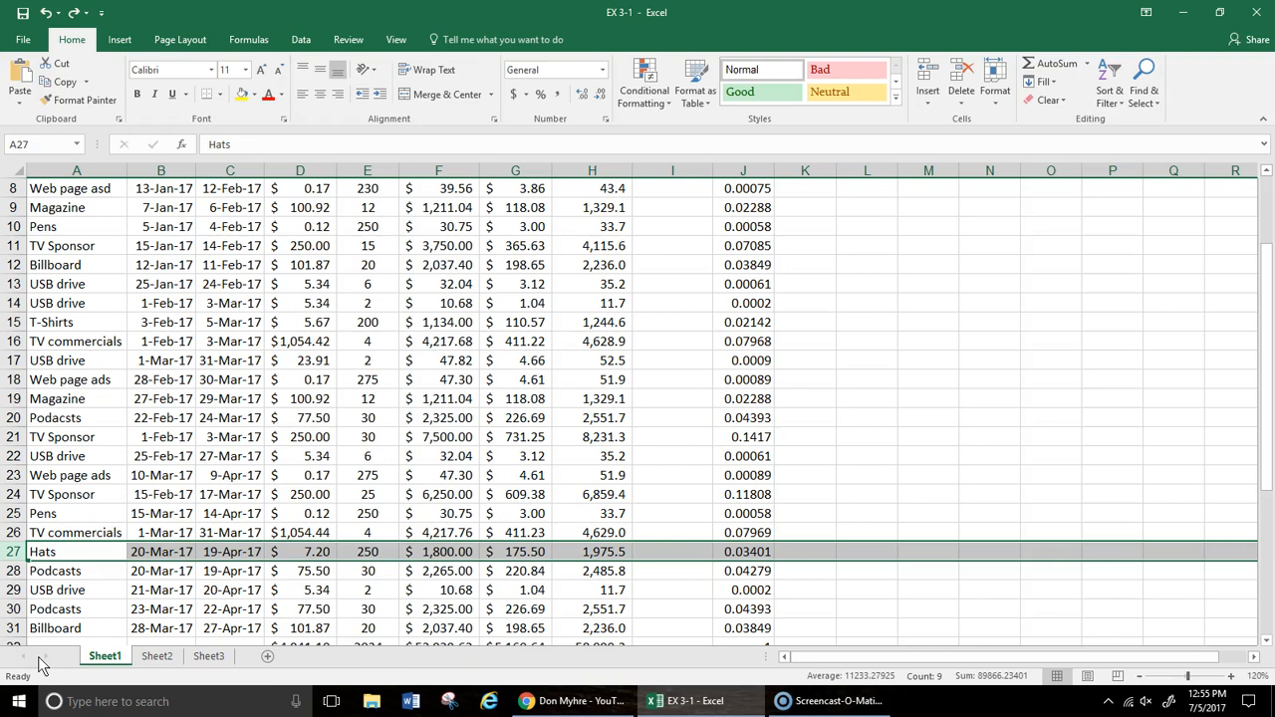
Step: Fill the merged title cell A1:J1 with the lightest shade of the blue theme color
scroll(60, 518, "up", 3)
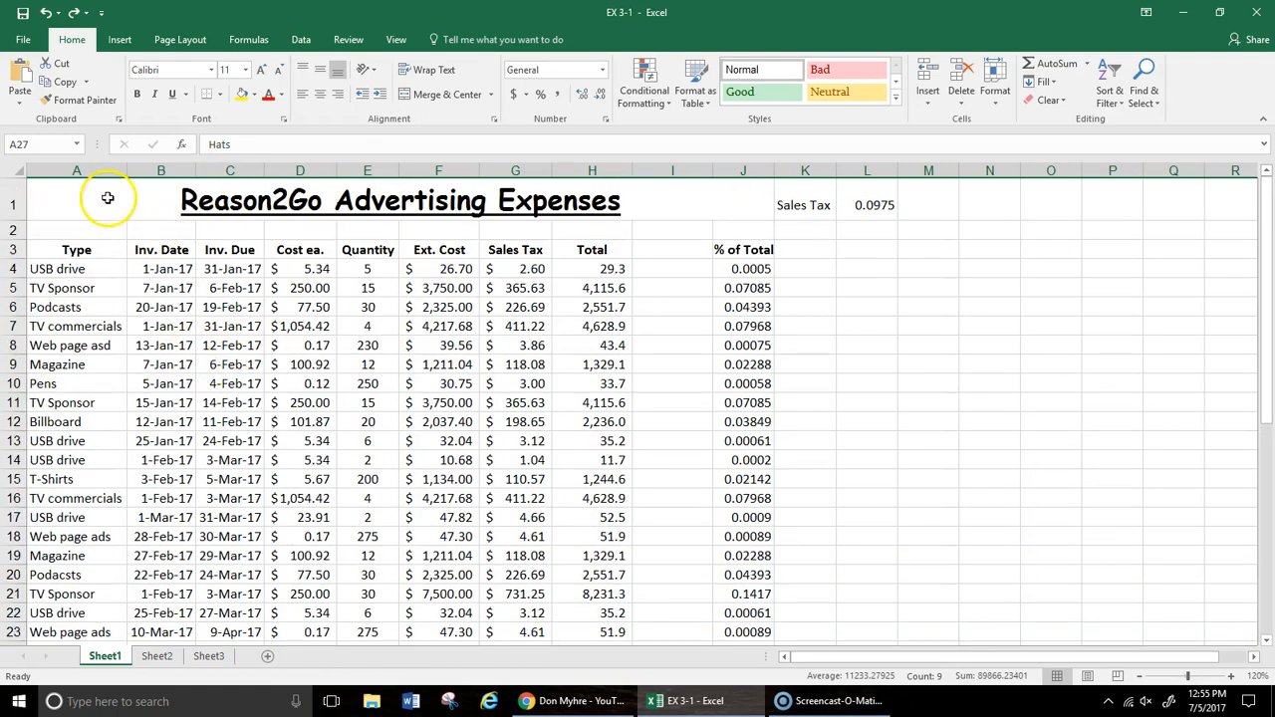
left_click(105, 198)
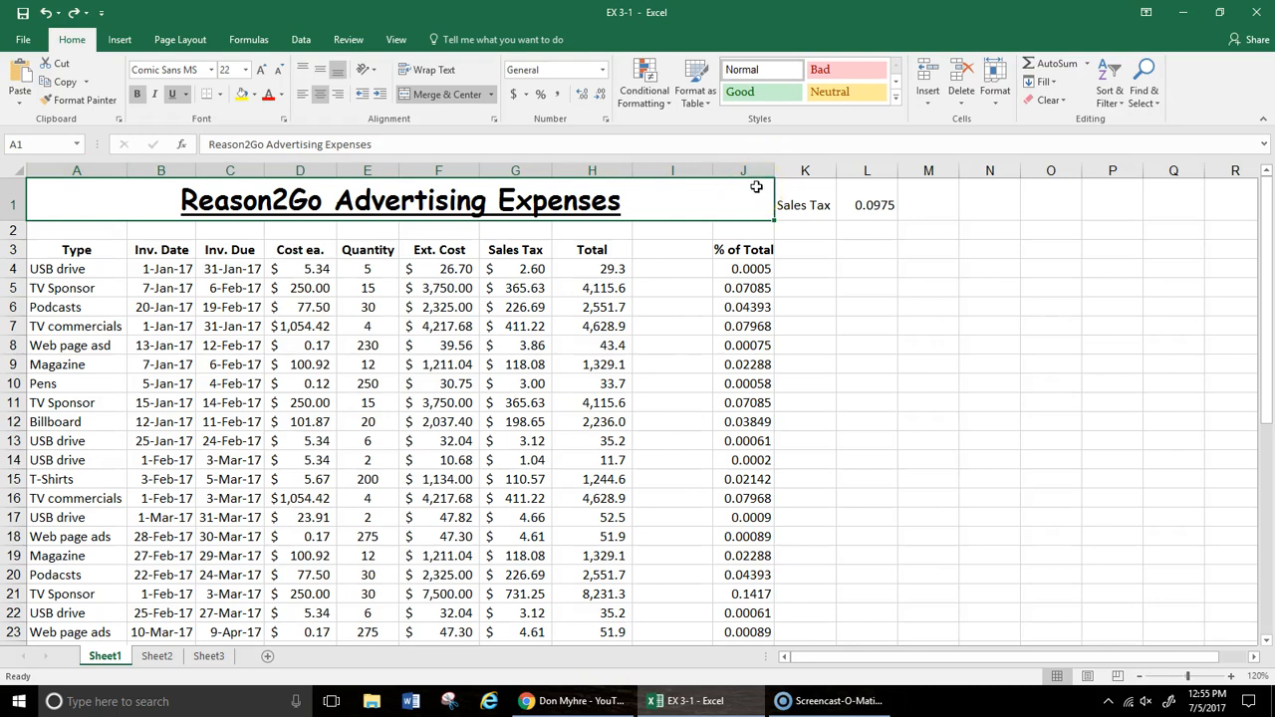
left_click(255, 95)
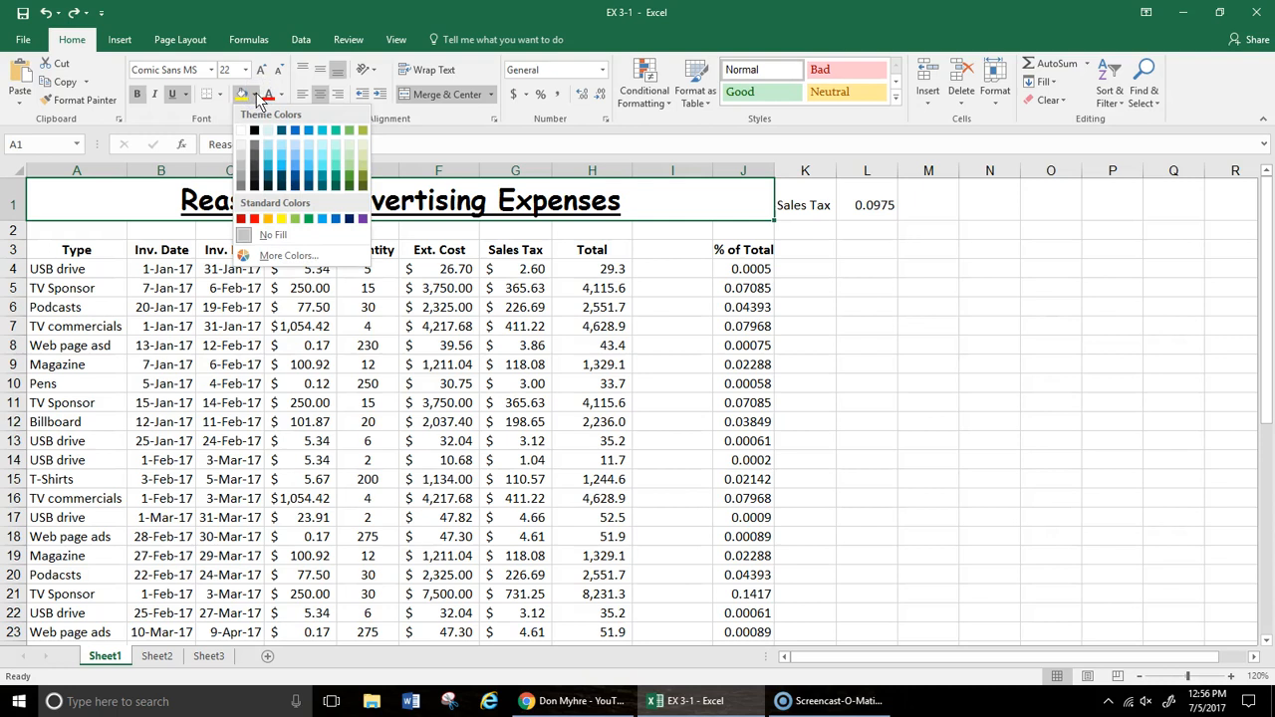
left_click(296, 145)
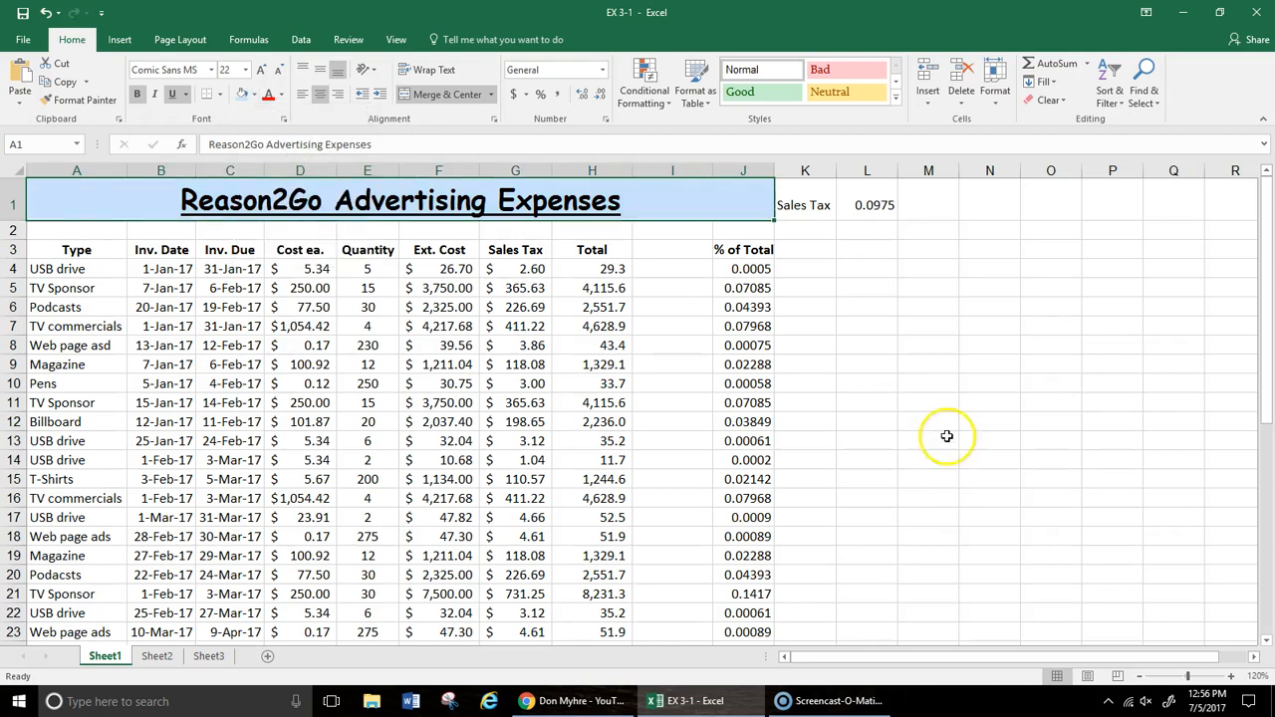
left_click(1036, 538)
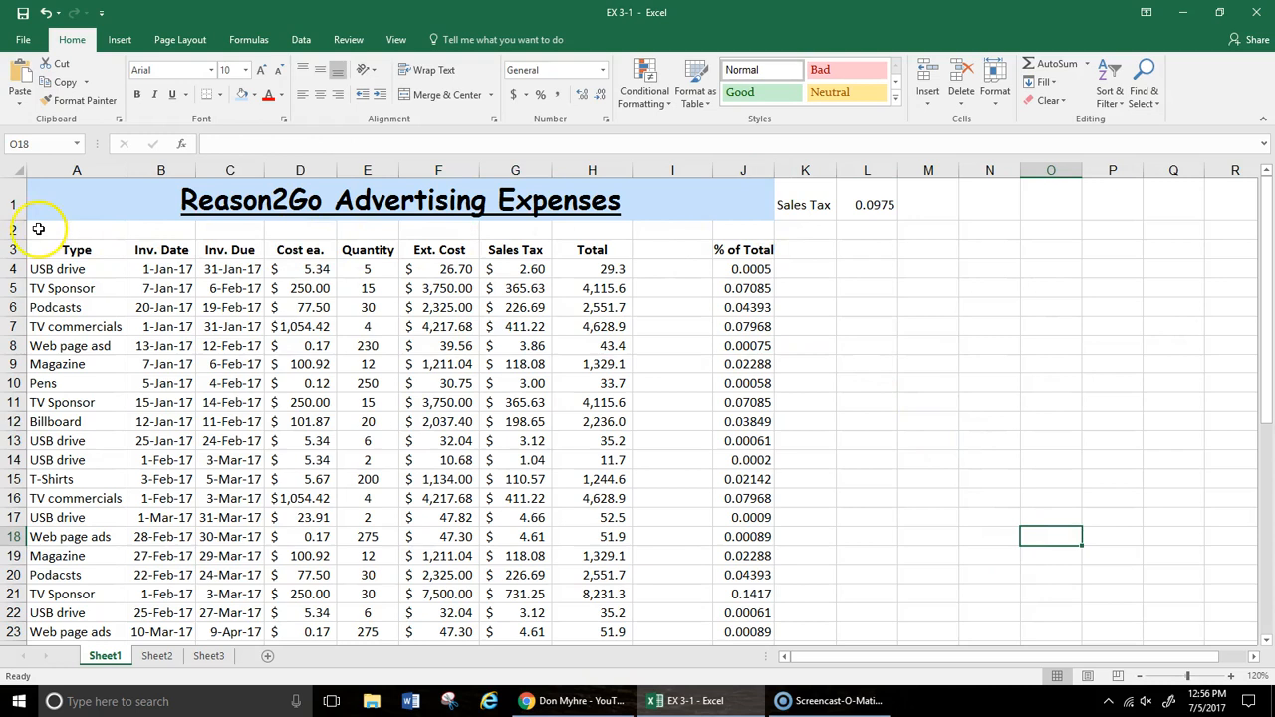
Step: Apply Thick Outside Borders around the merged title cell A1:J1
left_click(107, 210)
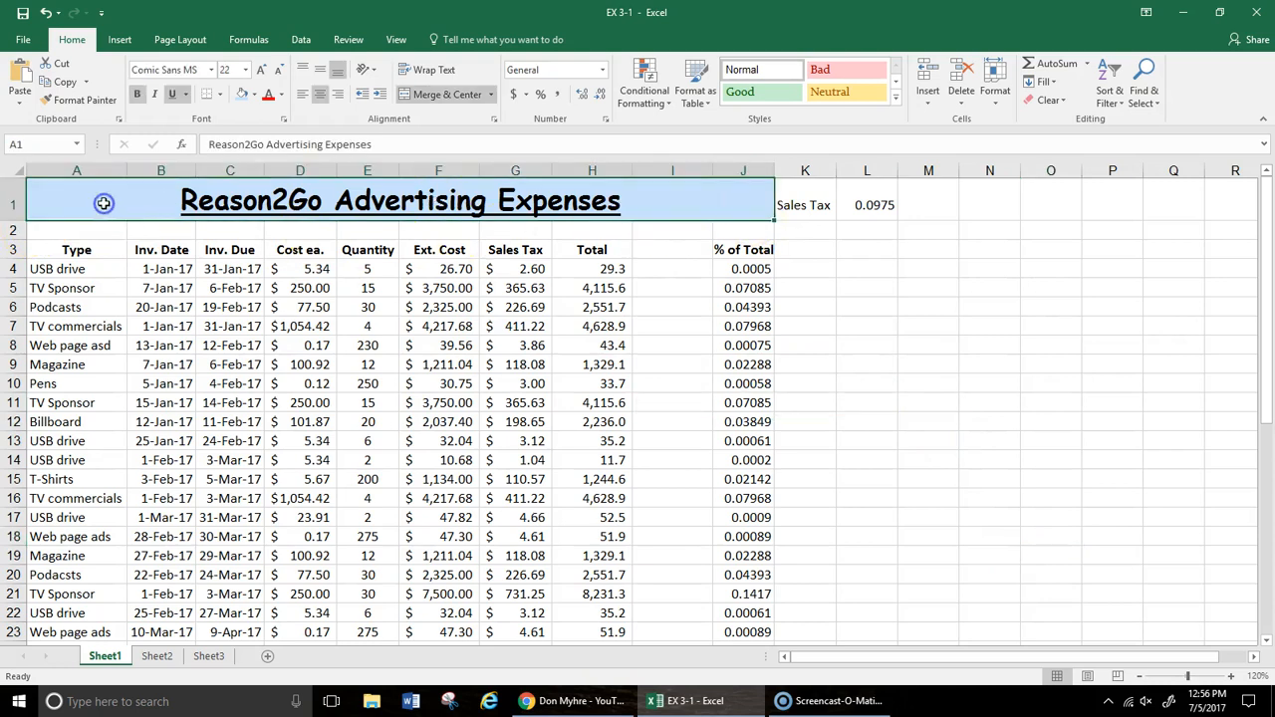
left_click(221, 94)
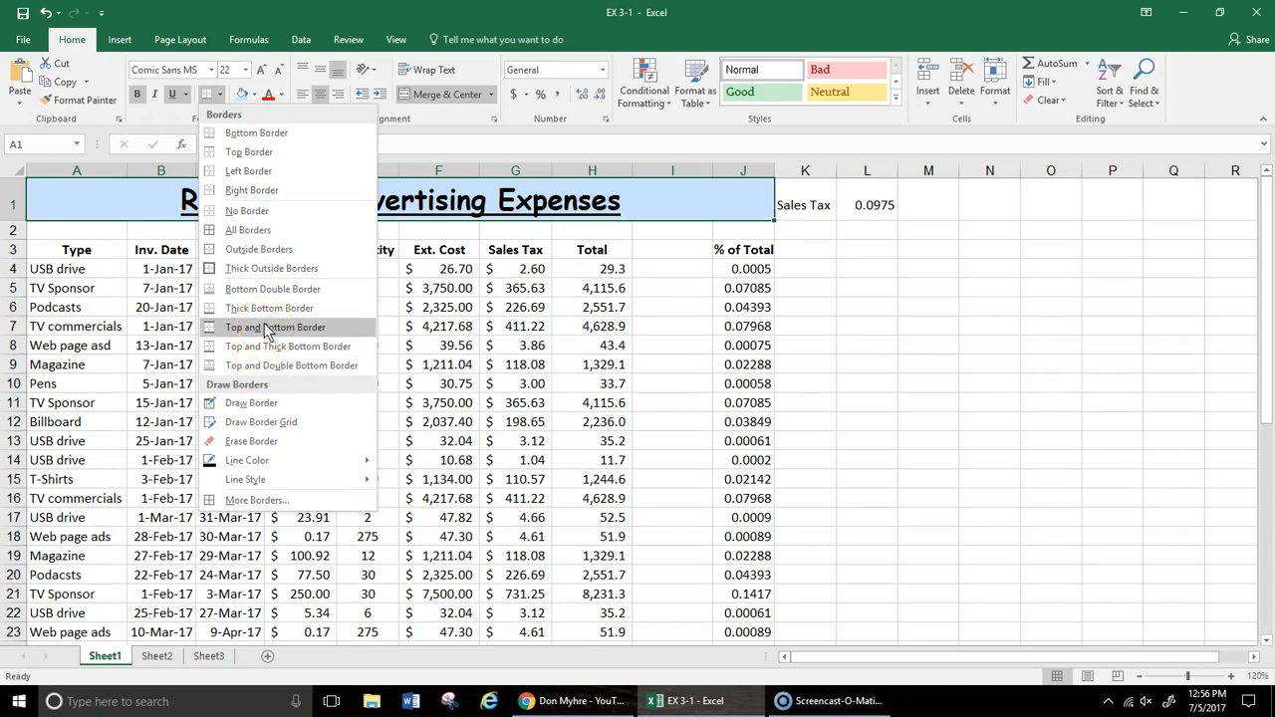
left_click(255, 231)
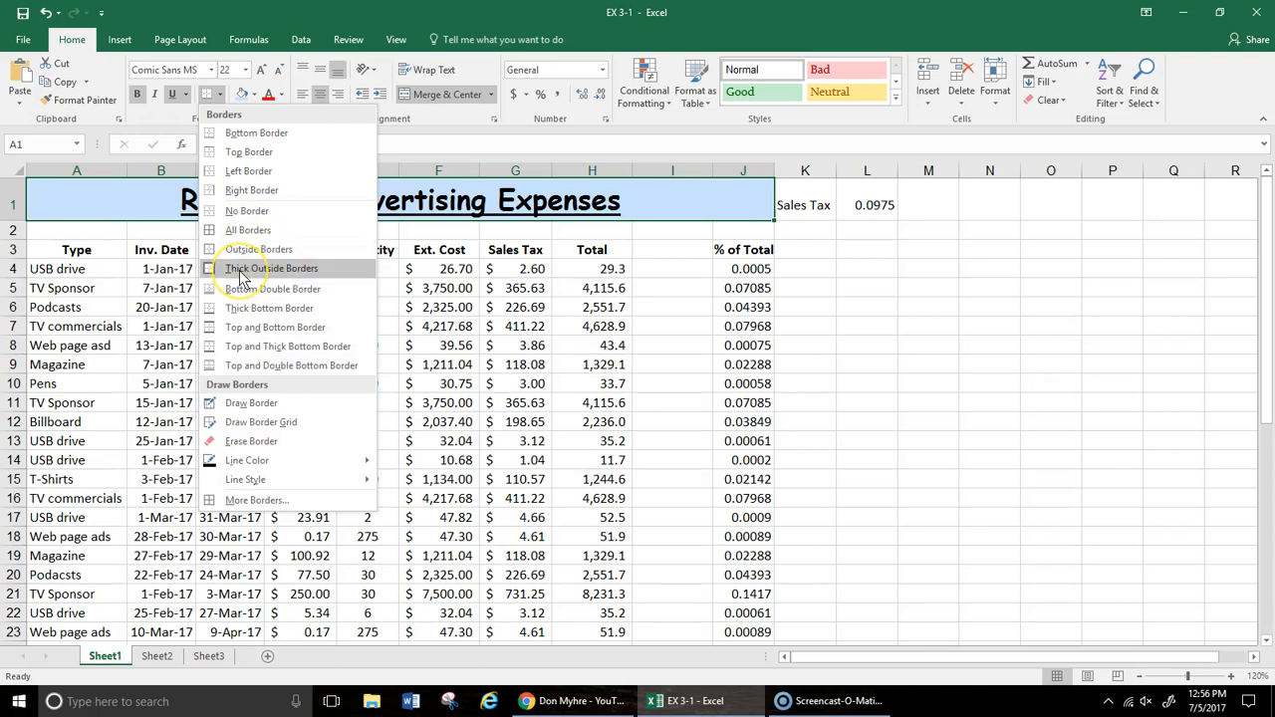
left_click(239, 269)
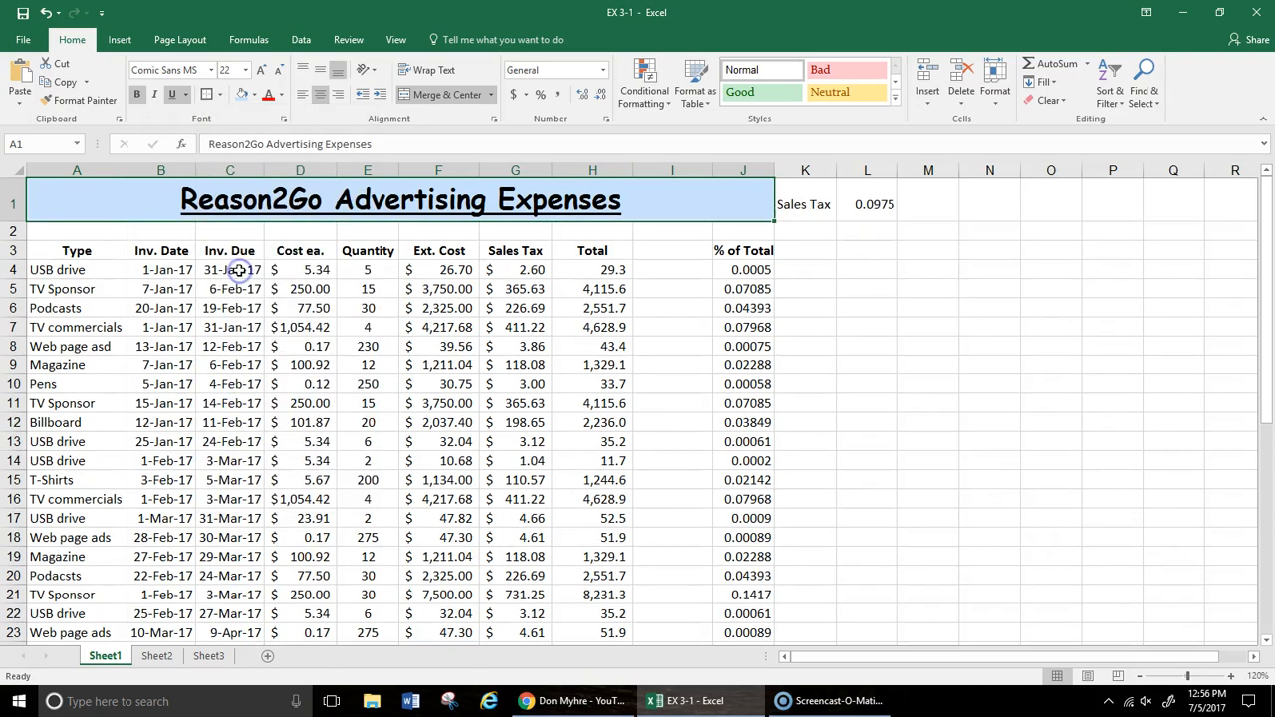
left_click(1112, 422)
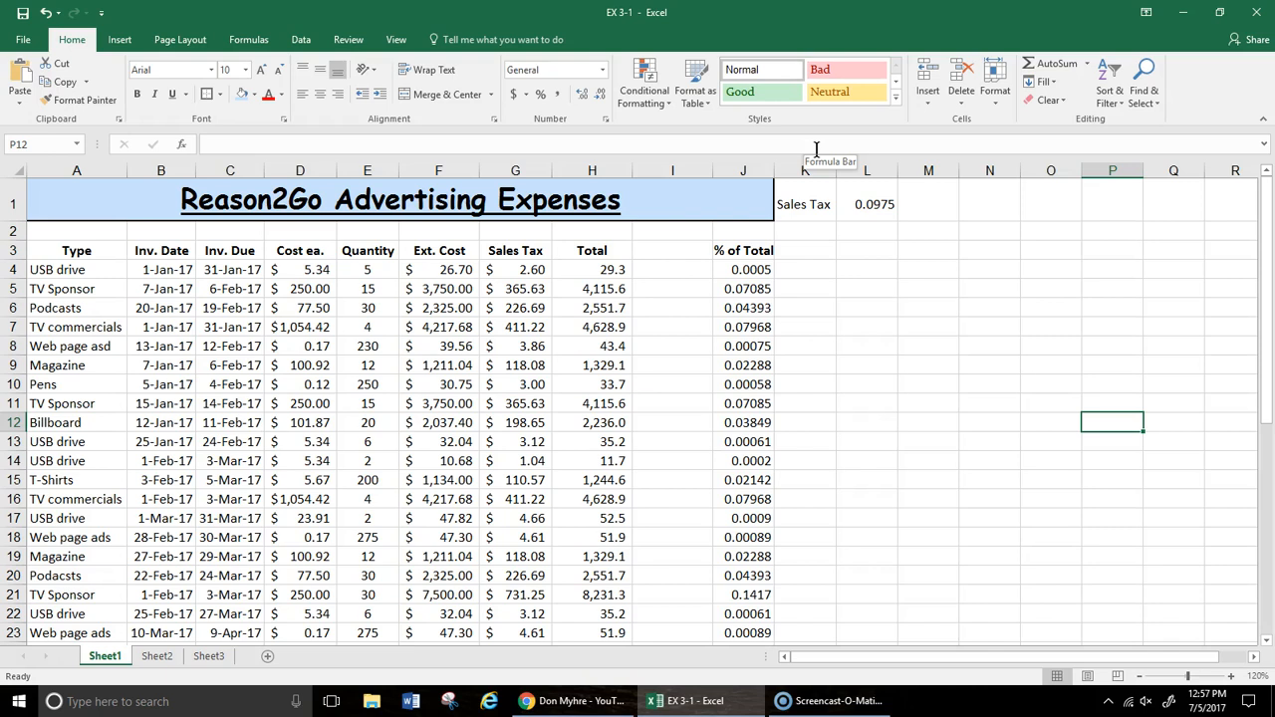
left_click(895, 97)
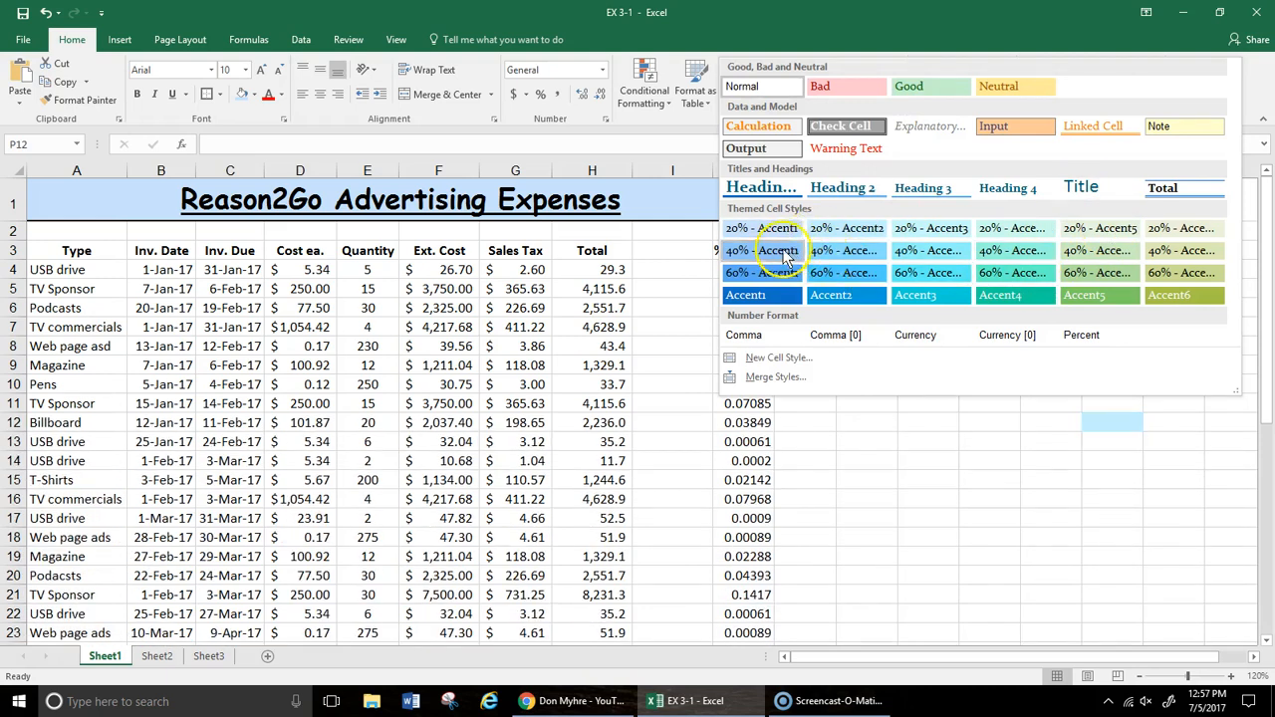
left_click(668, 189)
left_click(663, 194)
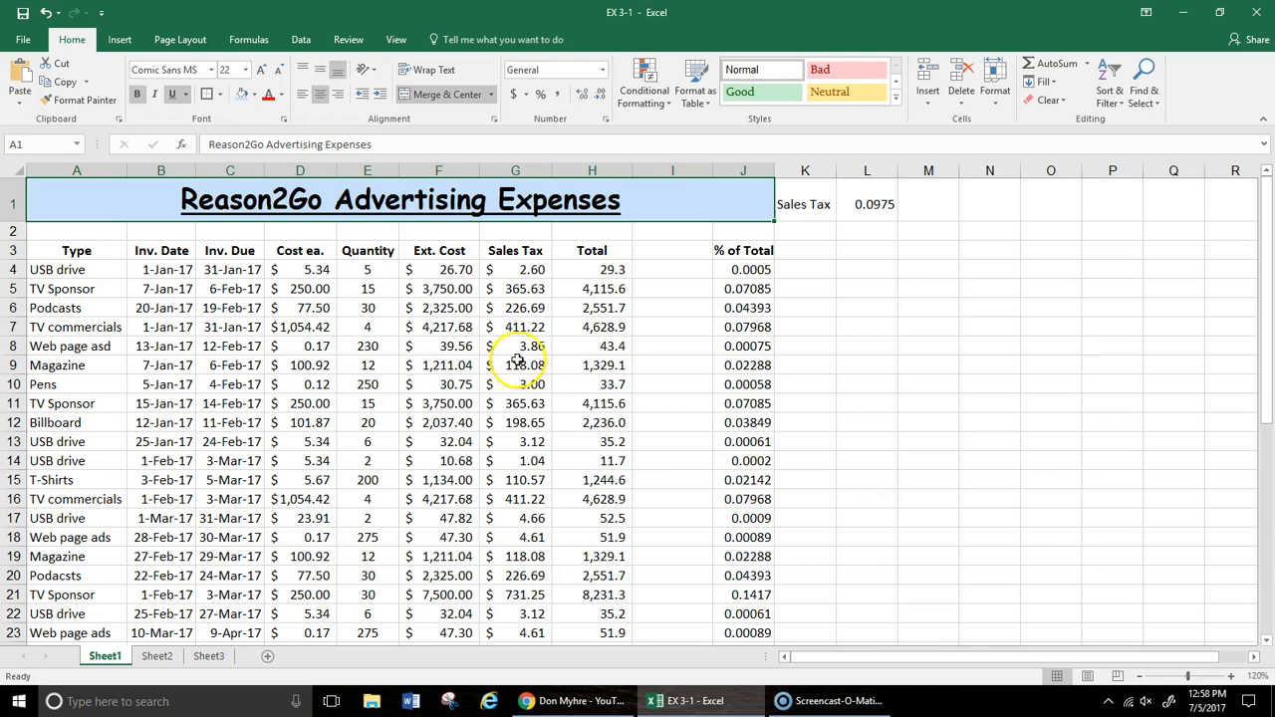
left_click(603, 267)
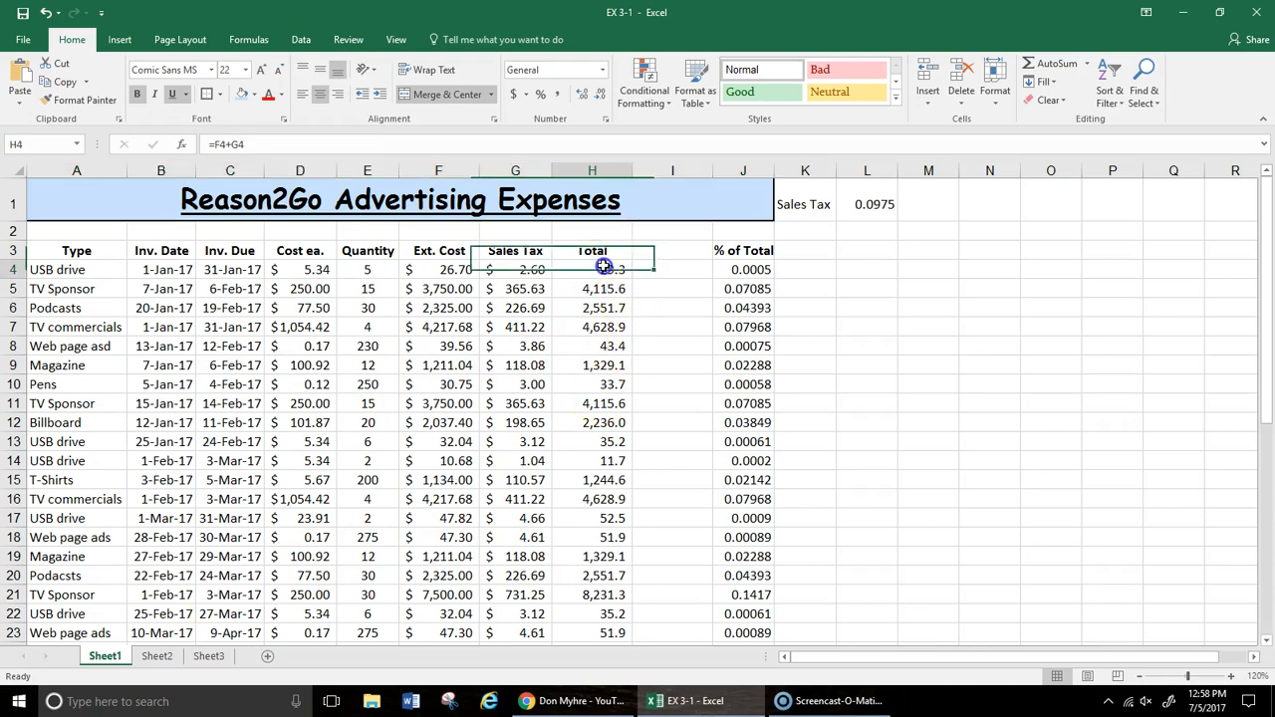
Step: Start a Between highlight rule for the totals in H4:H31, with bounds of 1000 and 3000
left_click_drag(601, 280, 598, 587)
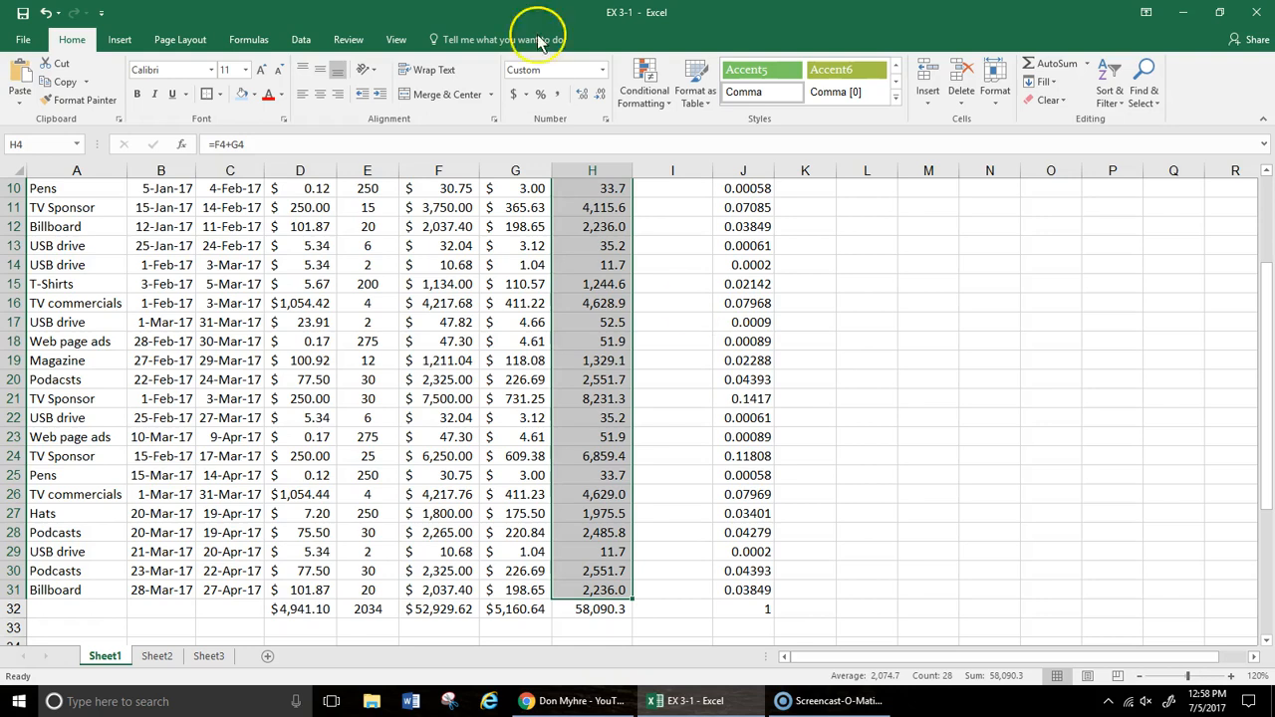
left_click(665, 105)
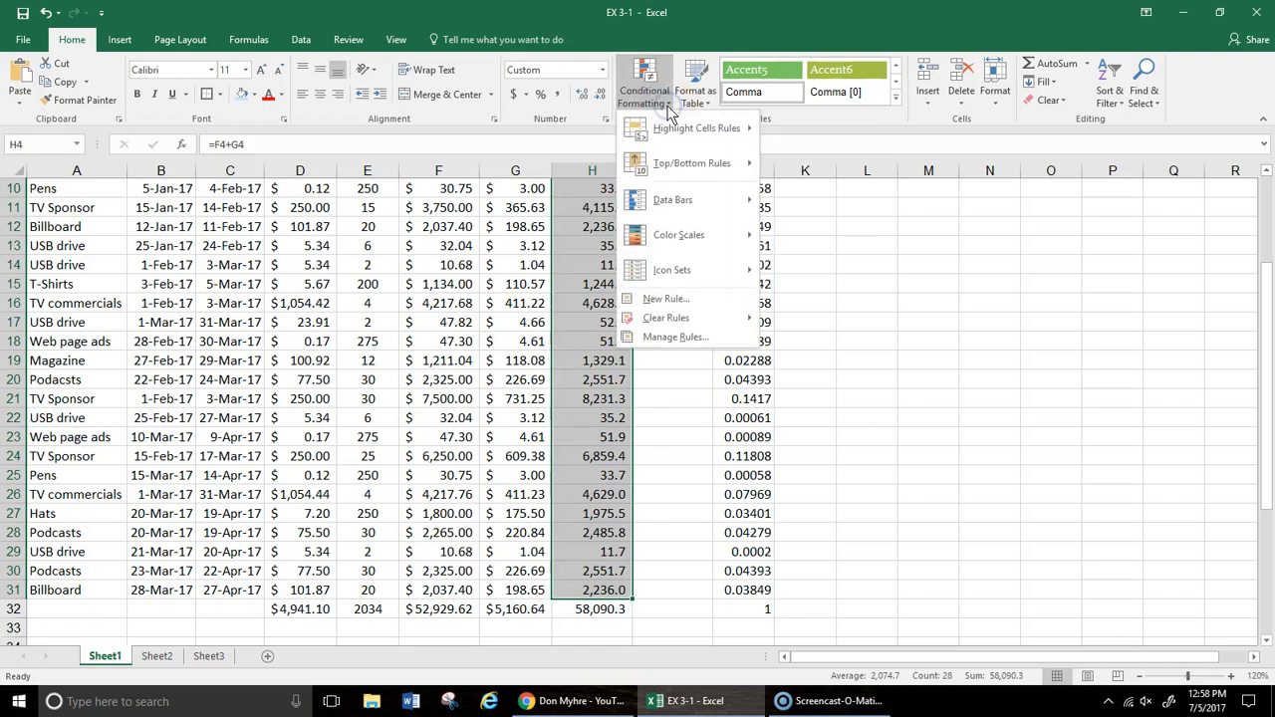
mouse_move(667, 131)
left_click(757, 132)
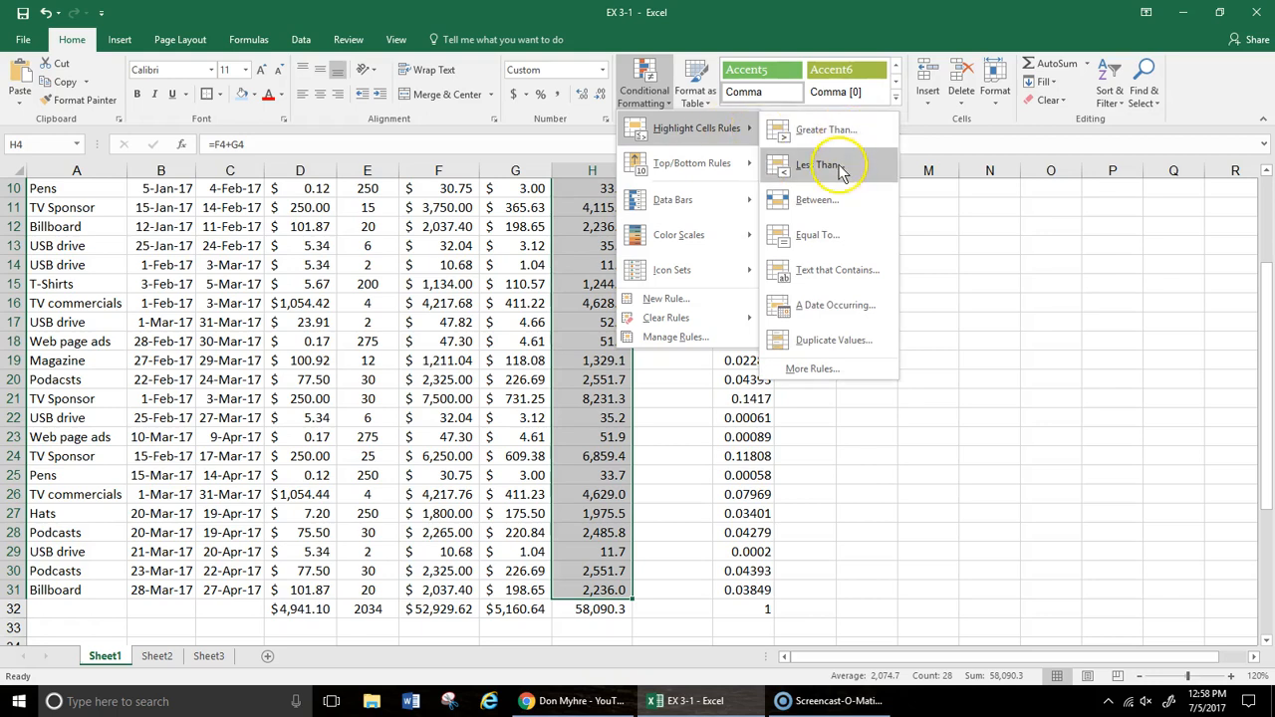
left_click(826, 213)
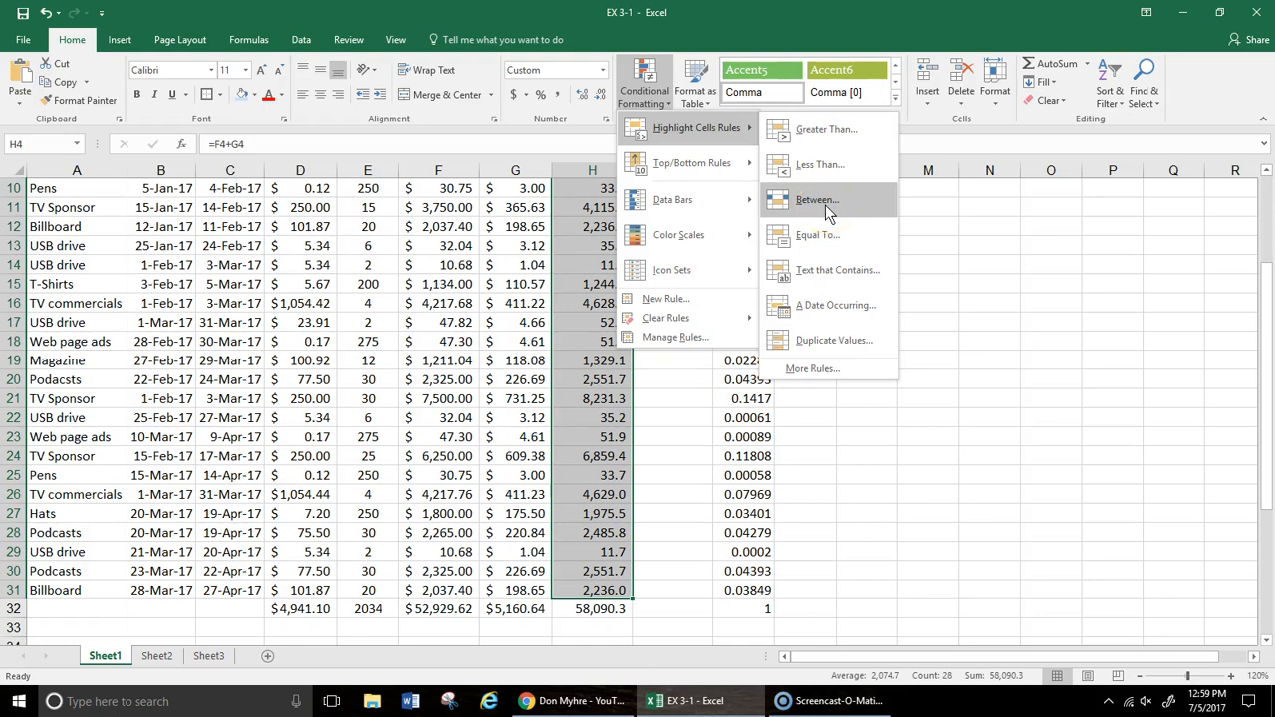
left_click(831, 204)
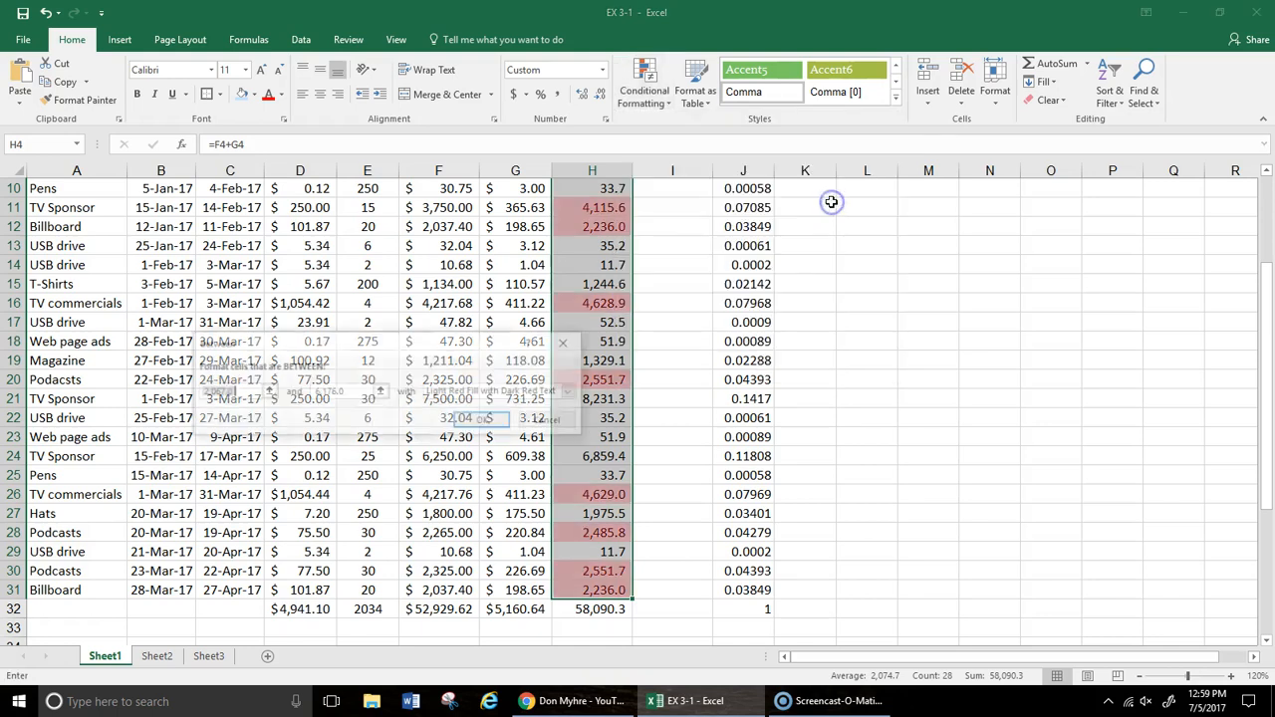
left_click(233, 390)
left_click_drag(233, 391, 201, 392)
type("0000")
left_click(344, 392)
left_click_drag(344, 392, 308, 392)
type("5000")
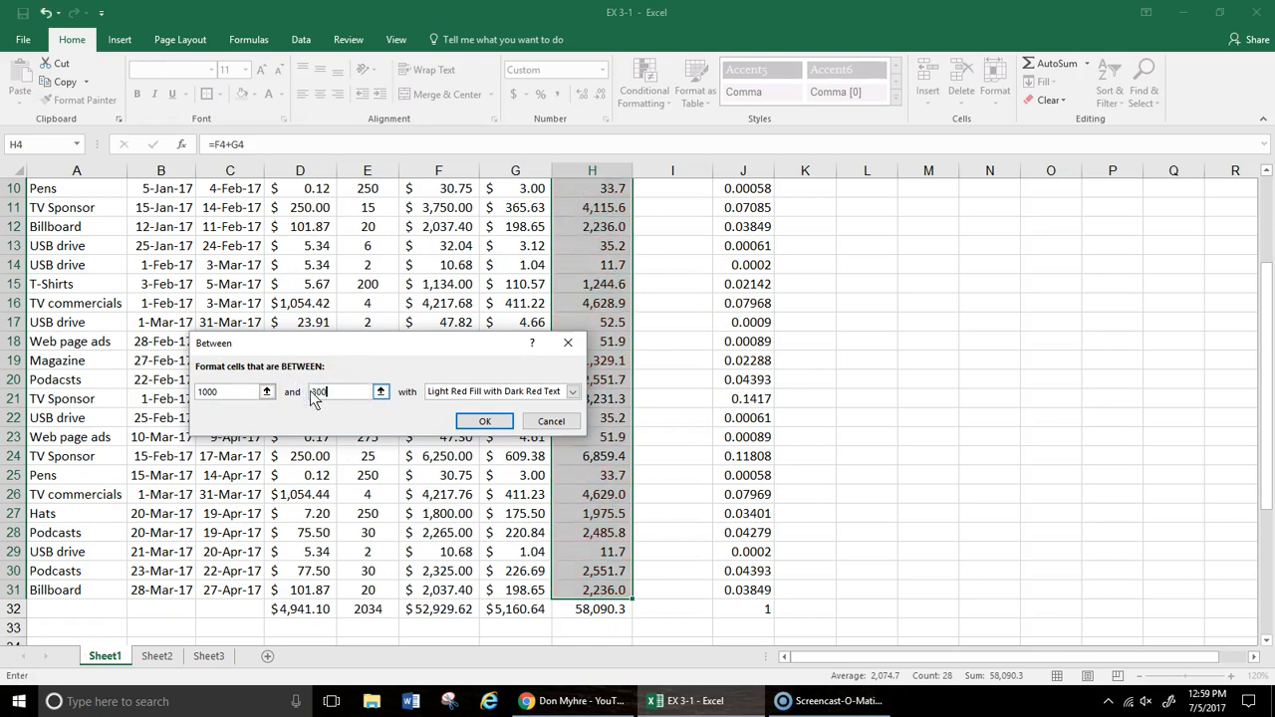
Step: Apply the Between rule with Light Red Fill with Dark Red Text, and undo it
left_click(573, 390)
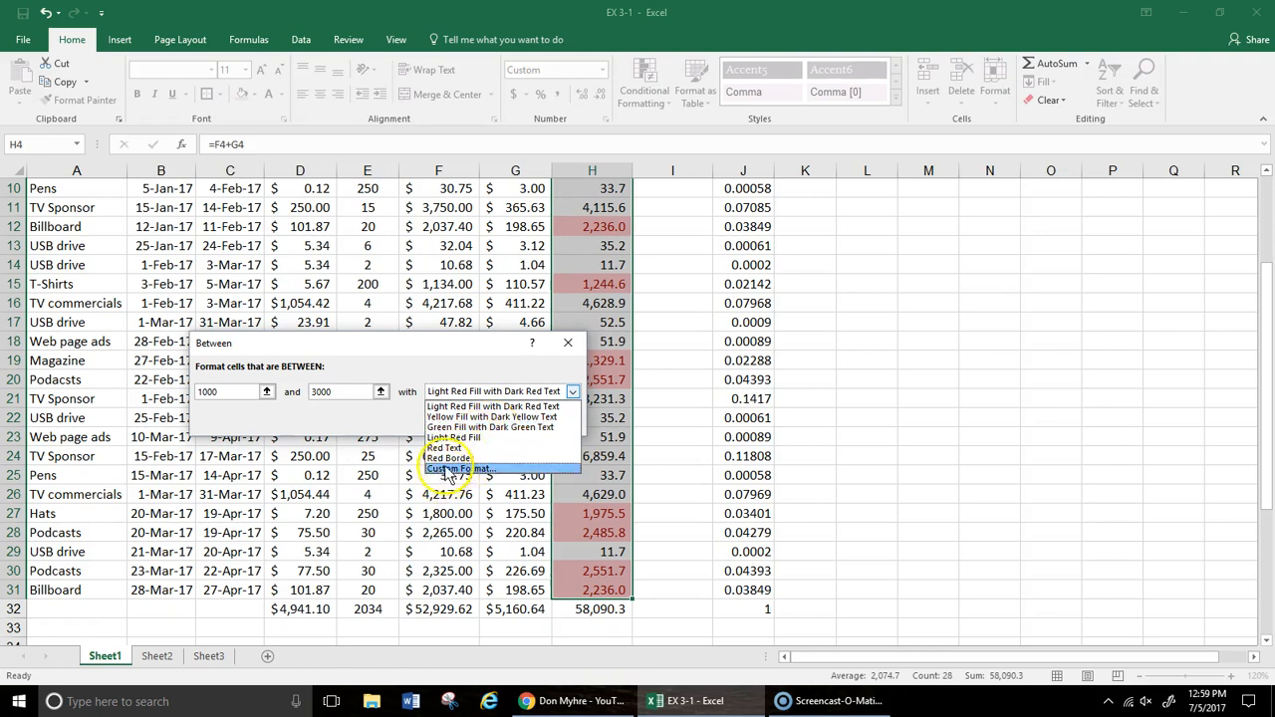
left_click(470, 405)
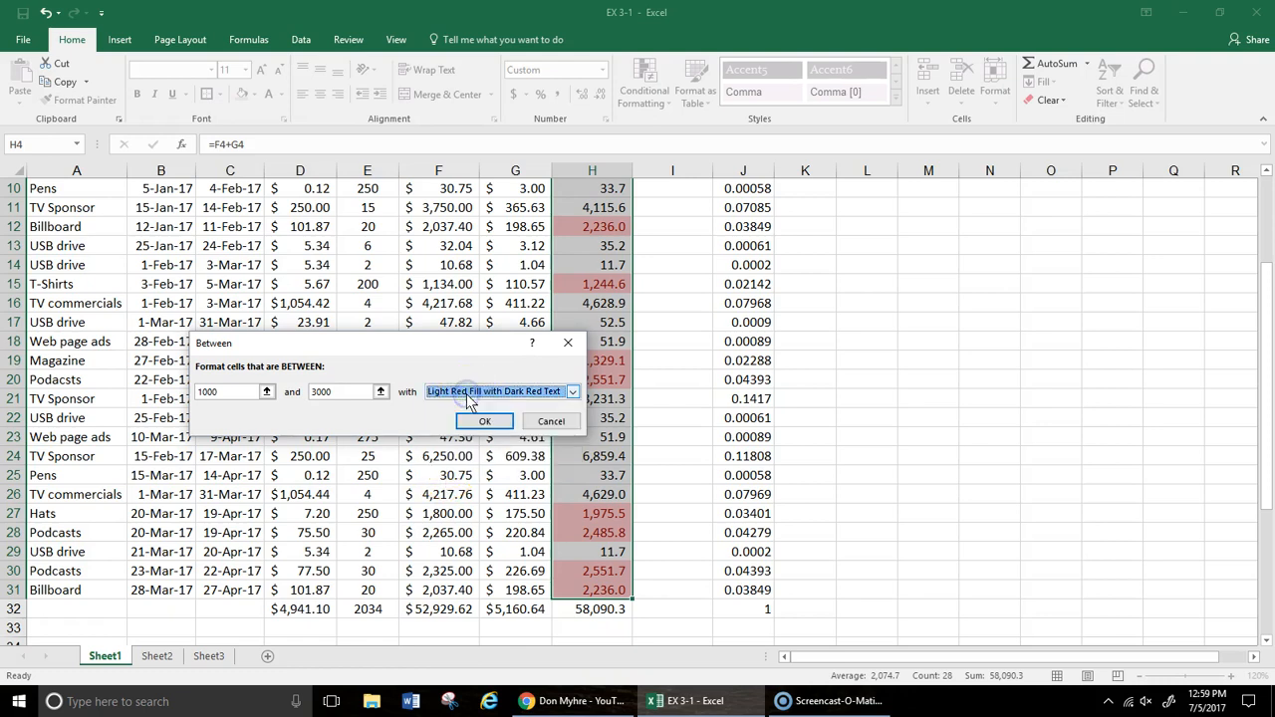
left_click(485, 421)
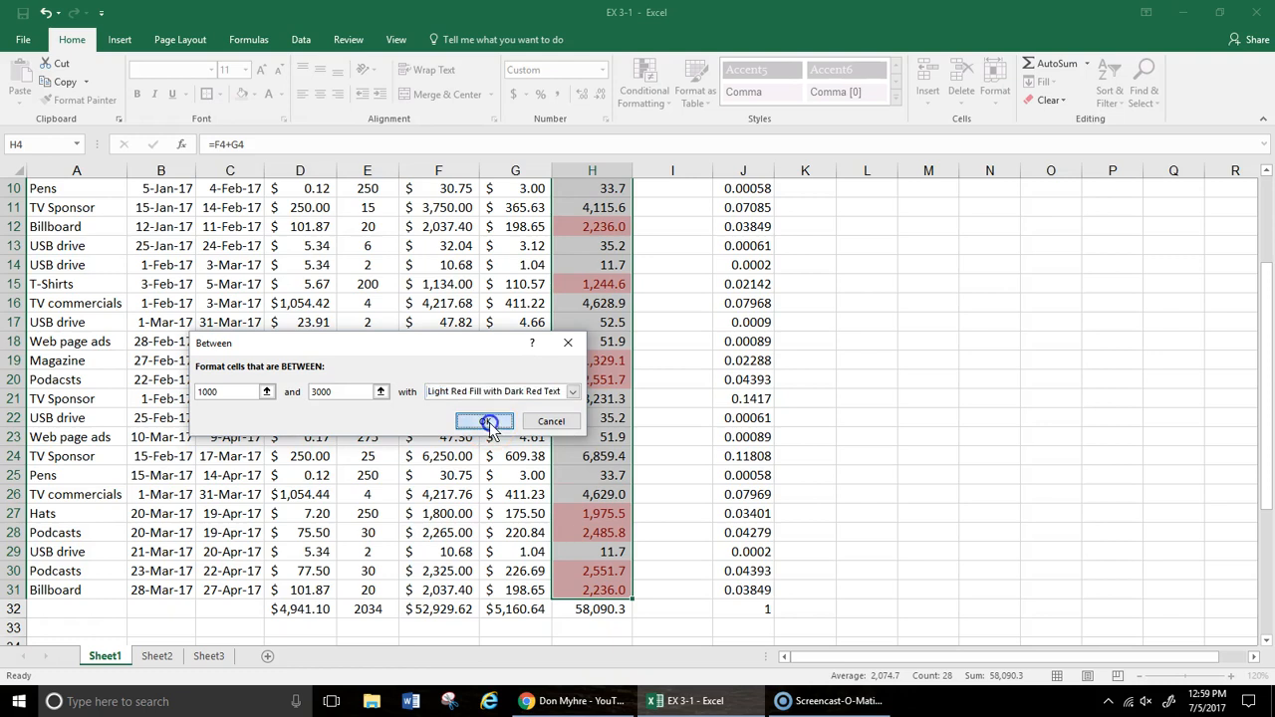
scroll(877, 429, "up", 1)
left_click(962, 321)
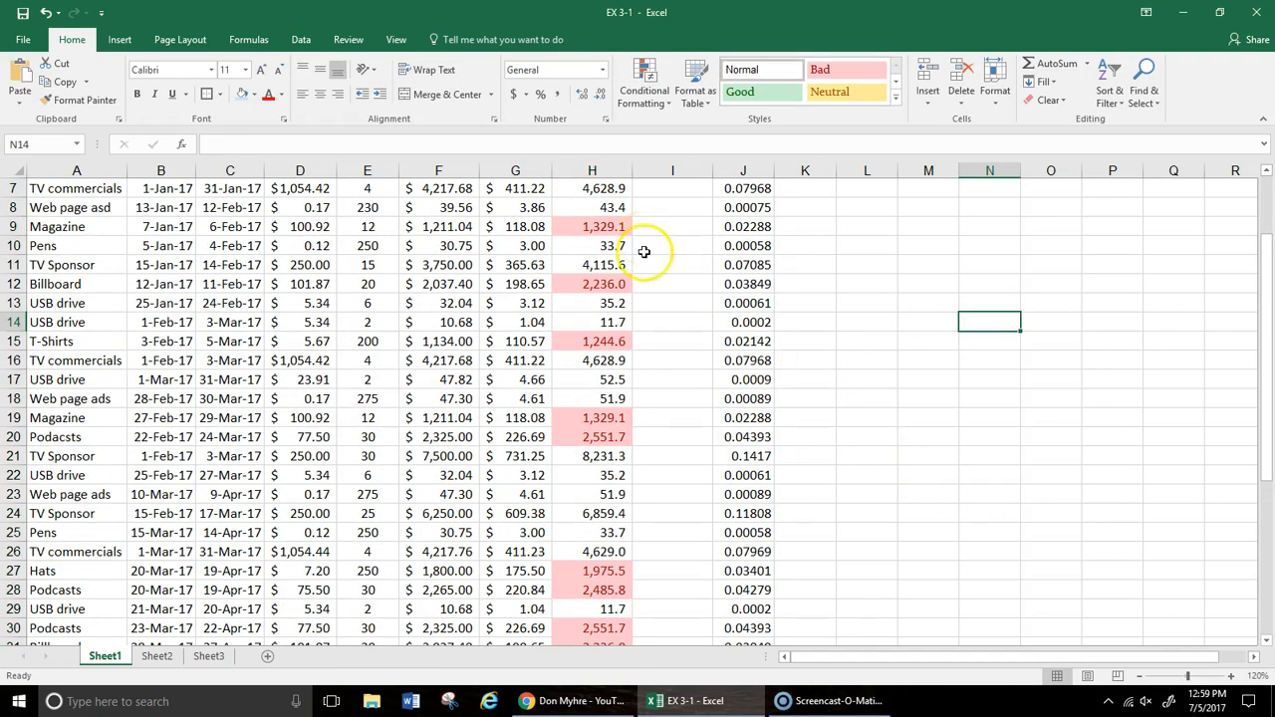
scroll(643, 249, "down", 1)
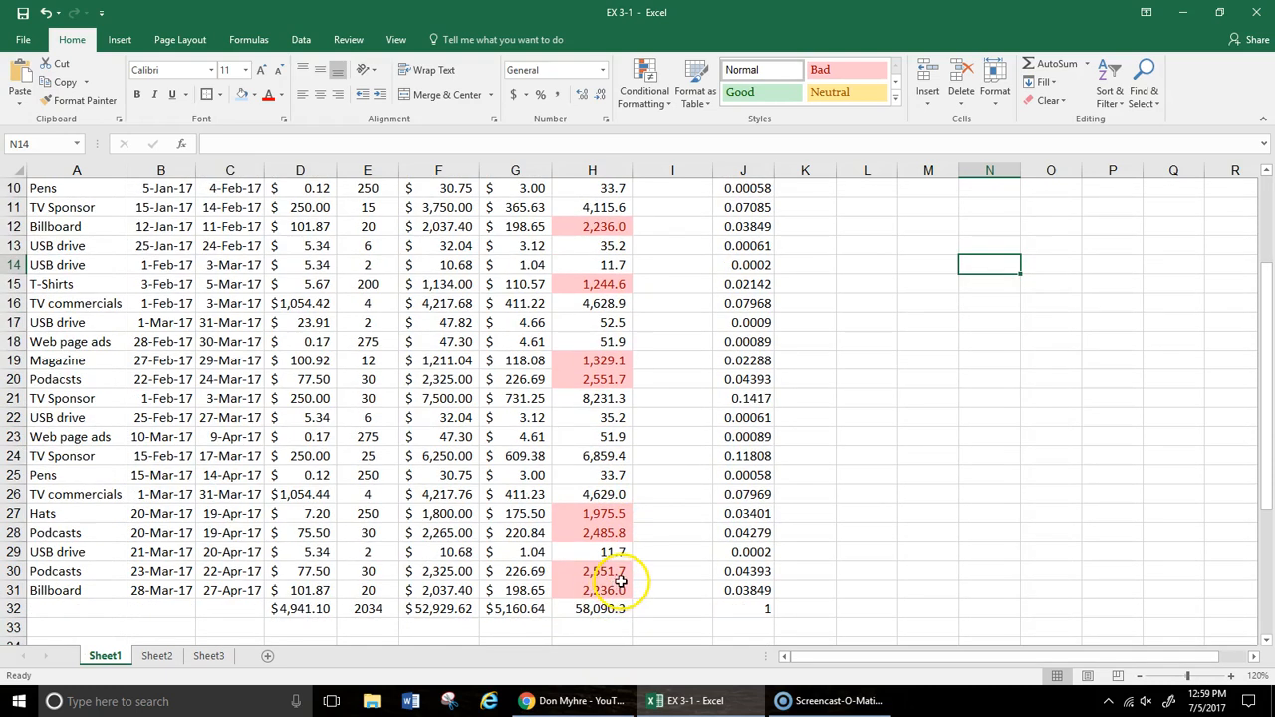
left_click(46, 13)
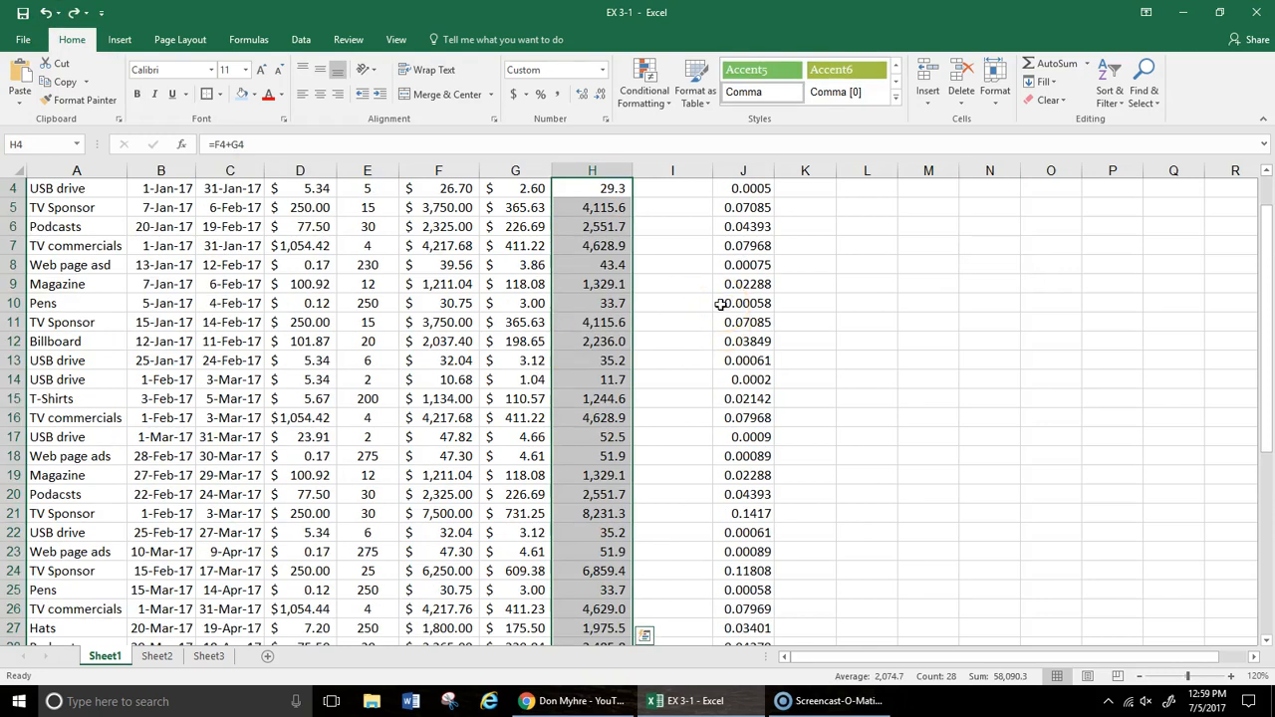
Step: Highlight the totals in H4:H31 that are less than 1000 with Light Red Fill with Dark Red Text
left_click(666, 103)
mouse_move(670, 129)
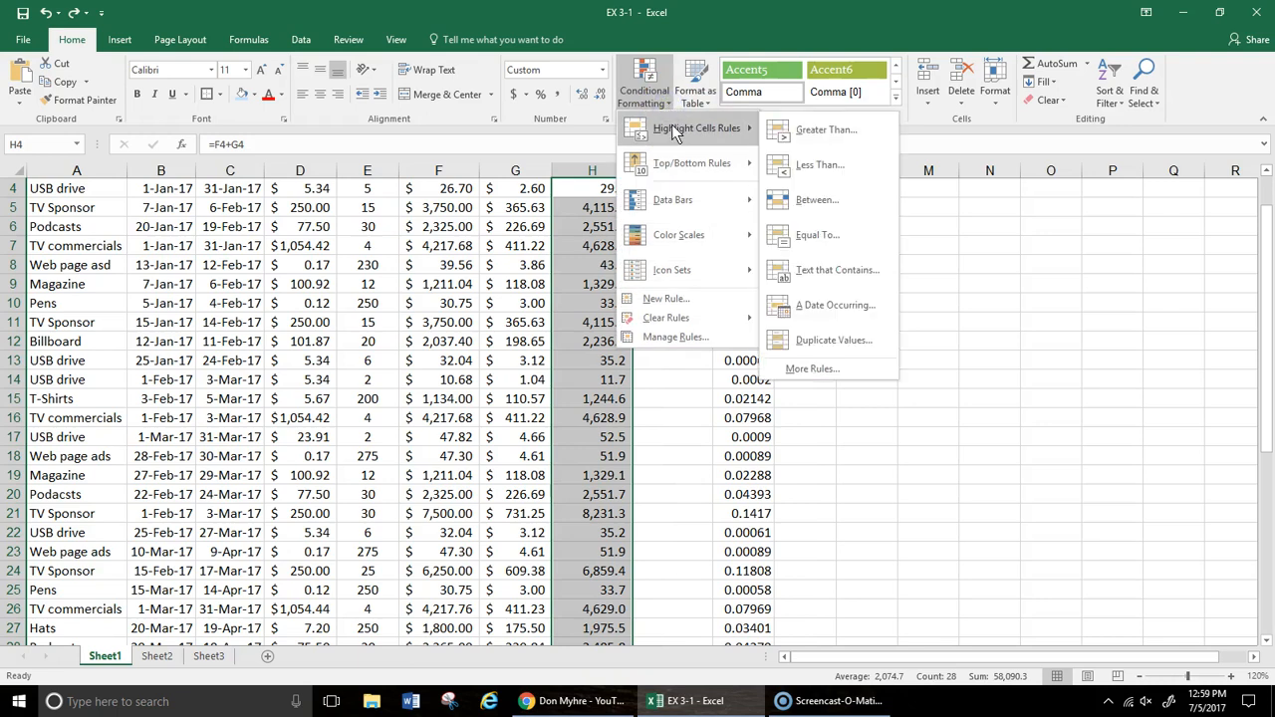
left_click(805, 163)
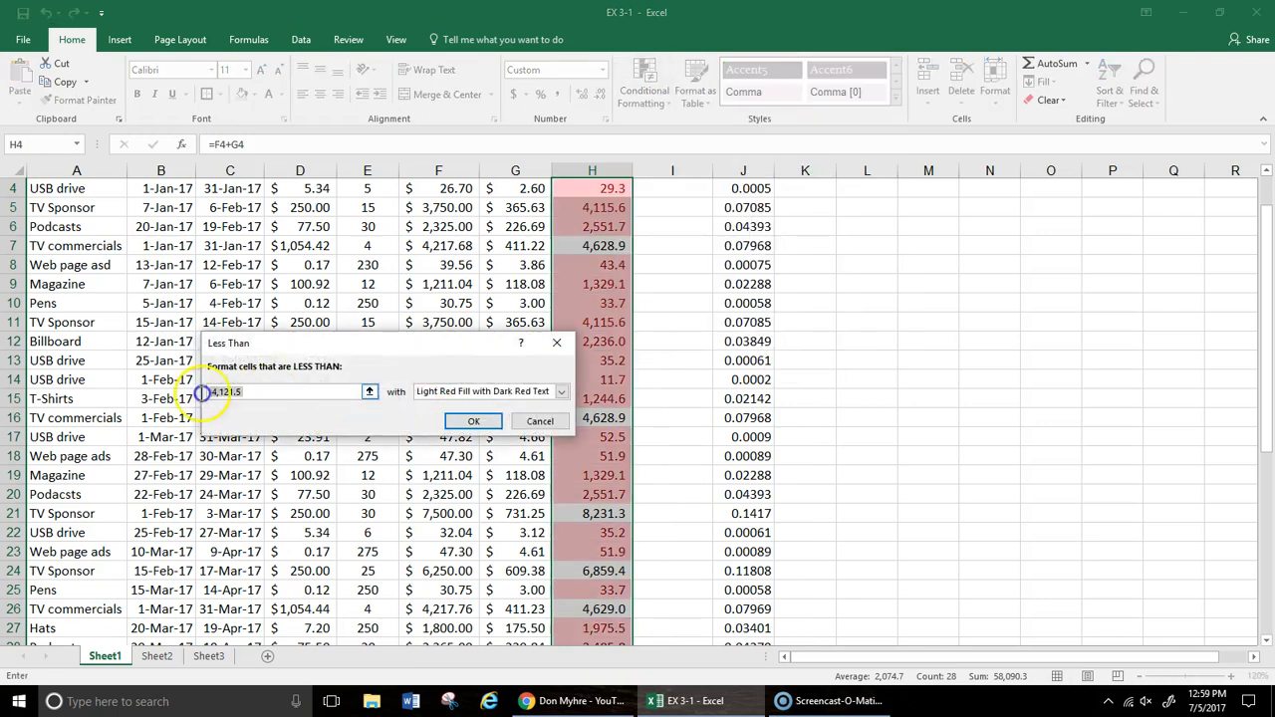
type("1000")
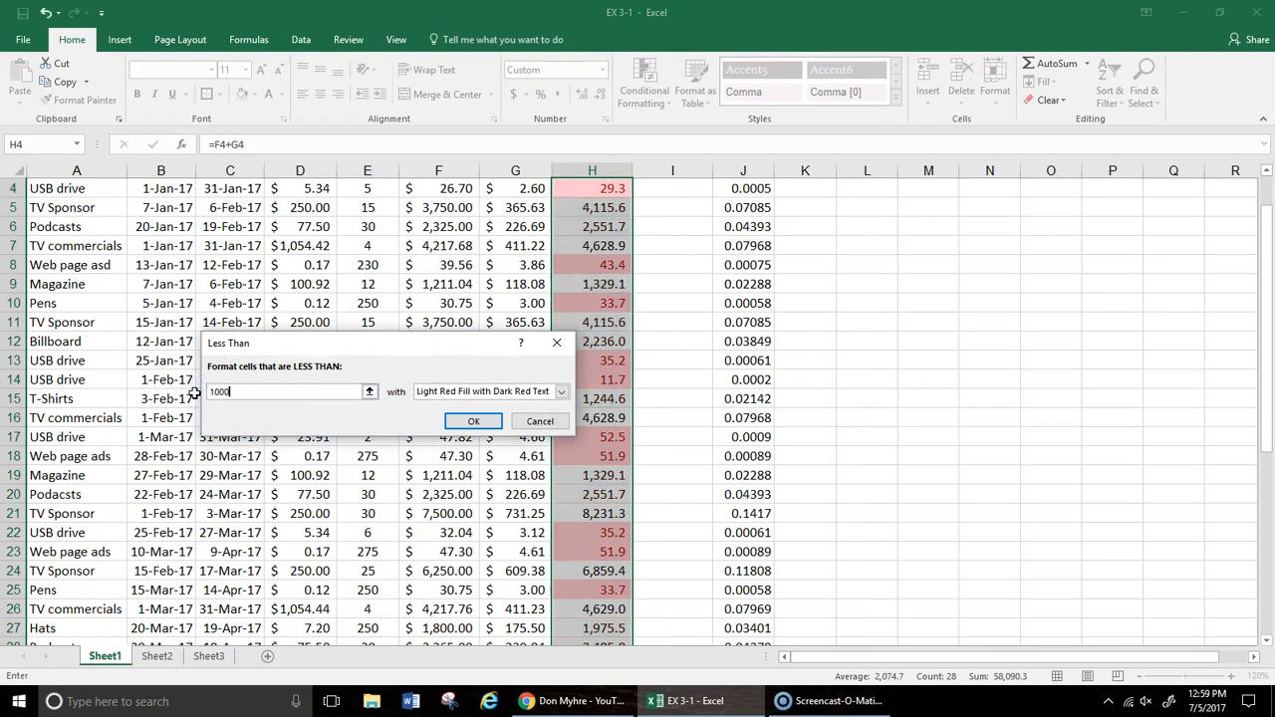
left_click(477, 422)
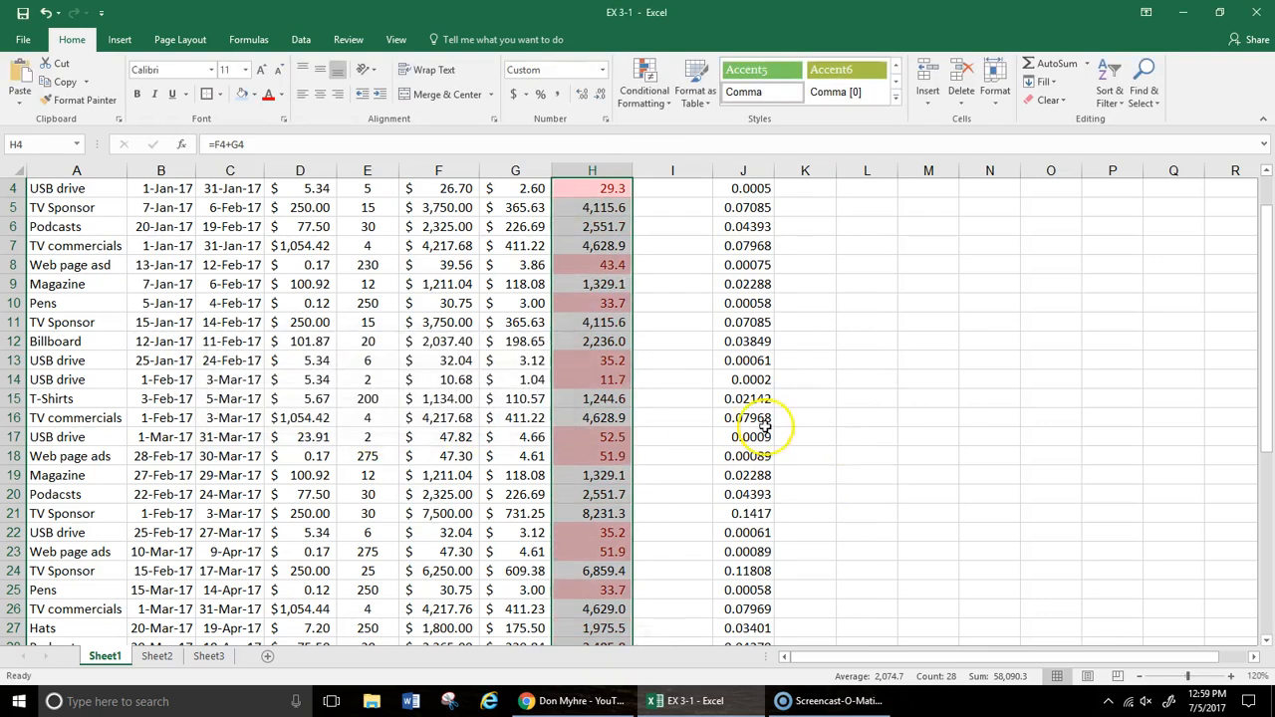
left_click(698, 363)
scroll(665, 224, "up", 1)
scroll(660, 270, "down", 1)
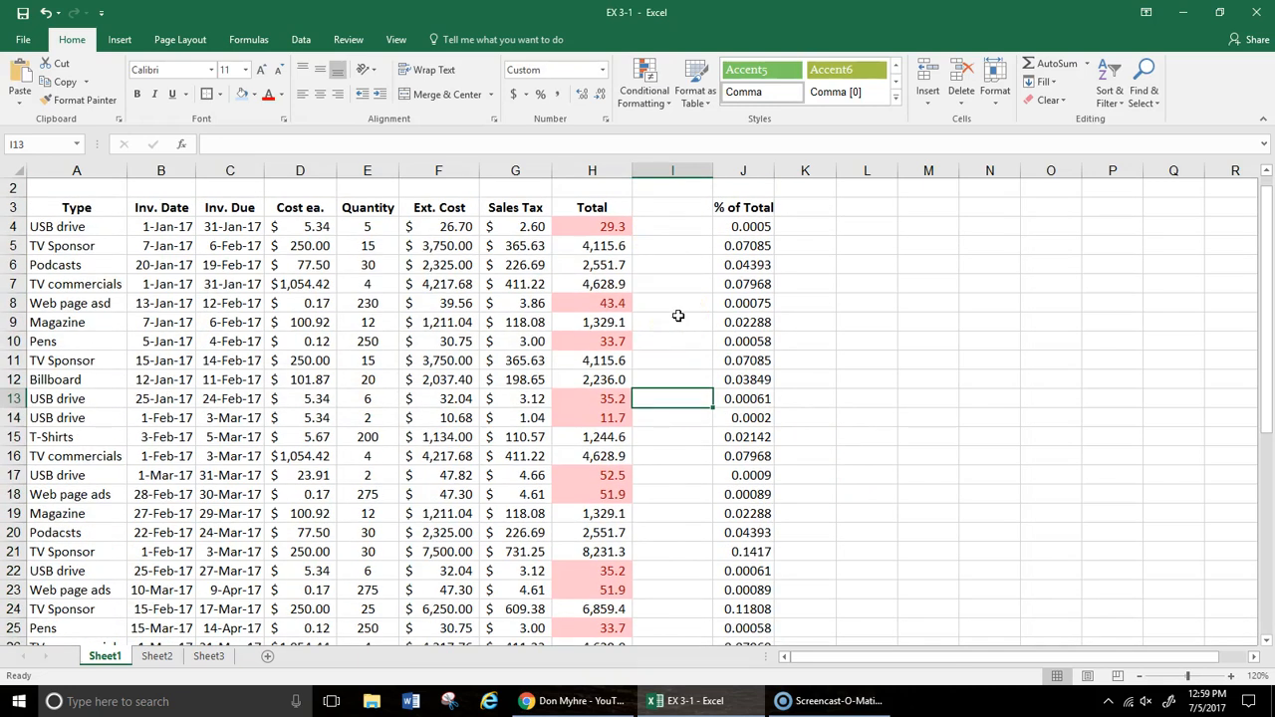
left_click(644, 329)
left_click(105, 659)
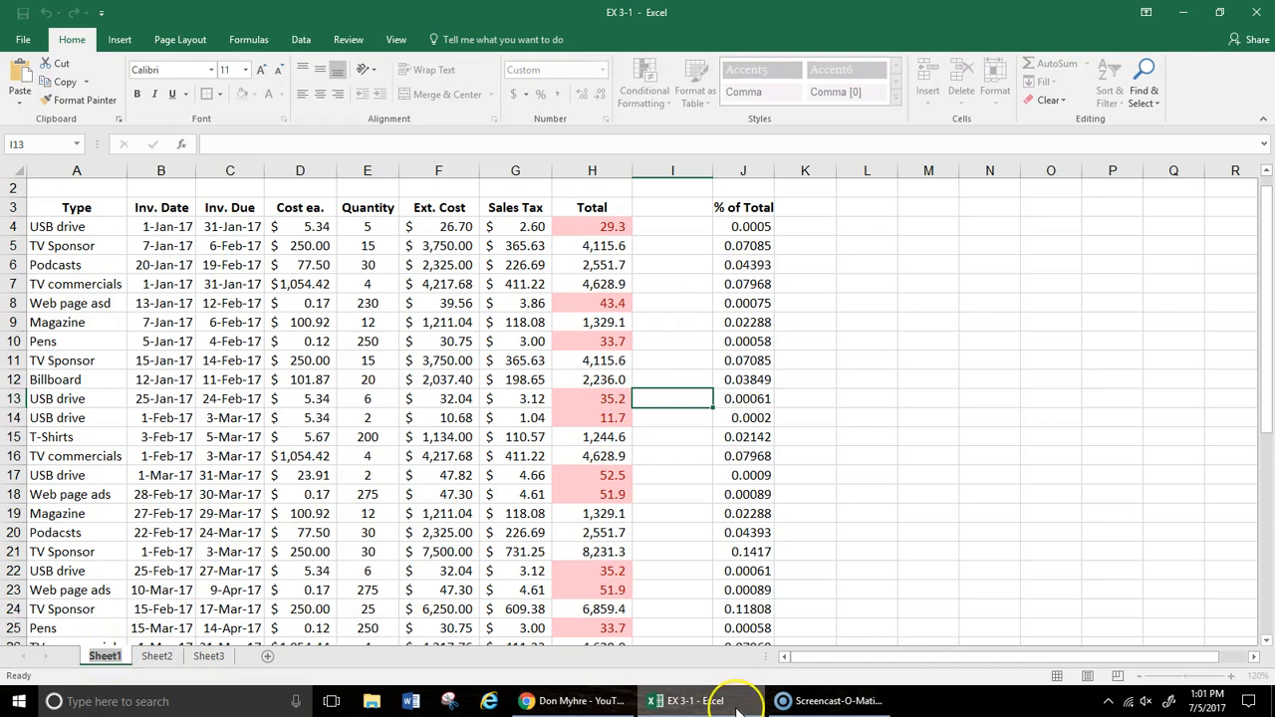
mouse_move(737, 709)
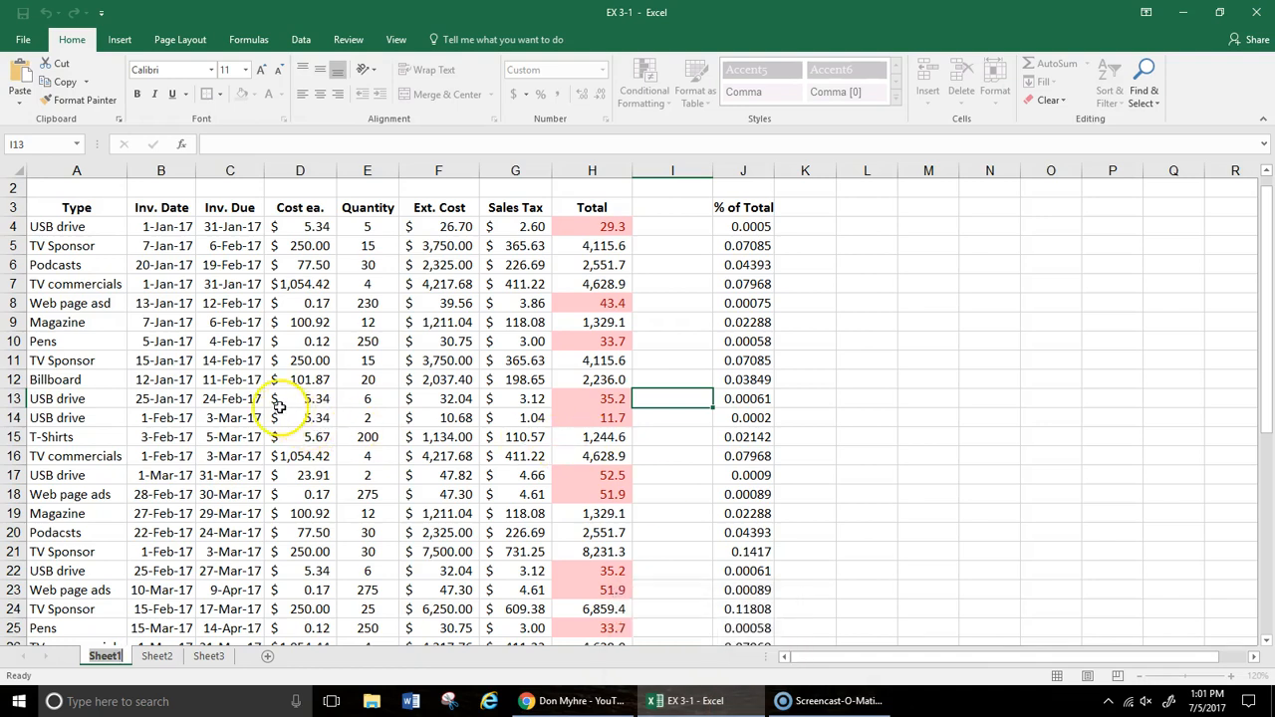
left_click(111, 398)
scroll(134, 361, "up", 1)
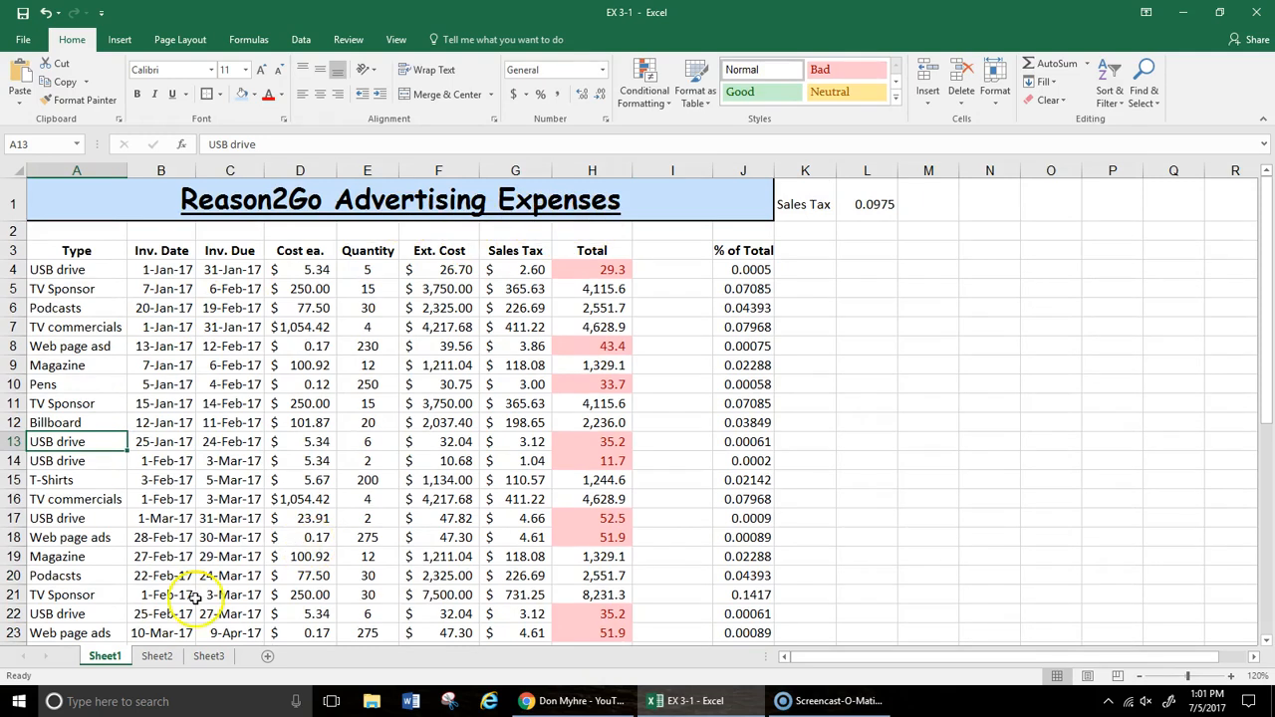
Step: Rename the Sheet1 worksheet as Expenses
double_click(101, 657)
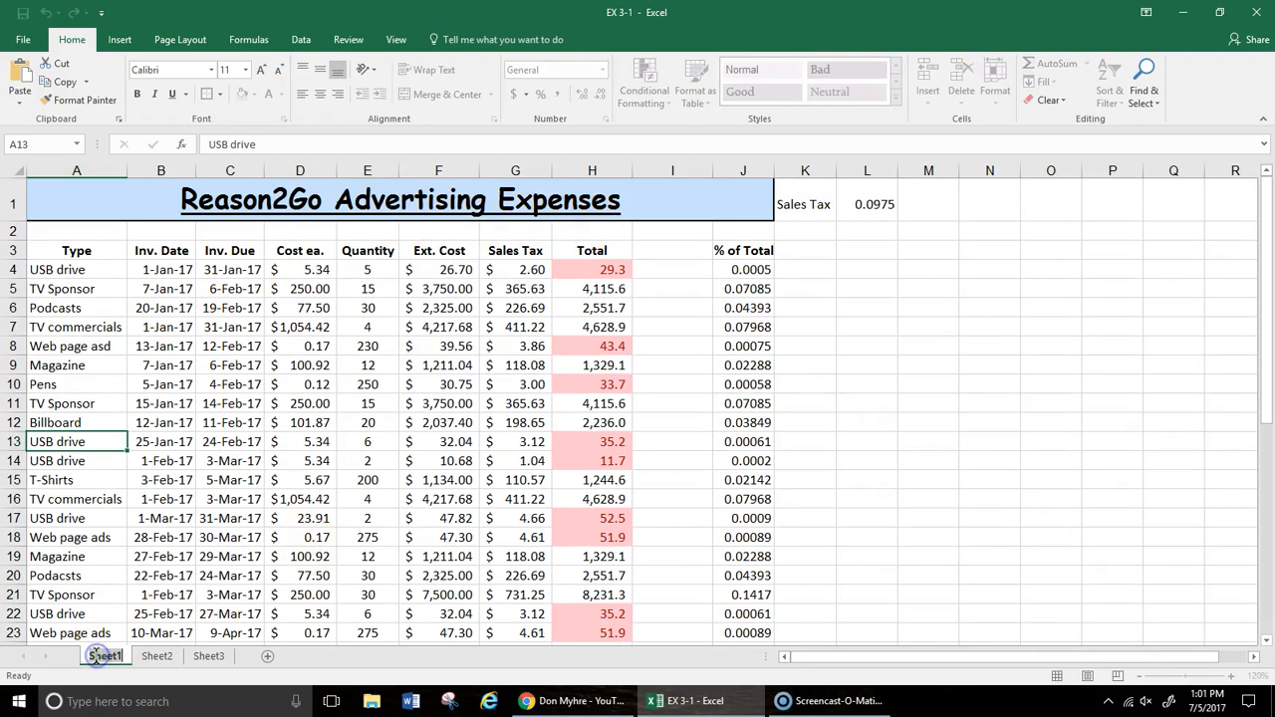
type("E")
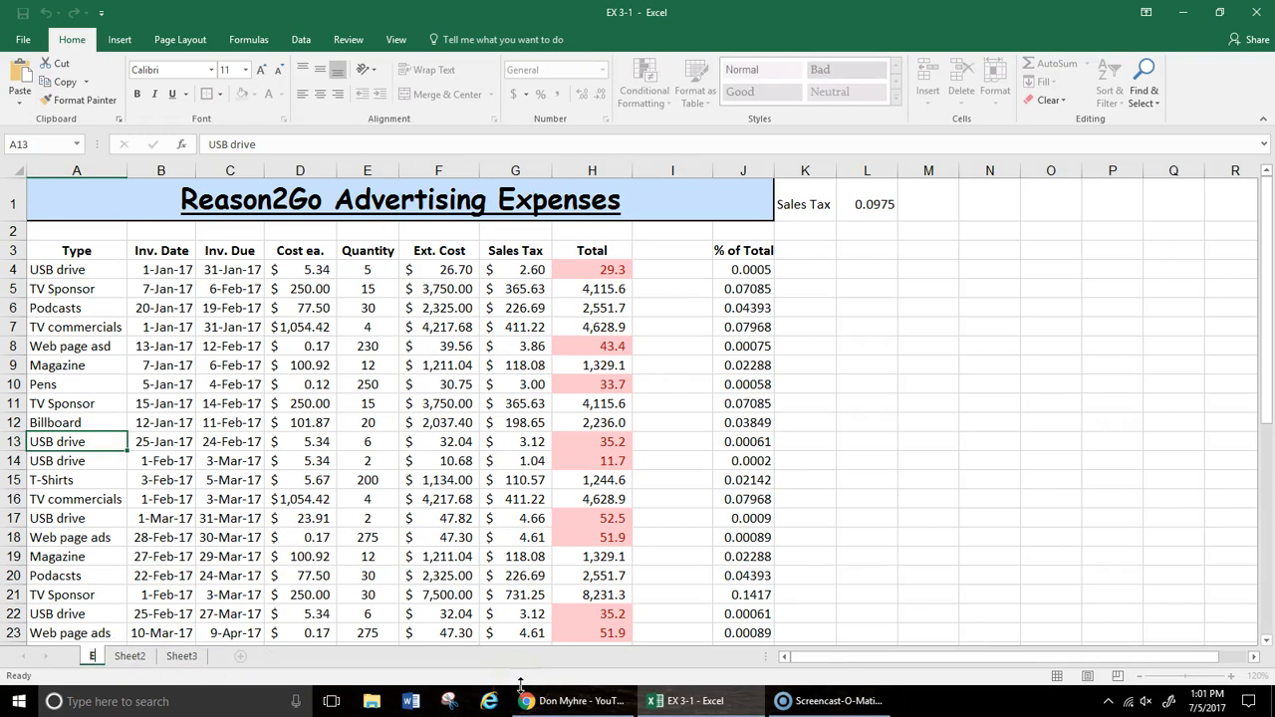
type("xpenses")
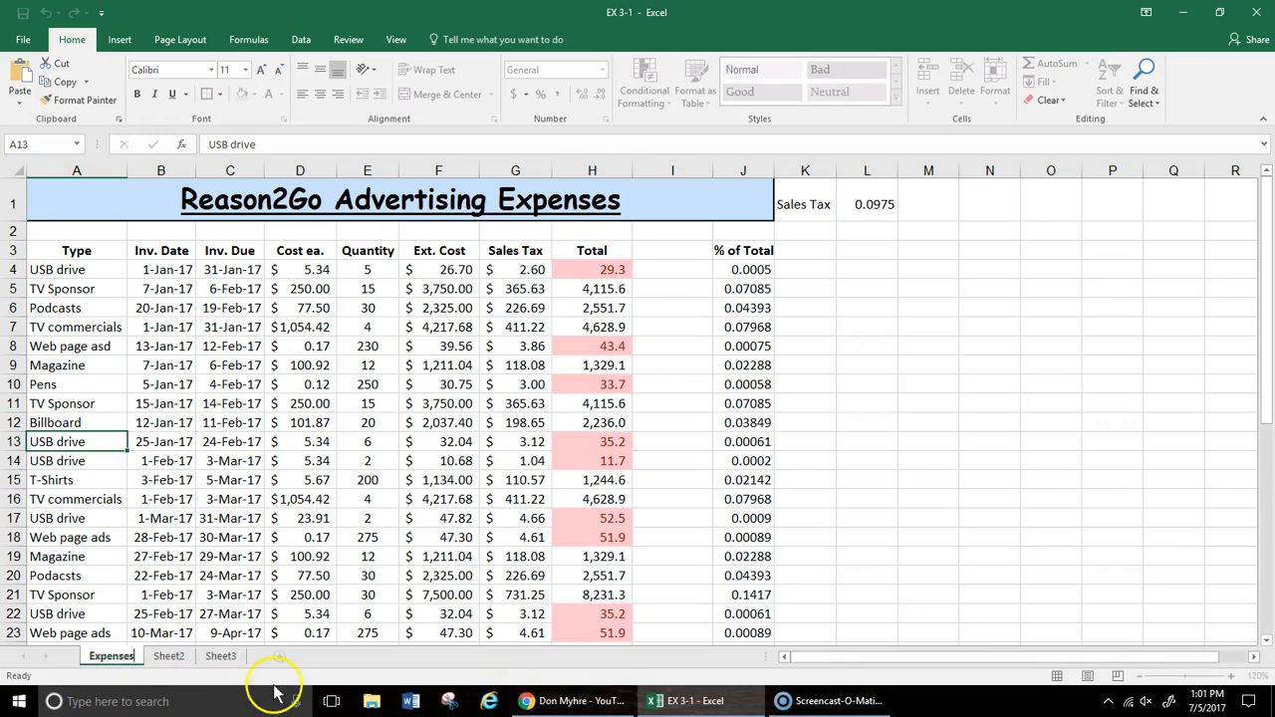
Step: Rename the Sheet2 worksheet as Budgeted
left_click(169, 657)
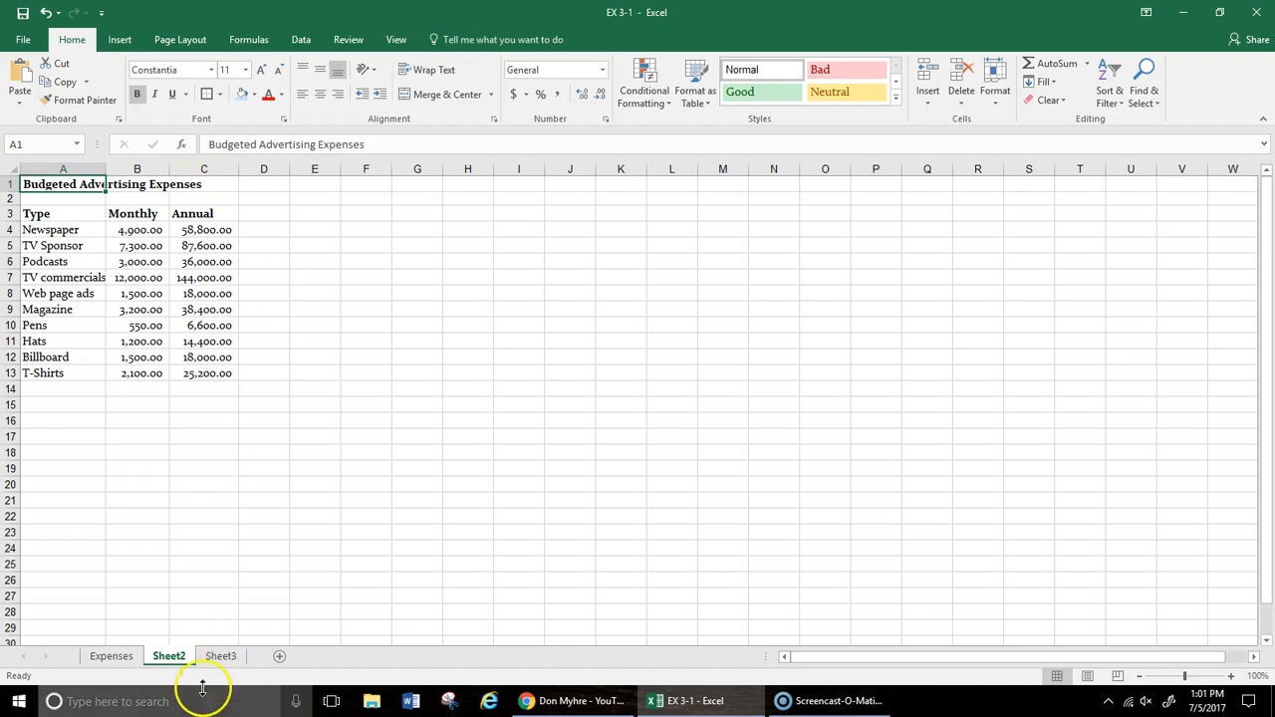
double_click(170, 658)
type("Budget")
key("Return")
type("ed")
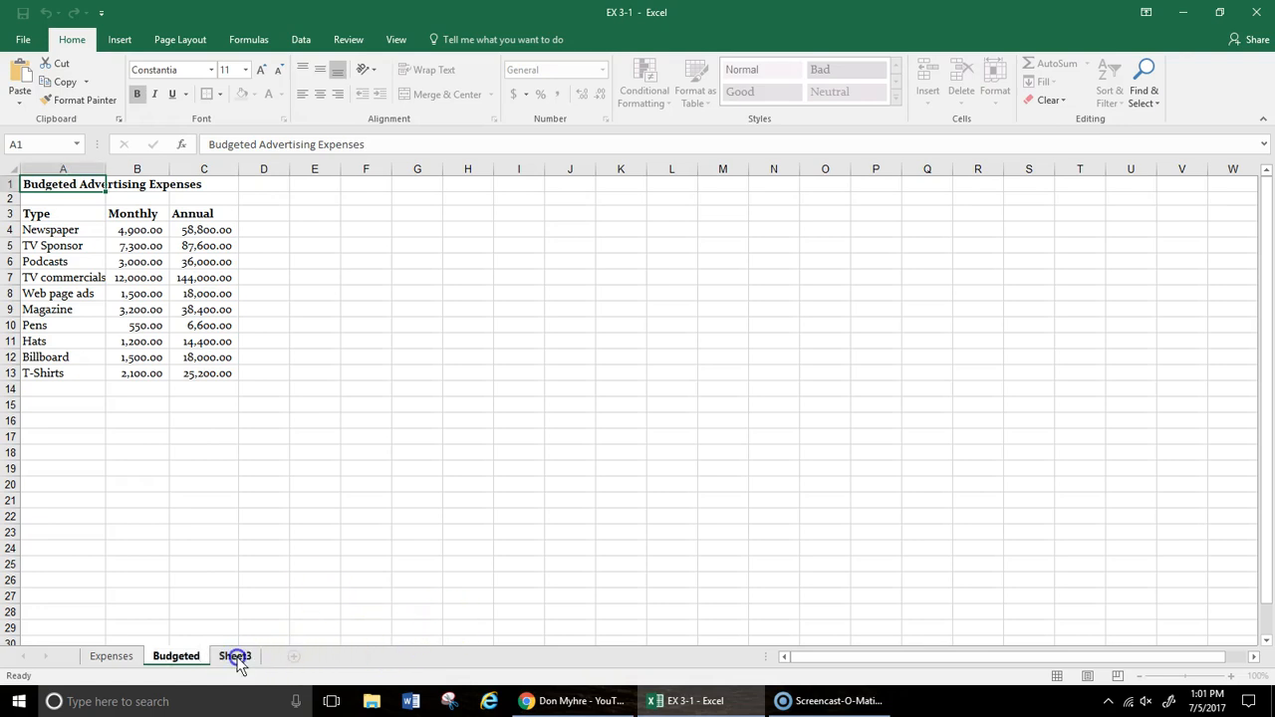
Step: Delete the empty Sheet3 worksheet from the workbook
left_click(239, 656)
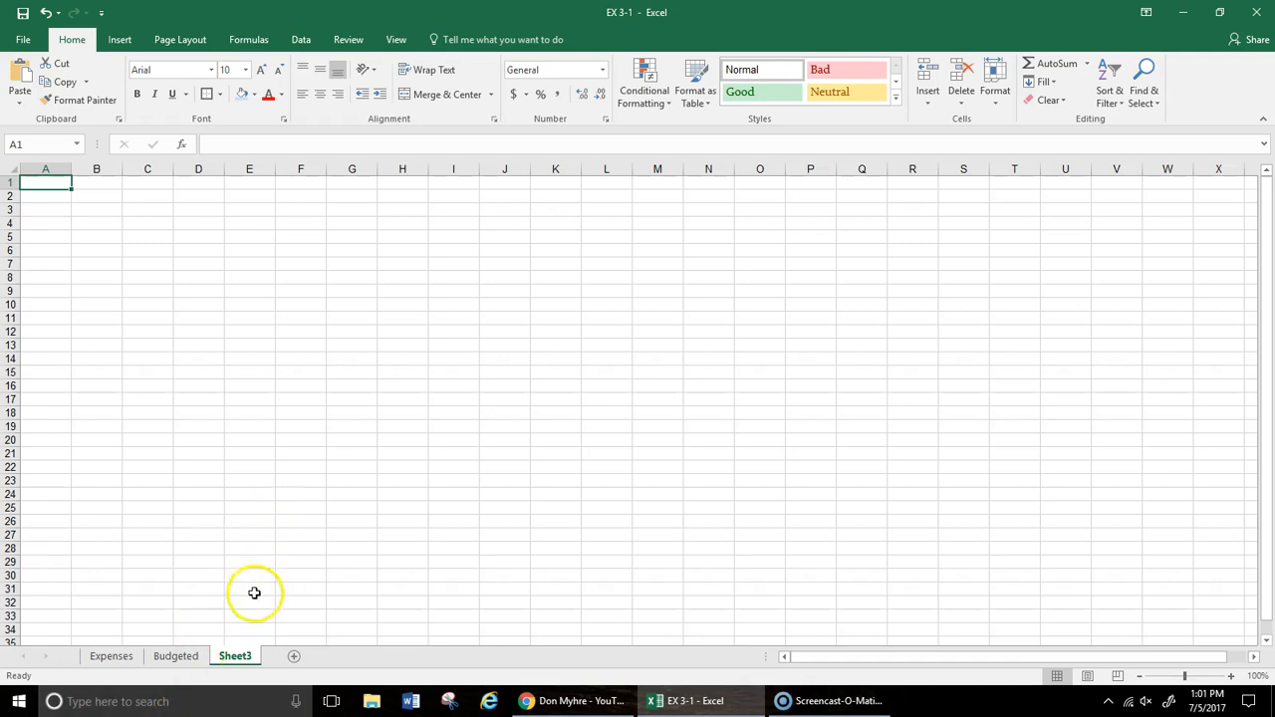
right_click(243, 662)
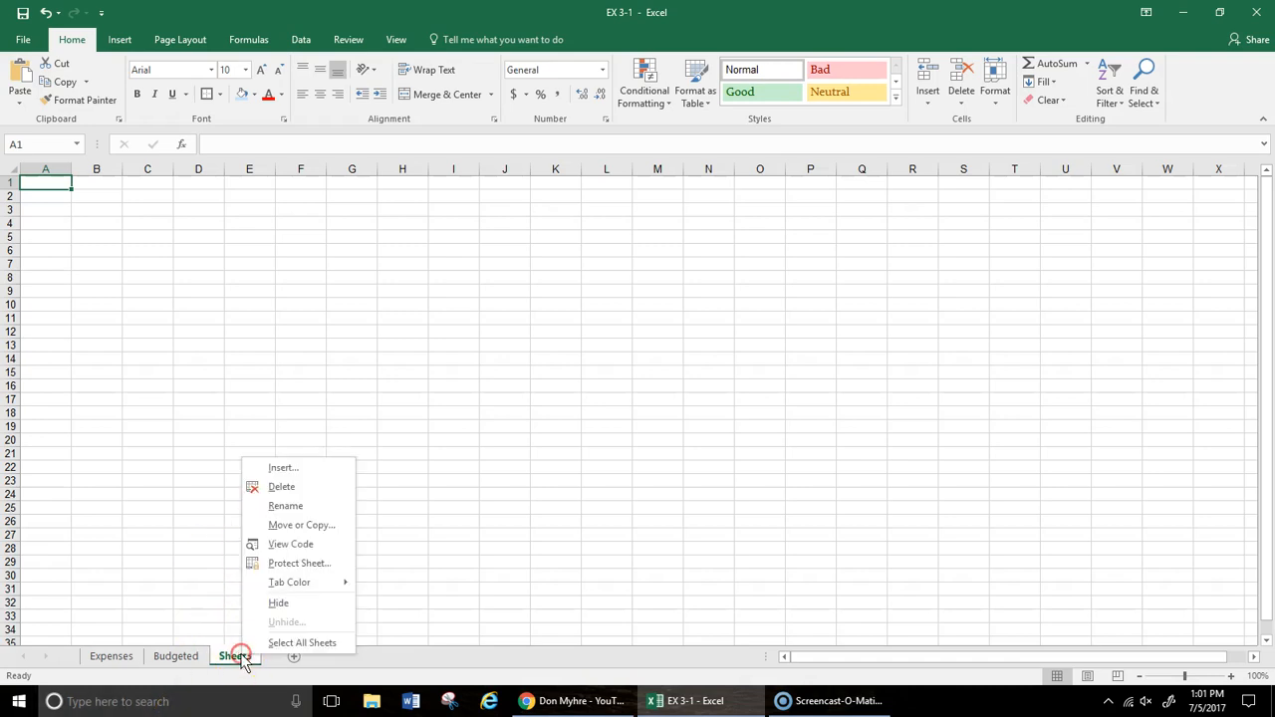
left_click(282, 487)
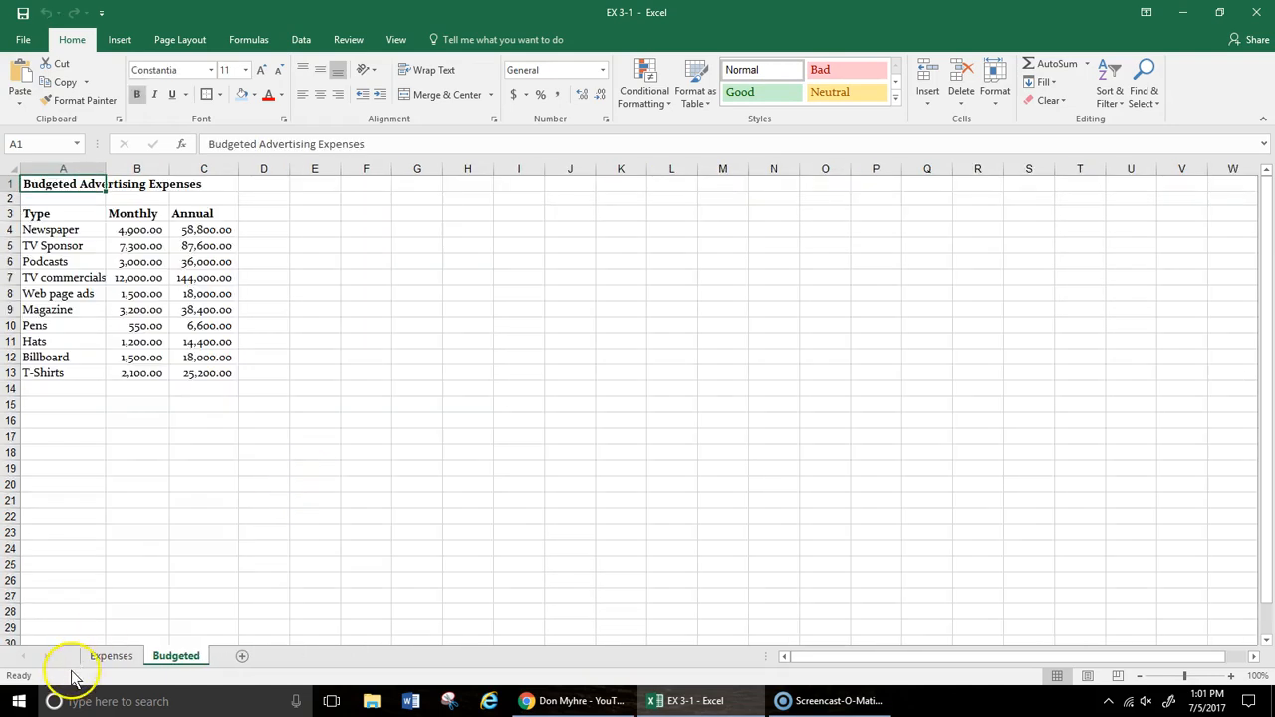
Step: Set the Budgeted worksheet's tab color to the standard green
left_click(110, 657)
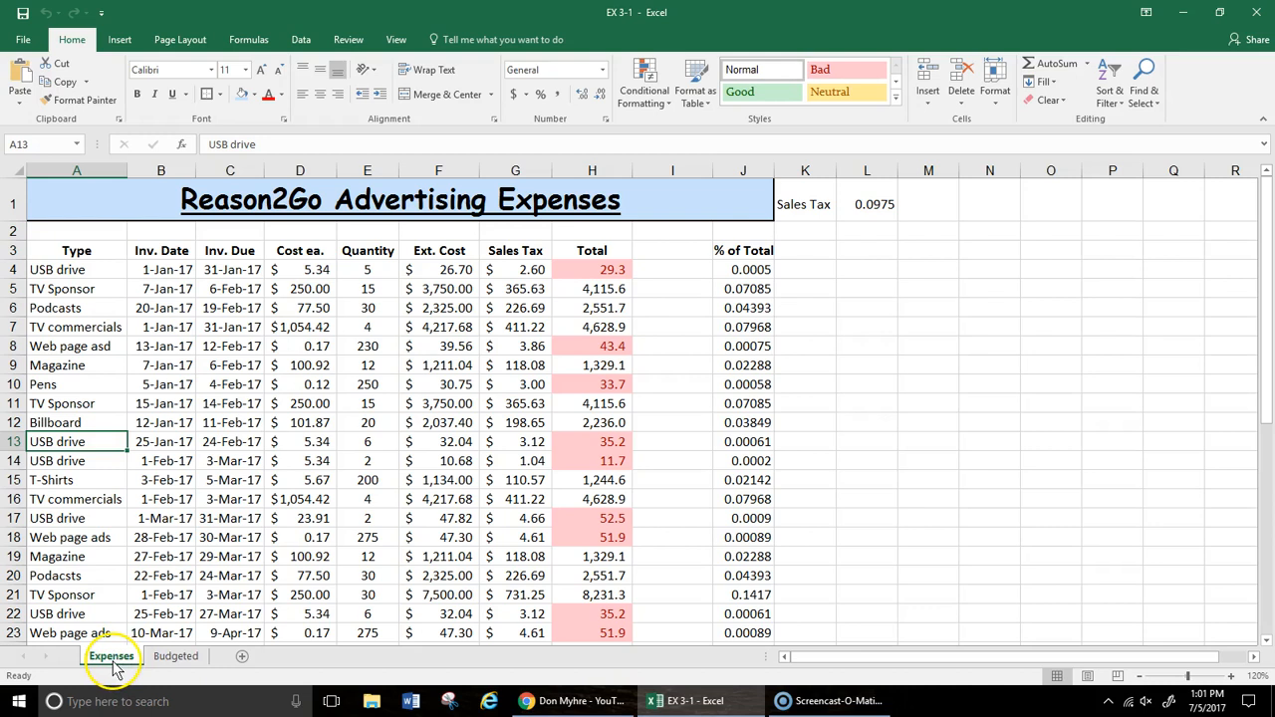
left_click(175, 657)
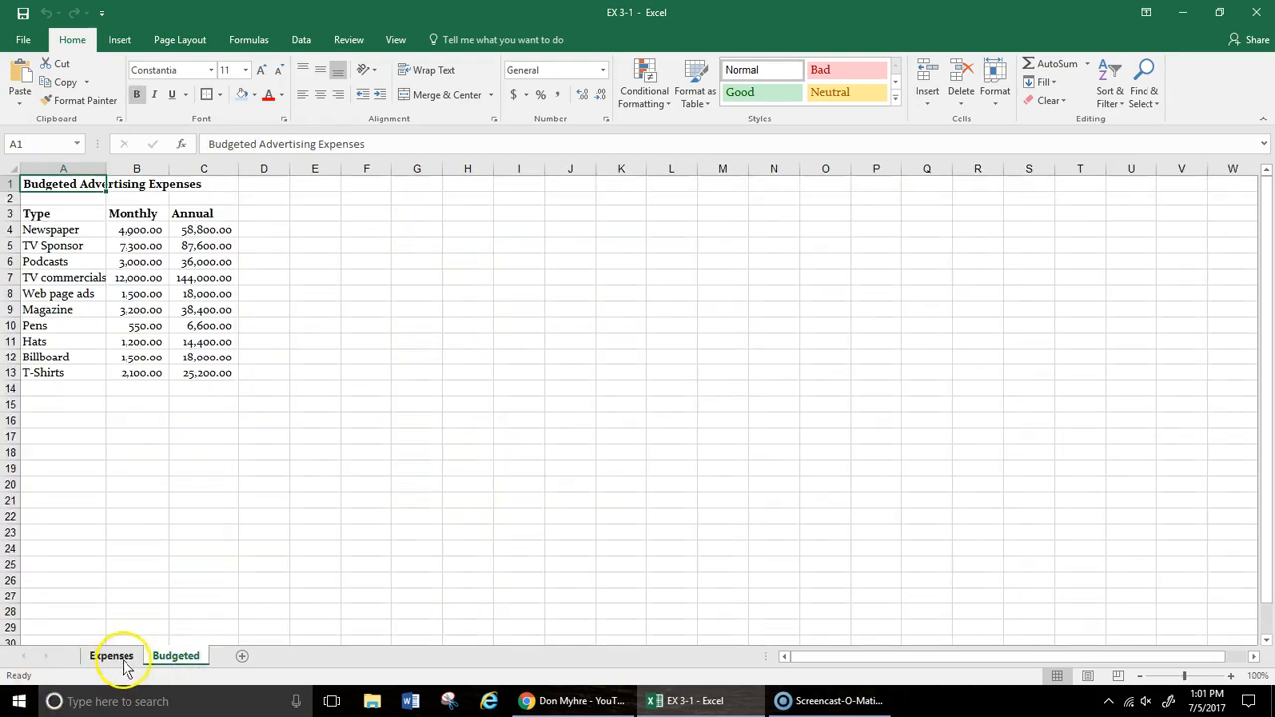
right_click(177, 657)
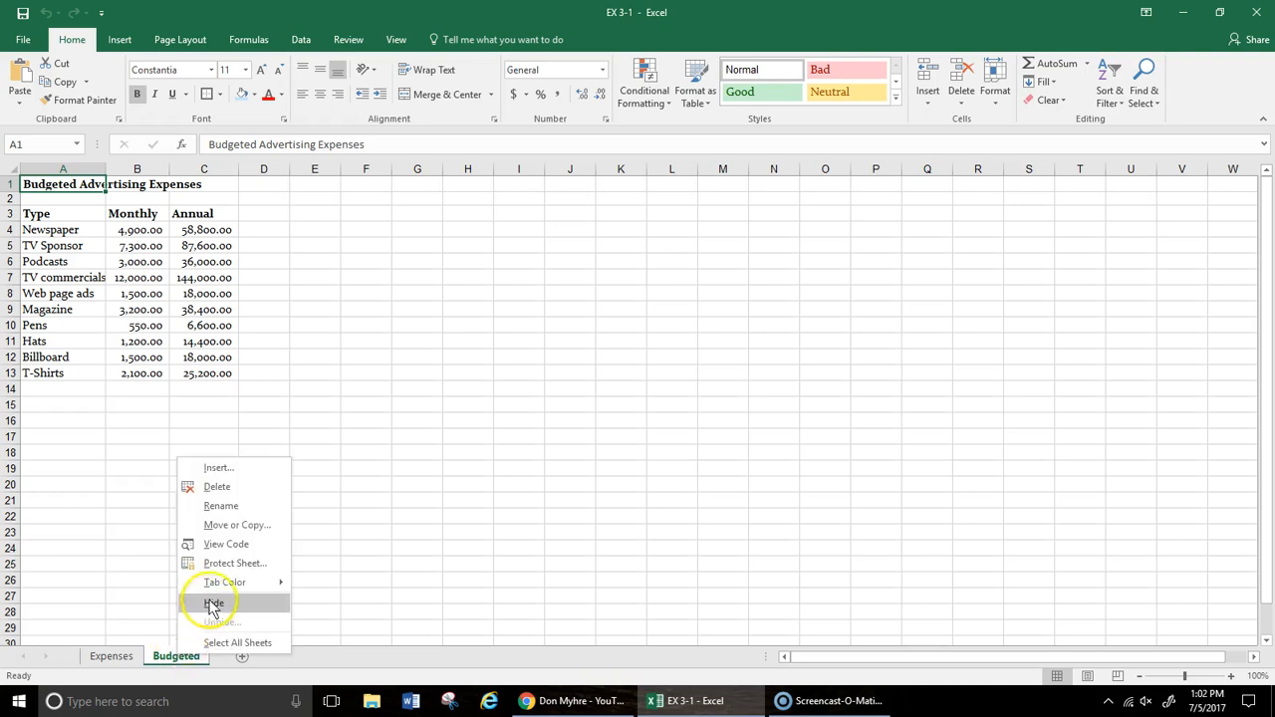
mouse_move(221, 588)
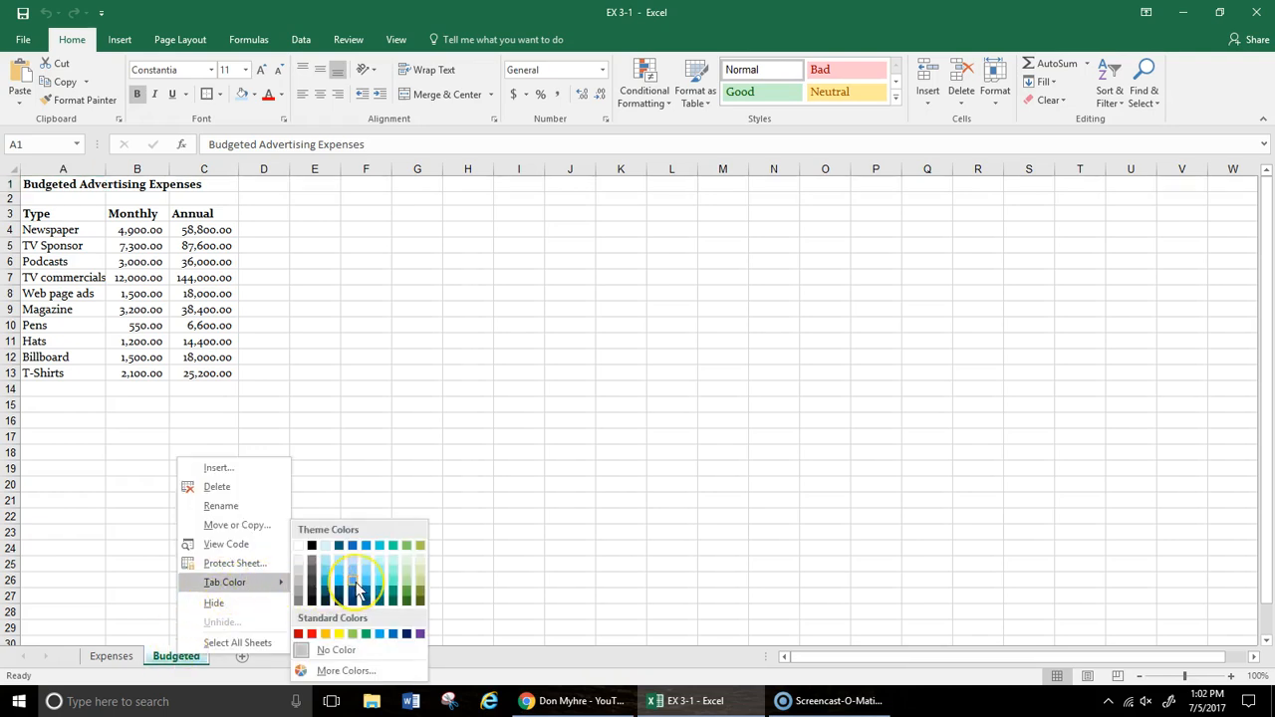
left_click(365, 634)
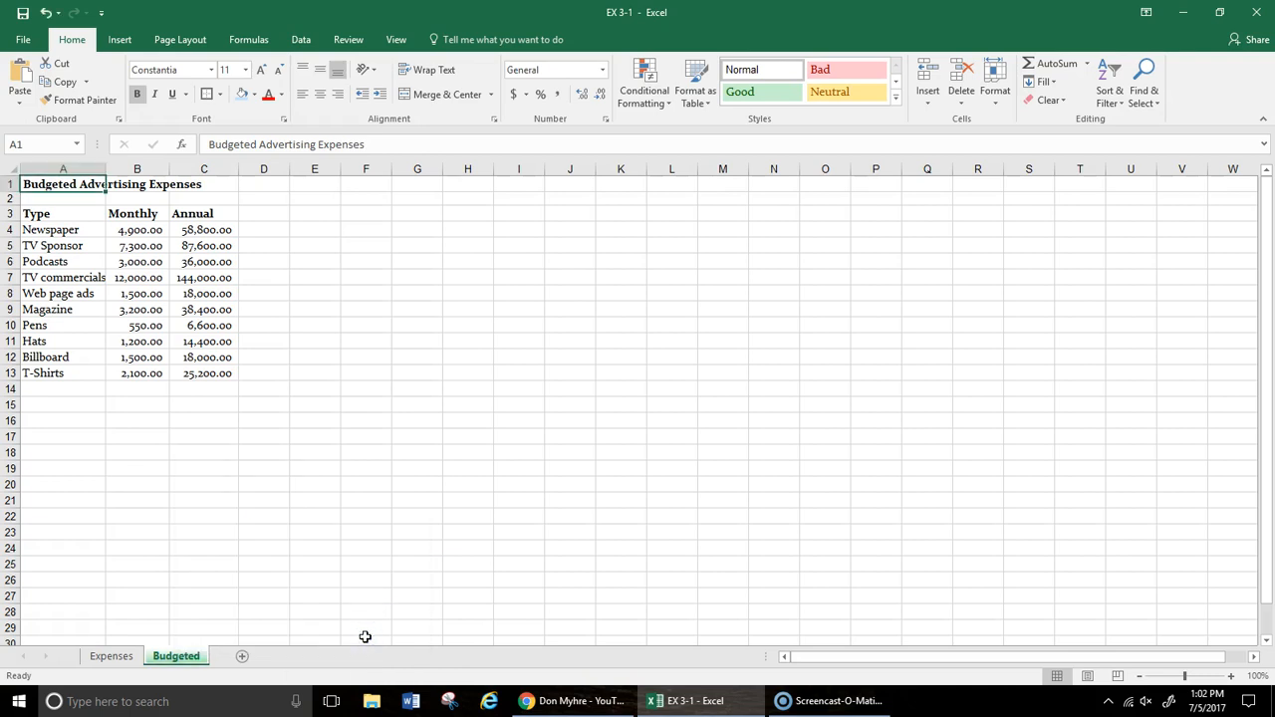
Step: Set the Expenses worksheet's tab color to the standard yellow
left_click(108, 656)
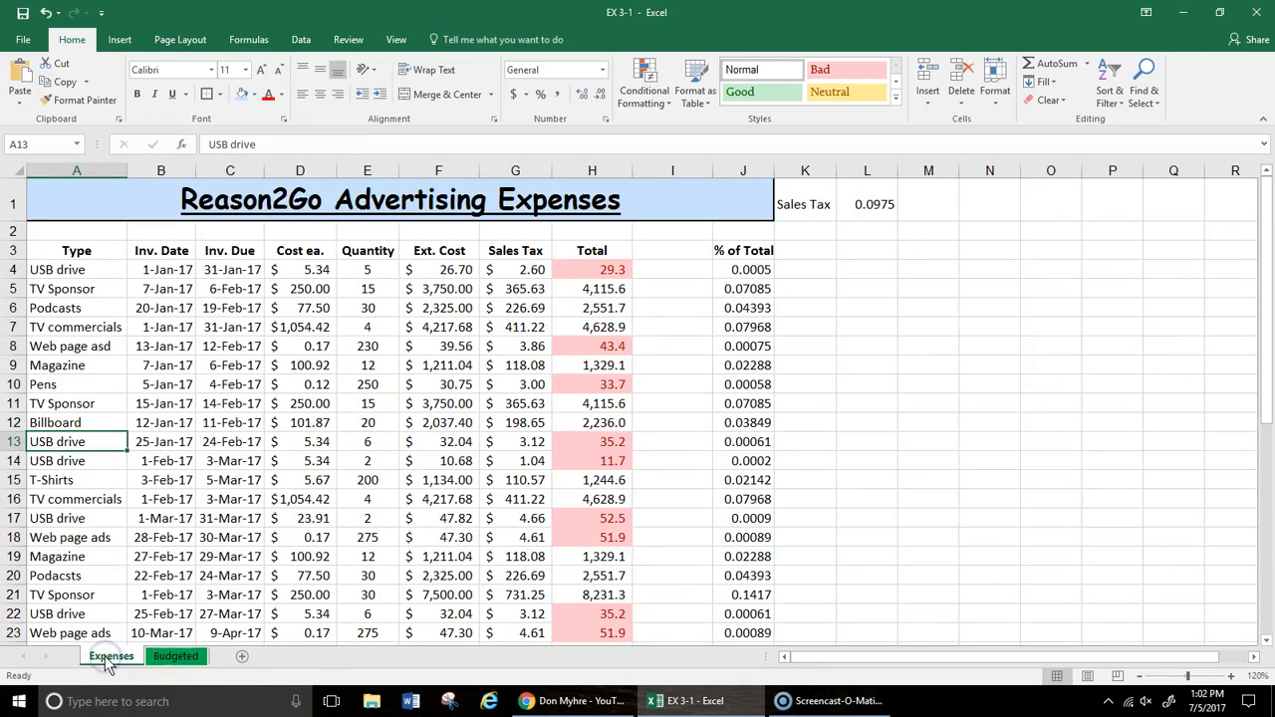
right_click(108, 657)
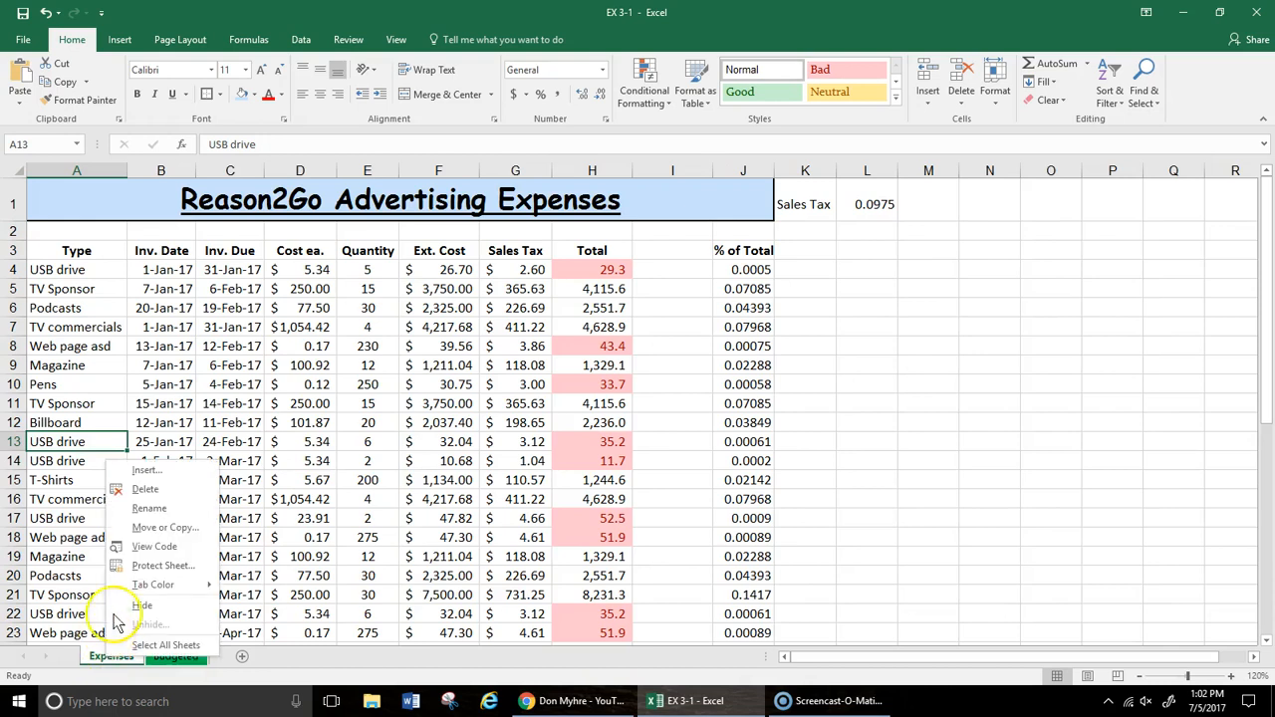
mouse_move(134, 588)
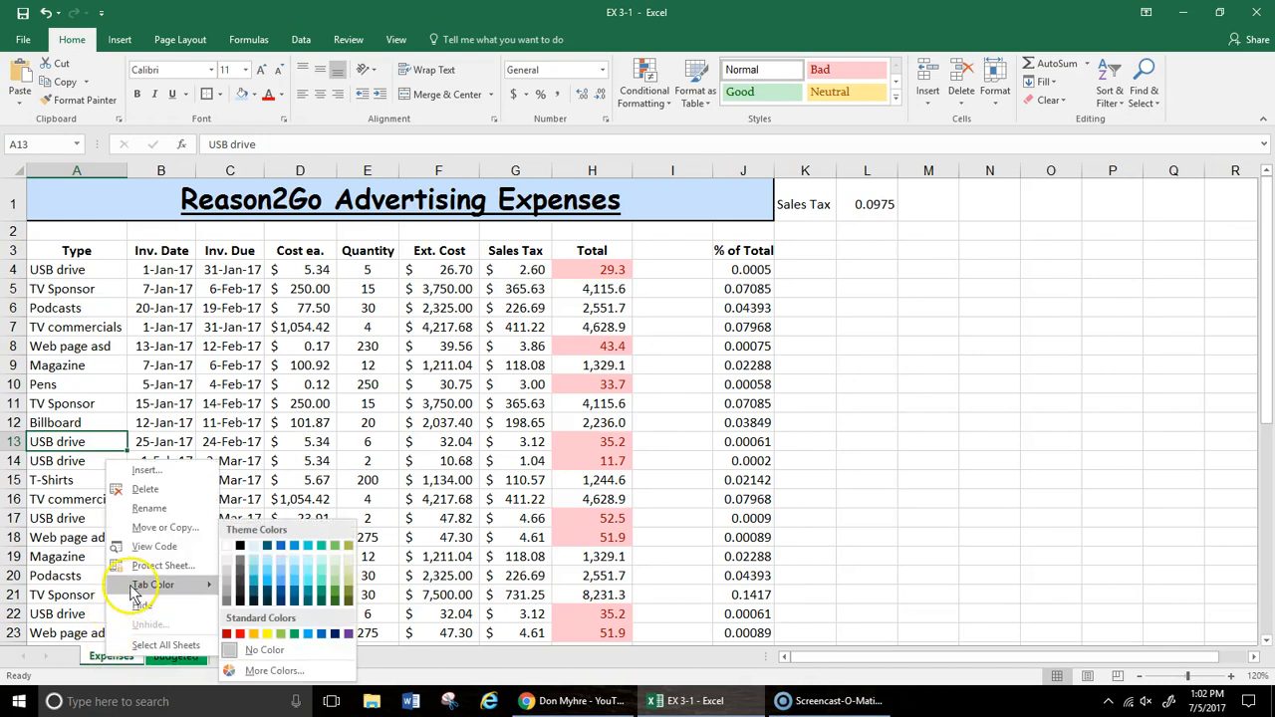
left_click(251, 648)
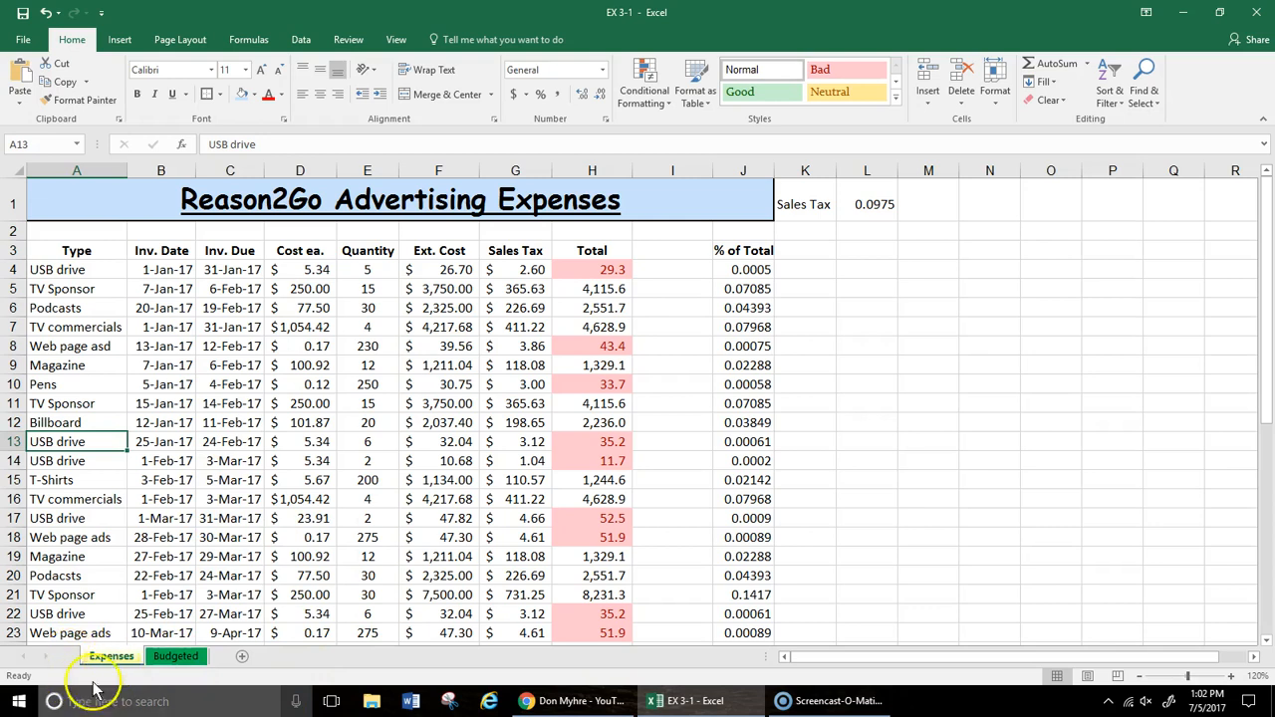
Step: Switch back and forth between the Expenses and Budgeted worksheets to examine their tab colors and contents
left_click(170, 662)
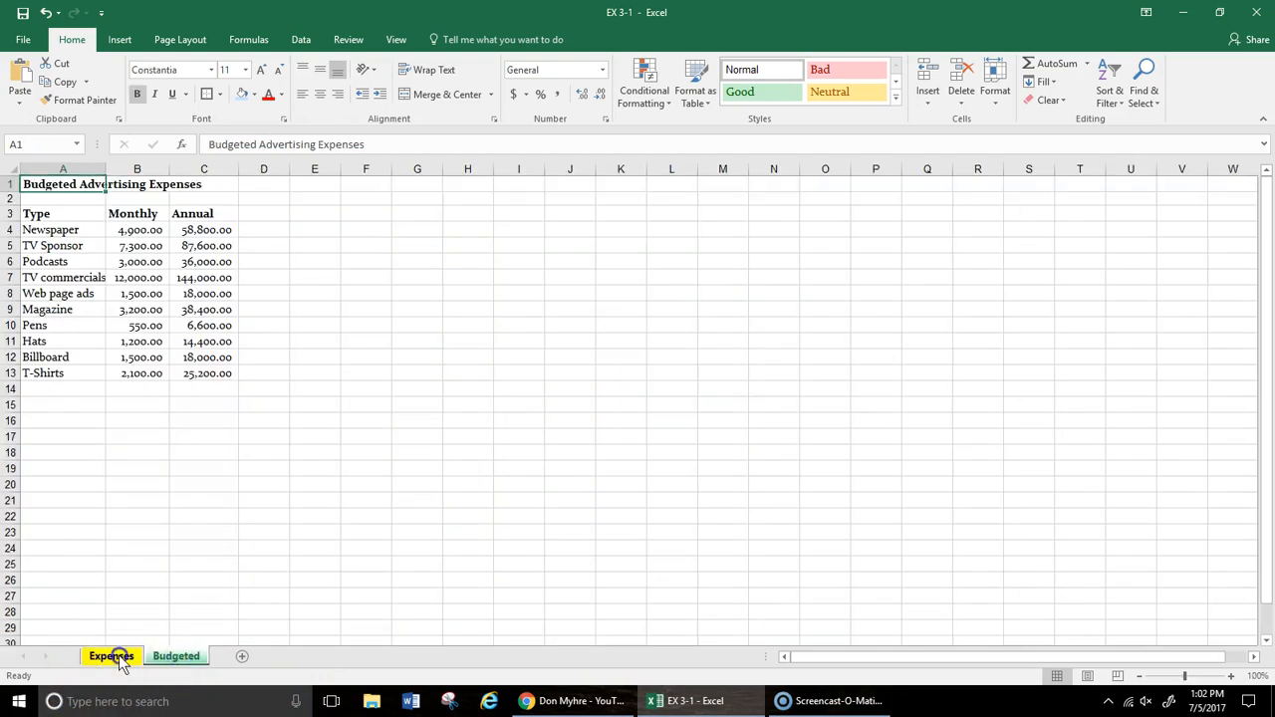
left_click(114, 654)
left_click_drag(181, 667, 188, 665)
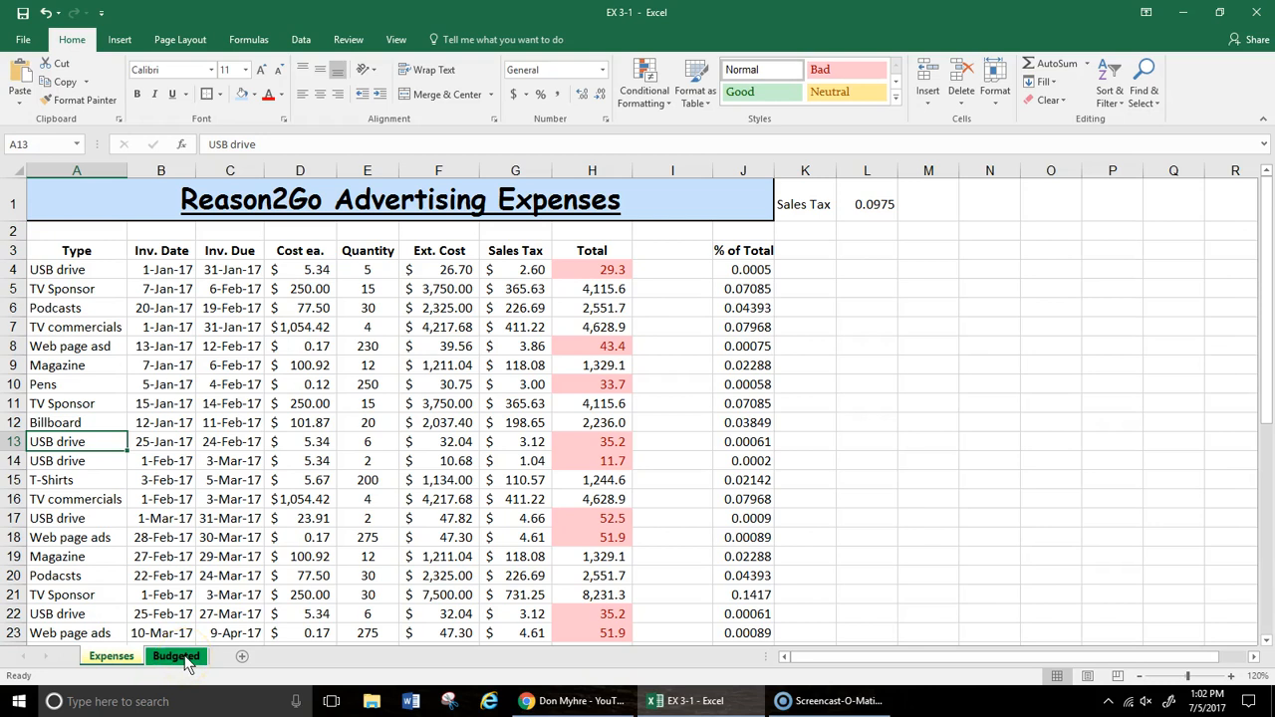
left_click(179, 663)
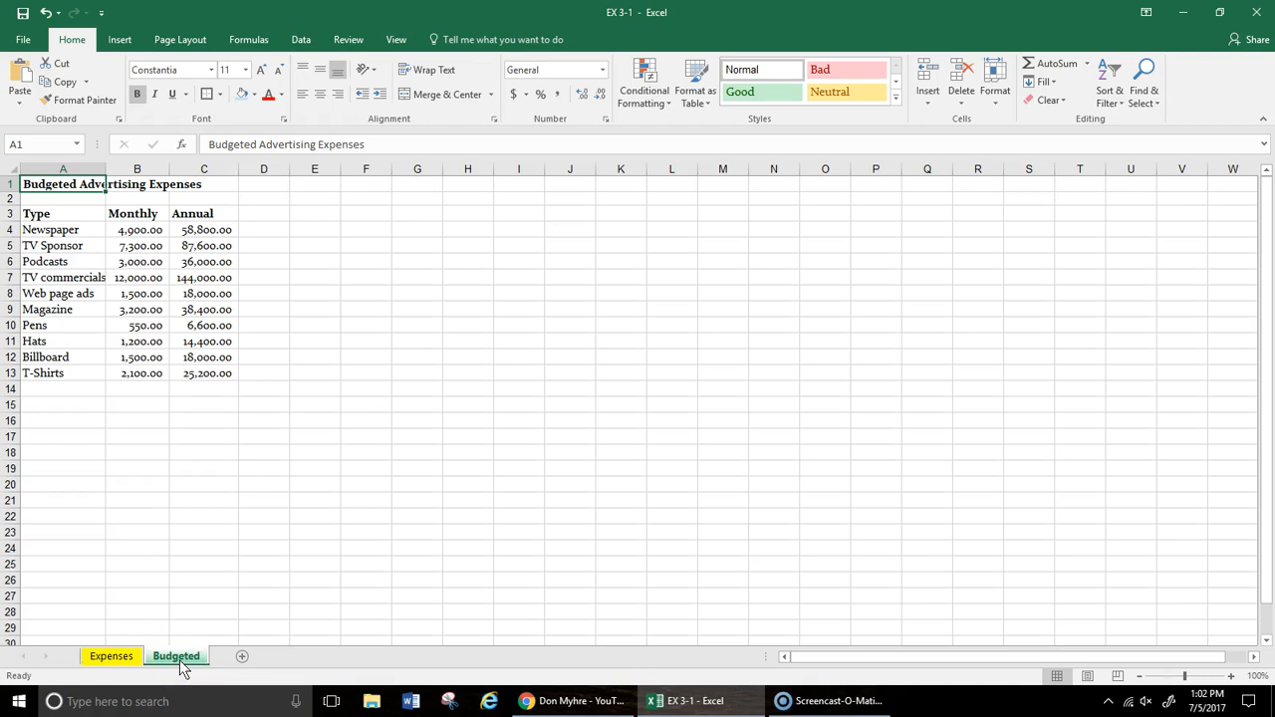
left_click(113, 660)
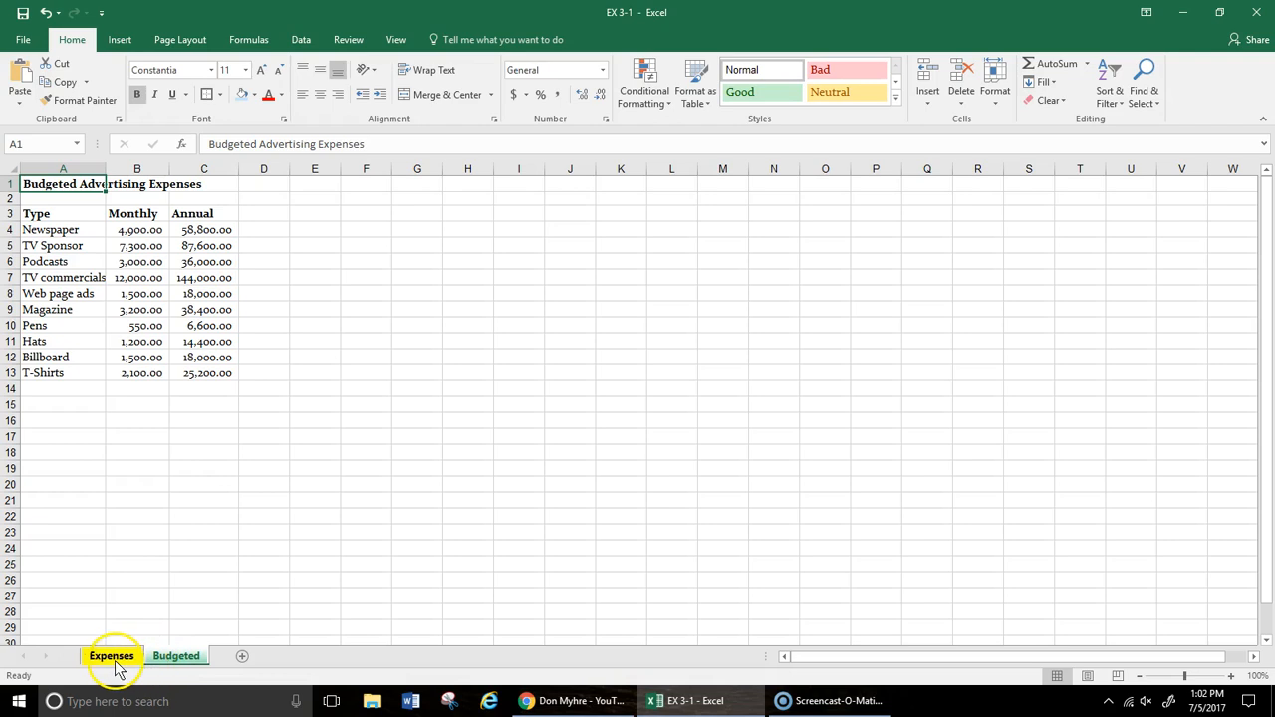
left_click(170, 661)
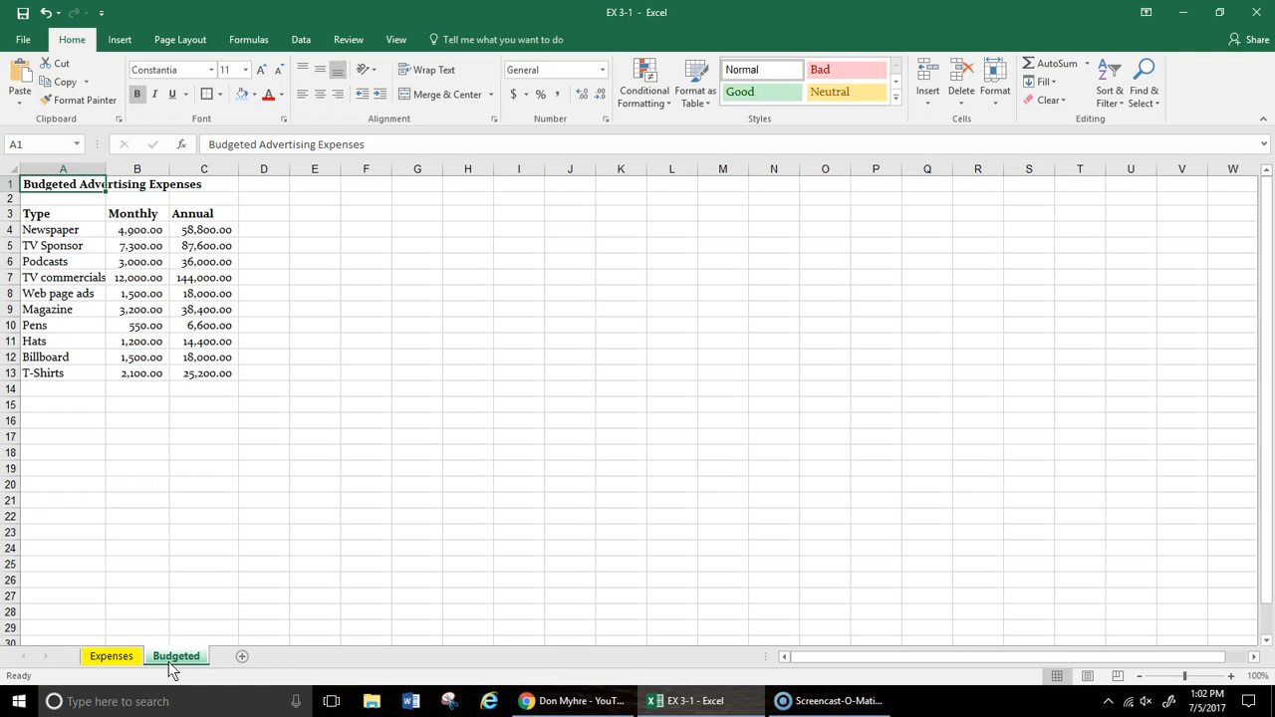
left_click(109, 657)
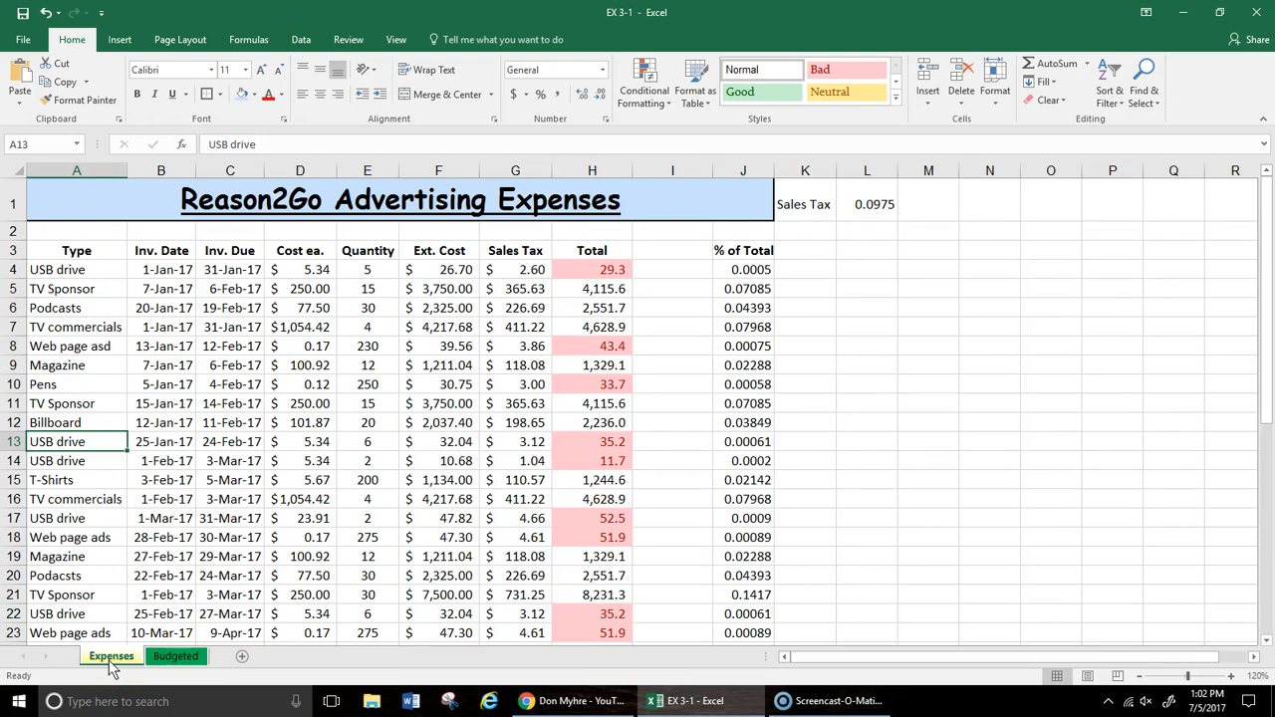
Step: Move the Budgeted worksheet ahead of Expenses, and return it to its place after Expenses
left_click(179, 658)
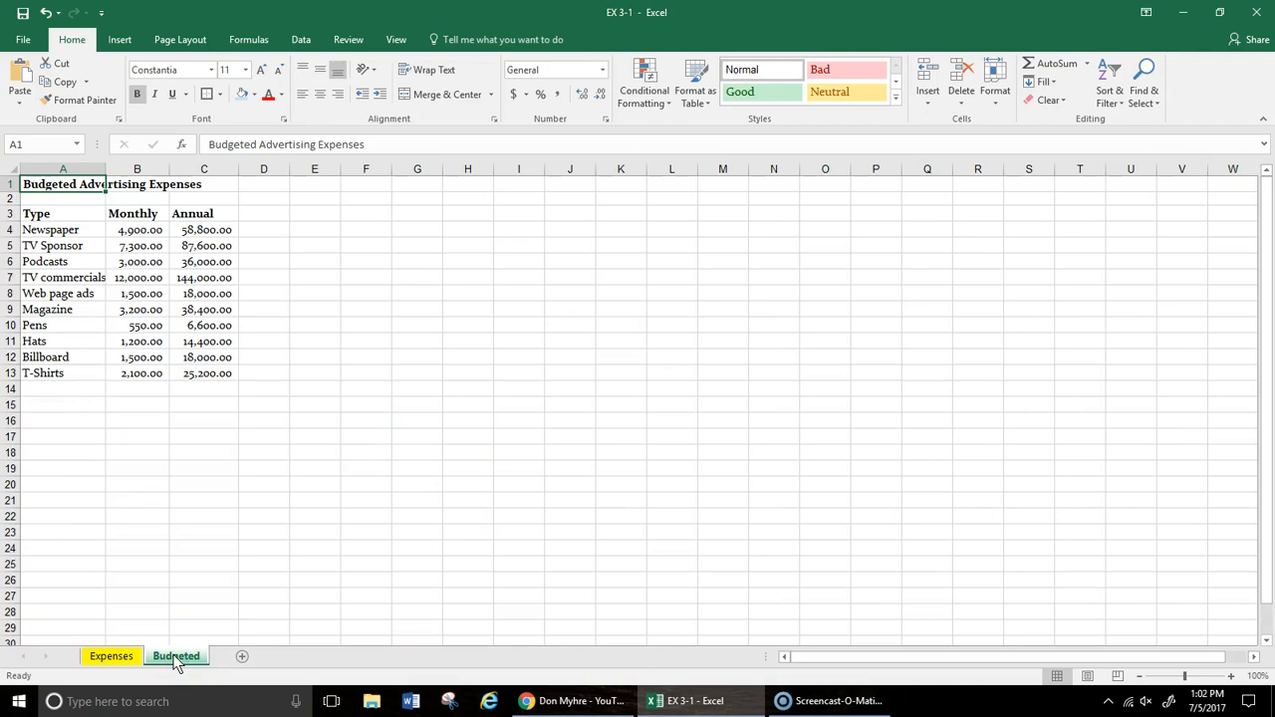
left_click_drag(175, 657, 113, 657)
left_click_drag(113, 658, 109, 657)
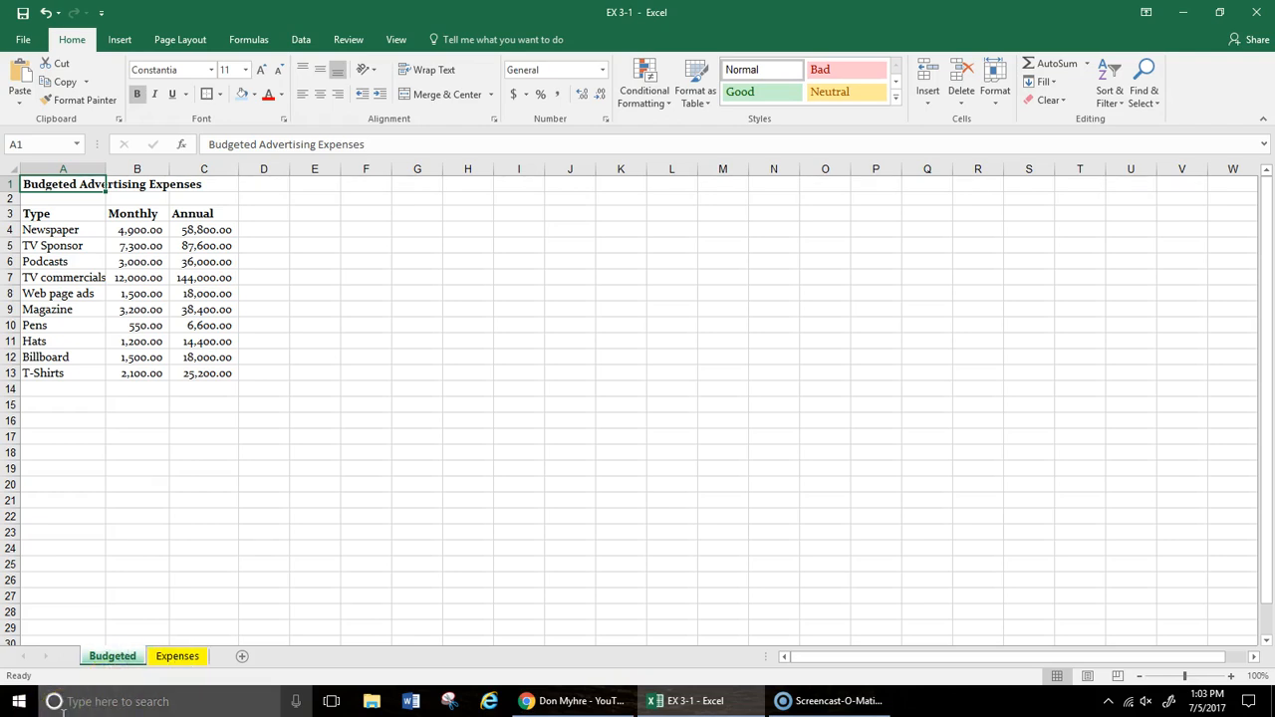
left_click(113, 659)
left_click_drag(115, 660, 234, 662)
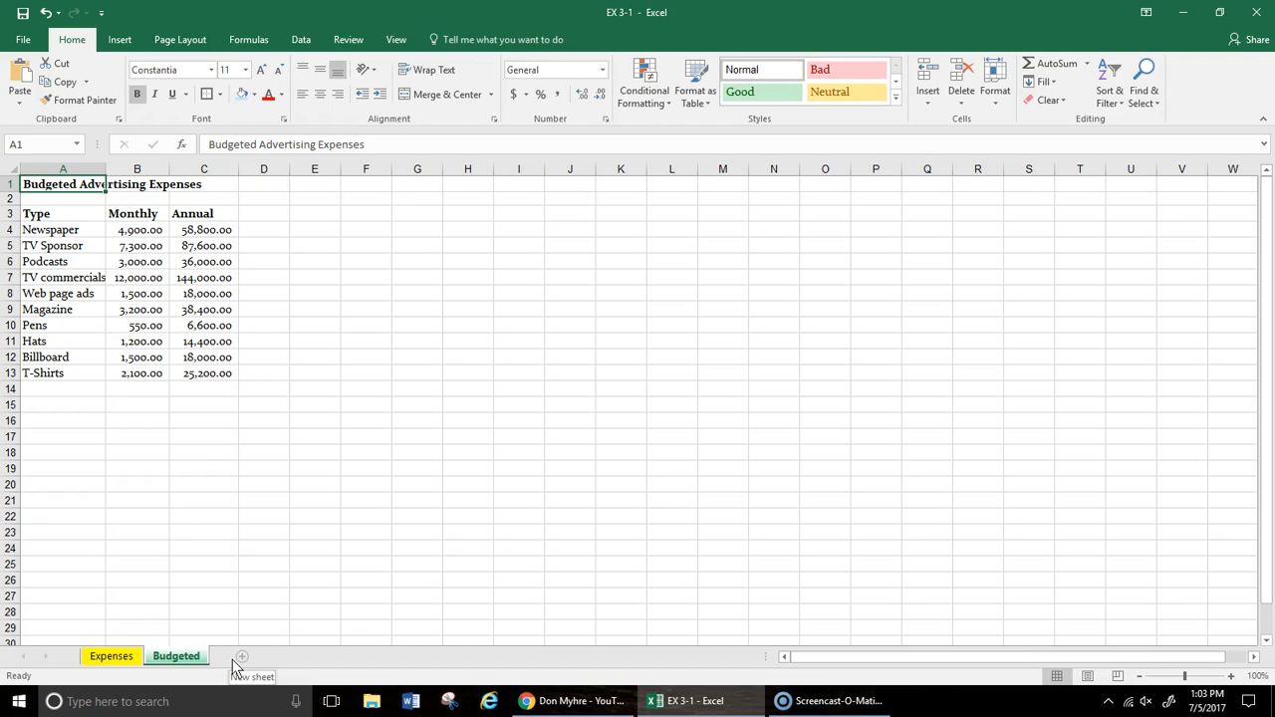
Step: Run a spelling check on the Budgeted worksheet and save the workbook
left_click(346, 42)
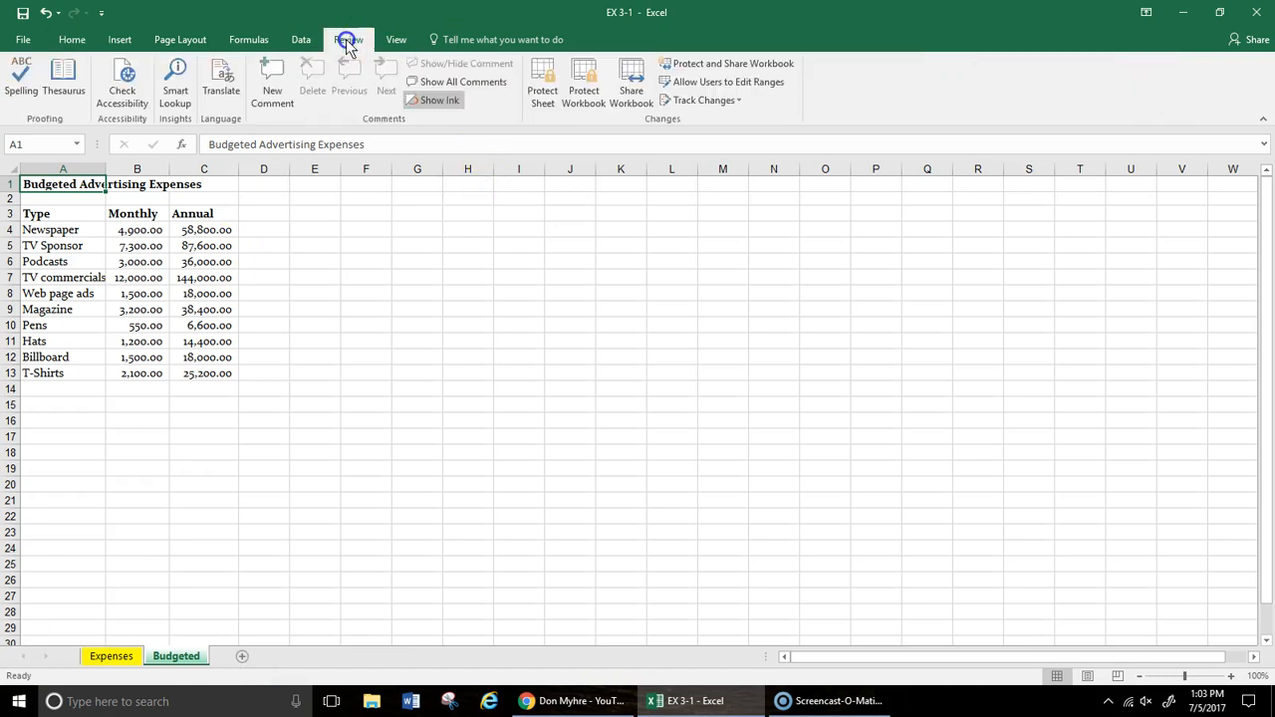
left_click(26, 79)
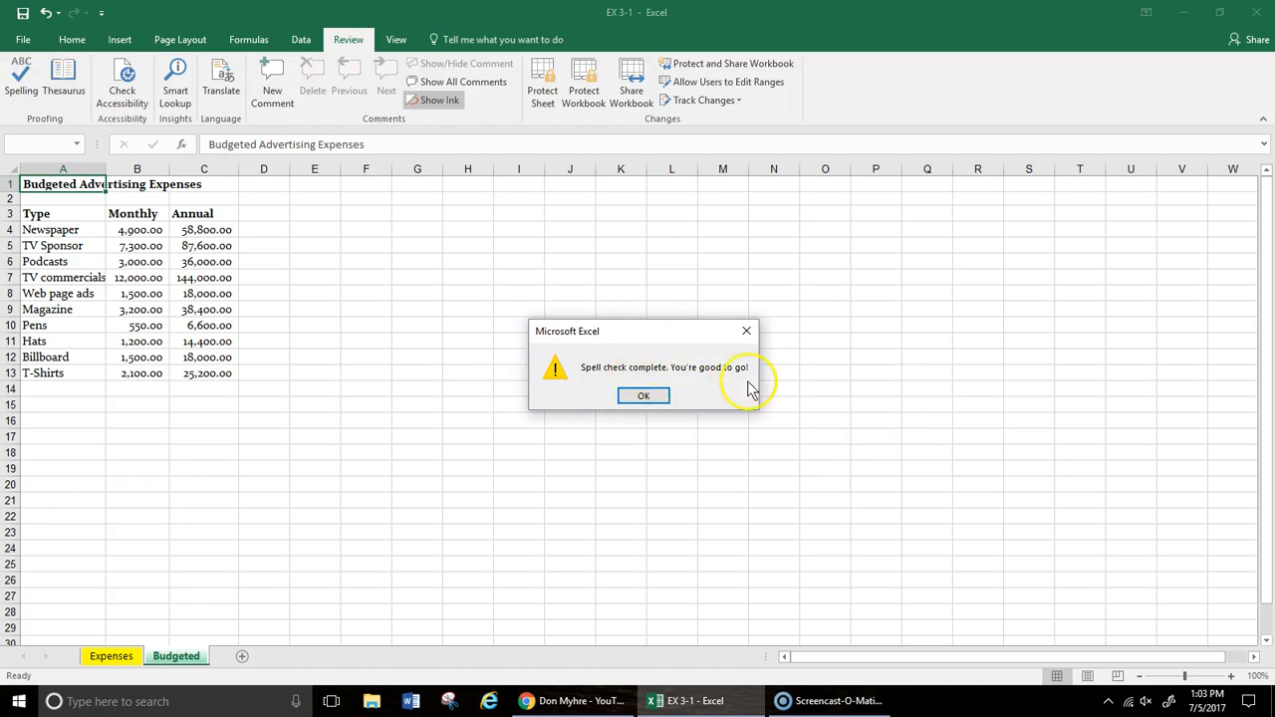
left_click(664, 394)
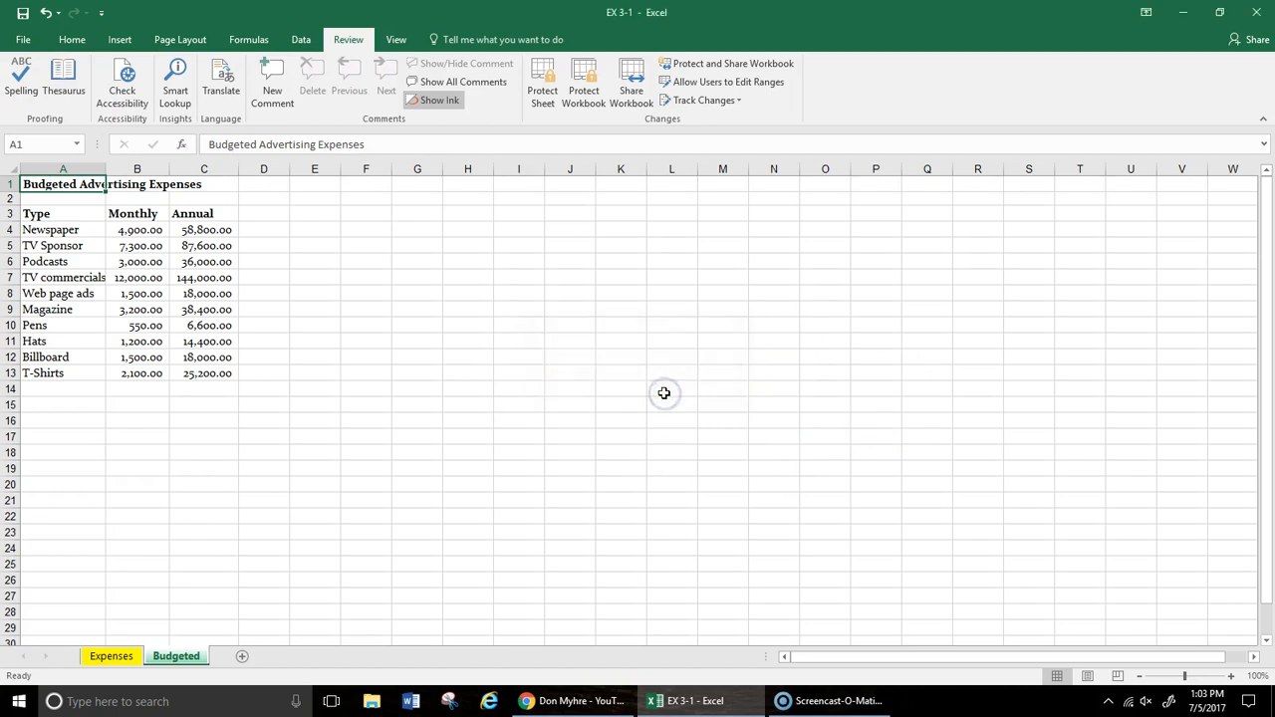
left_click(23, 15)
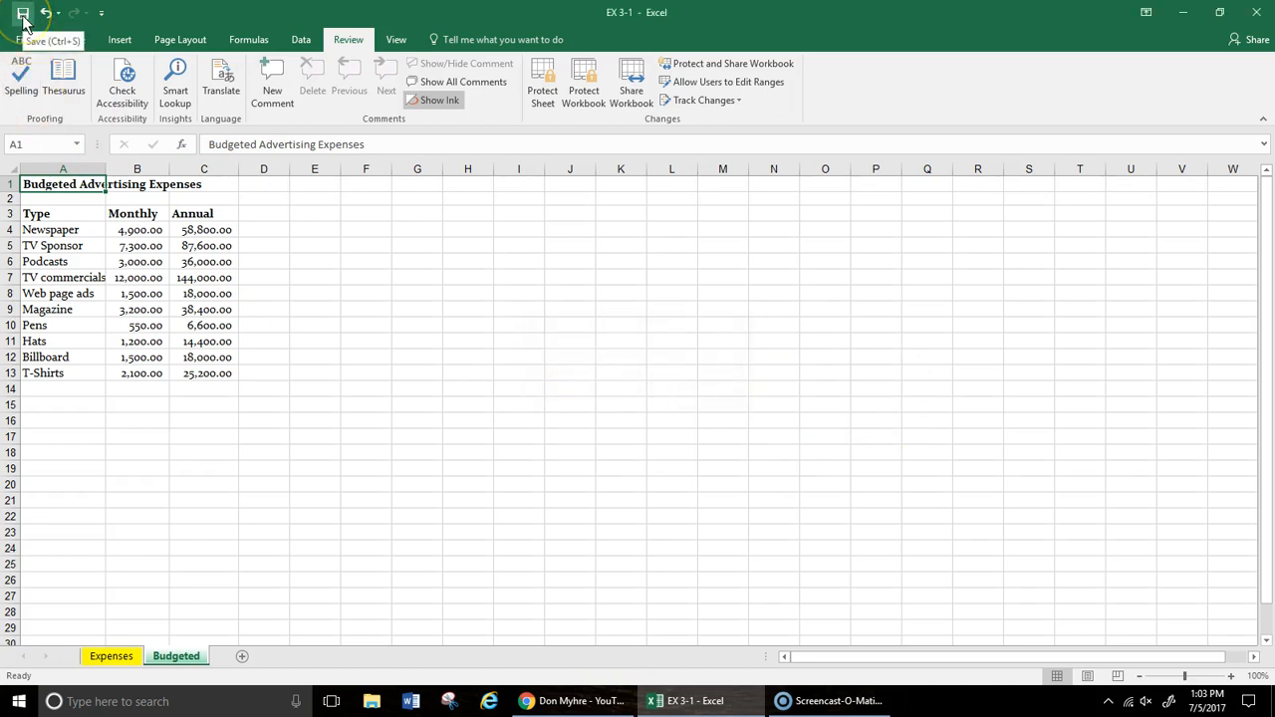